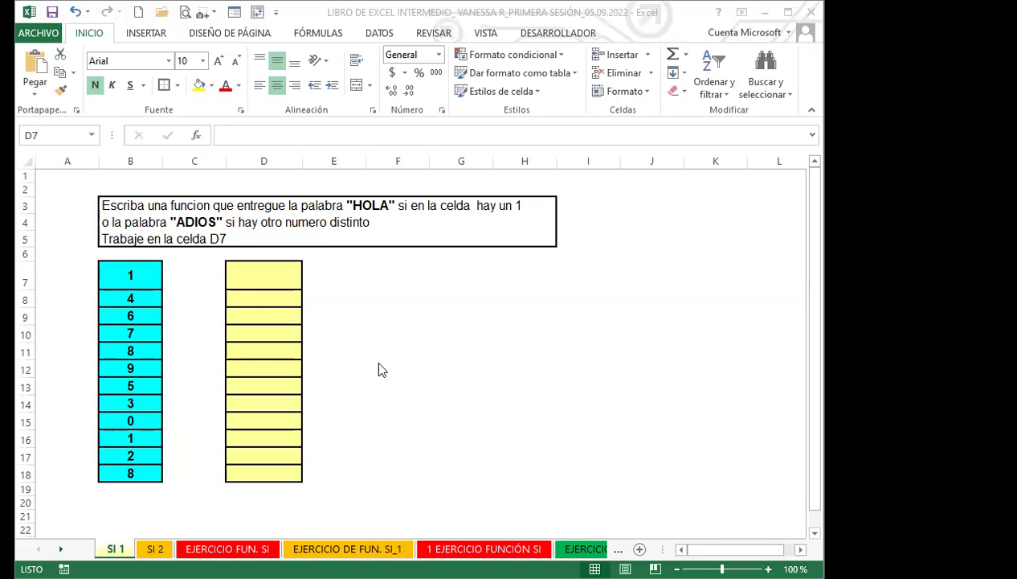
click(253, 272)
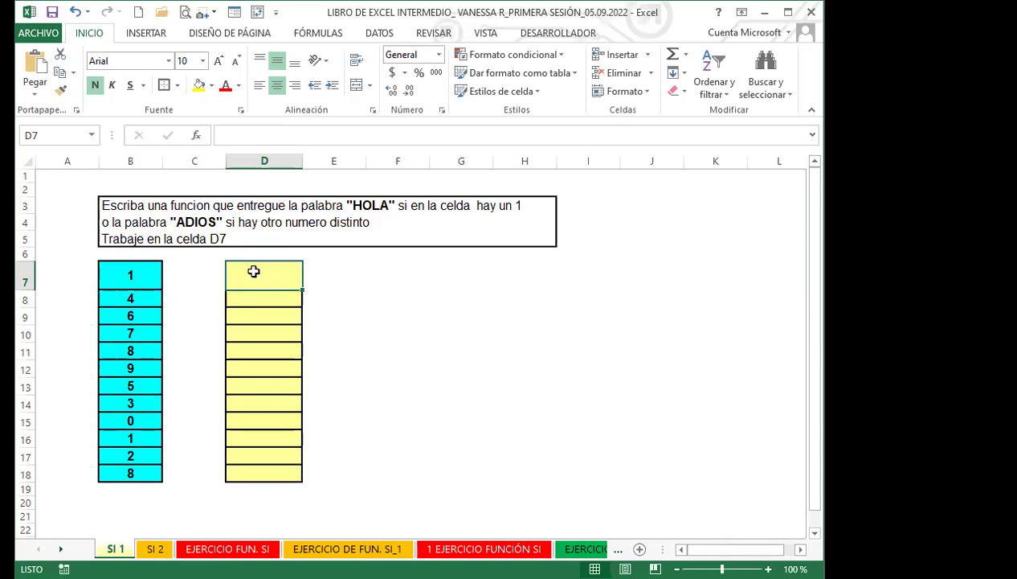
text(=)
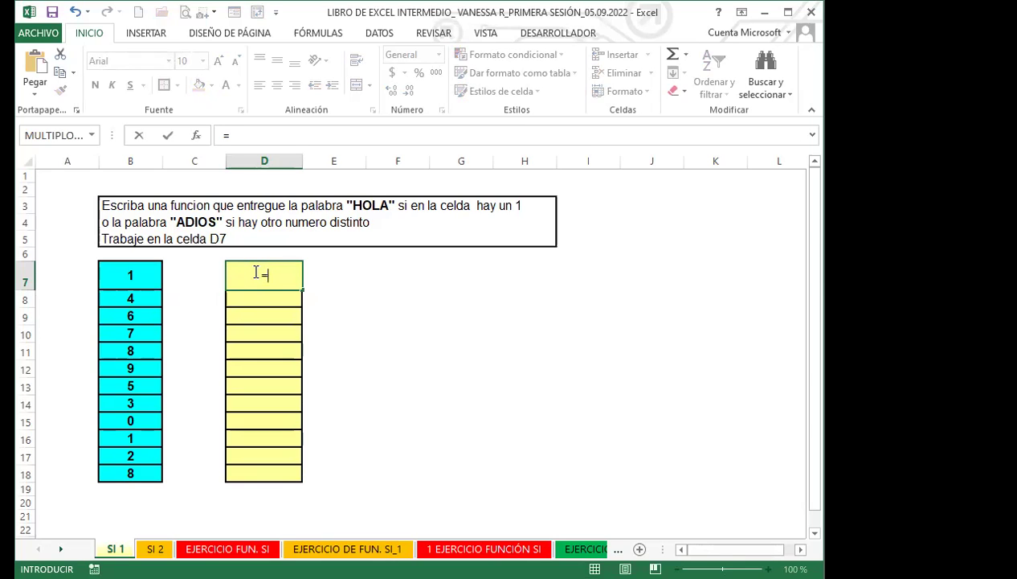
text(SI)
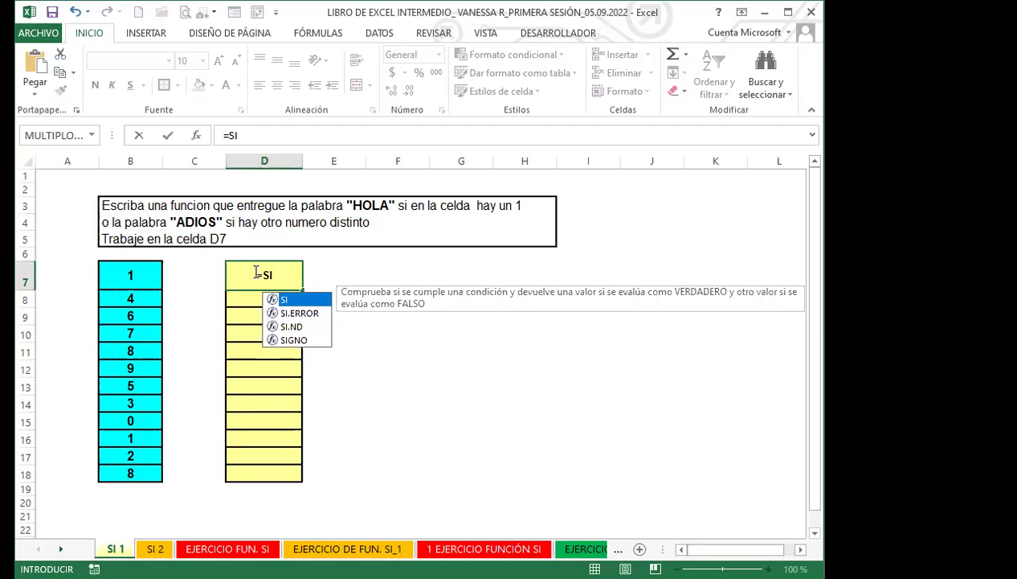
key(Escape)
key(Escape)
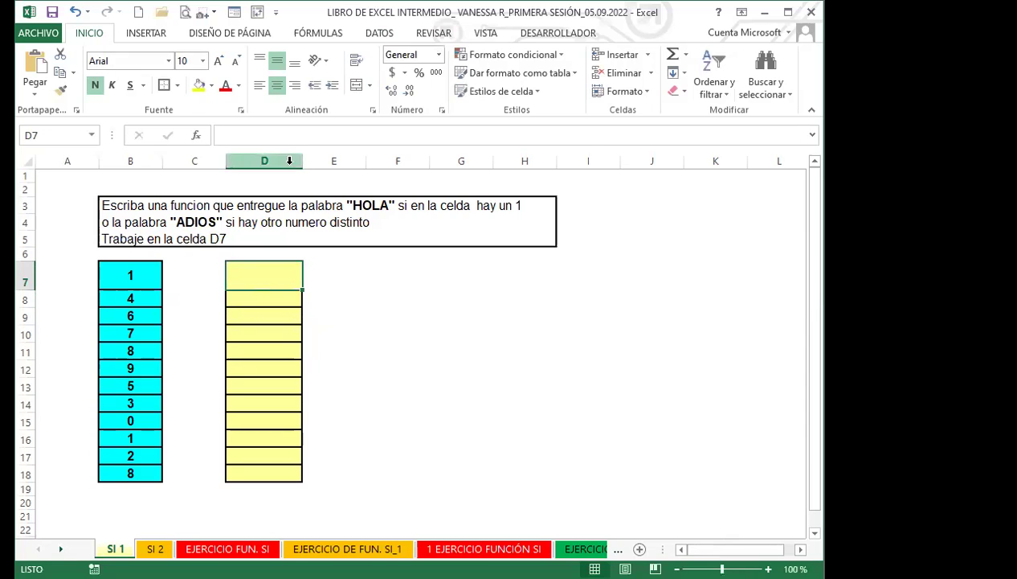
click(316, 37)
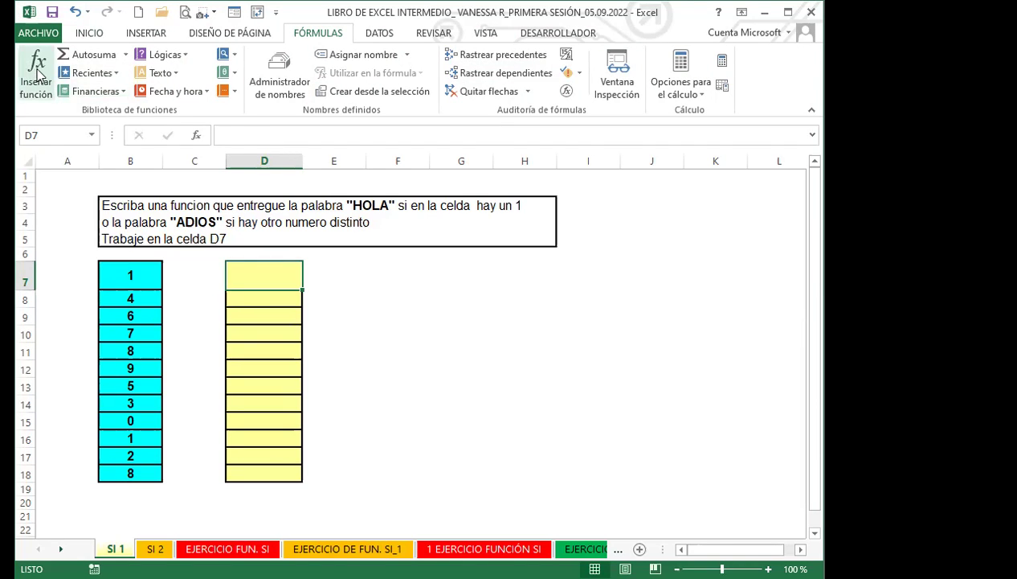
click(90, 36)
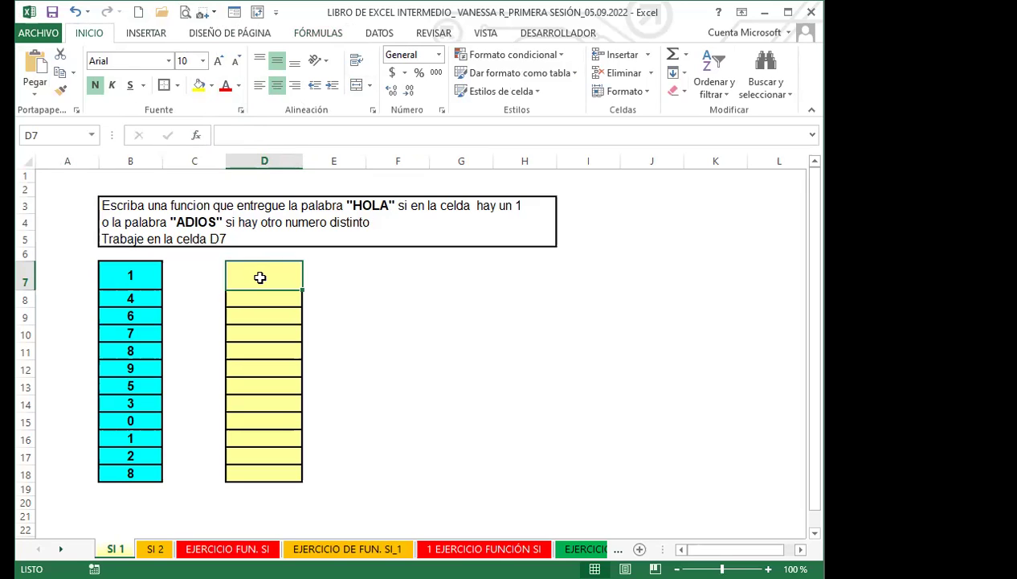
Enter the formula =SI(B7=1;"HOLA";"ADIOS") in cell D7.
text(=)
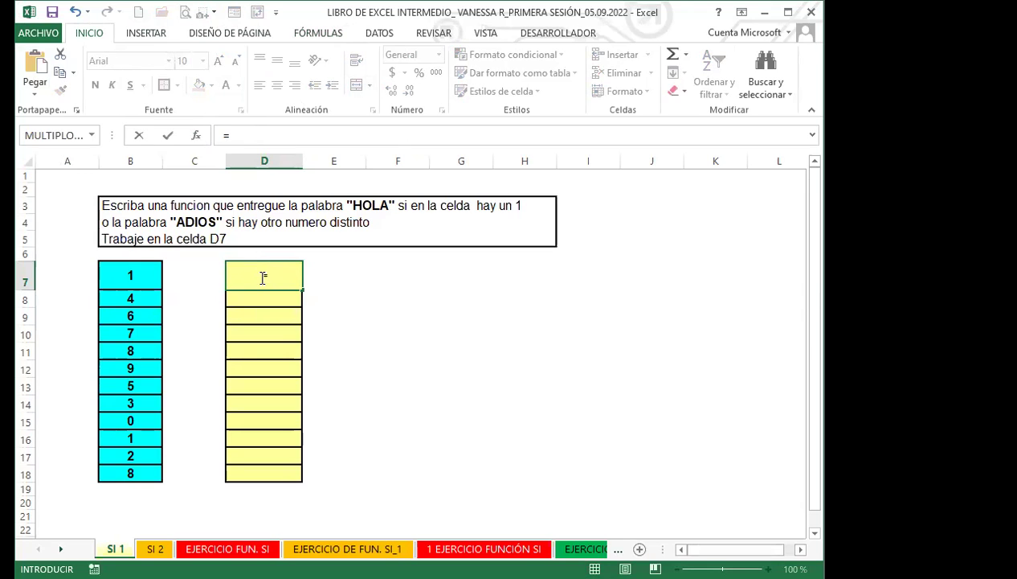
text(SI)
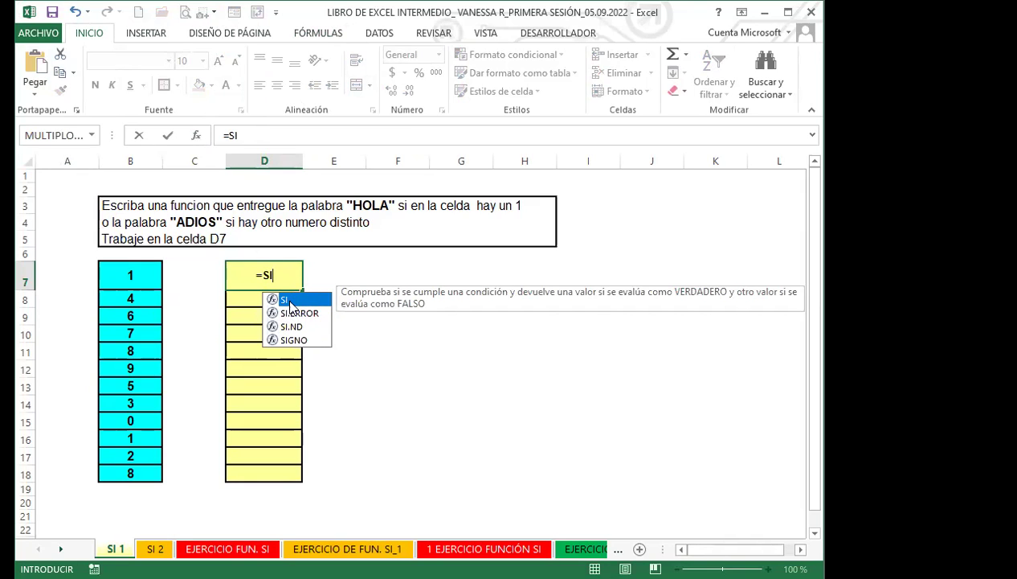
double_click(290, 302)
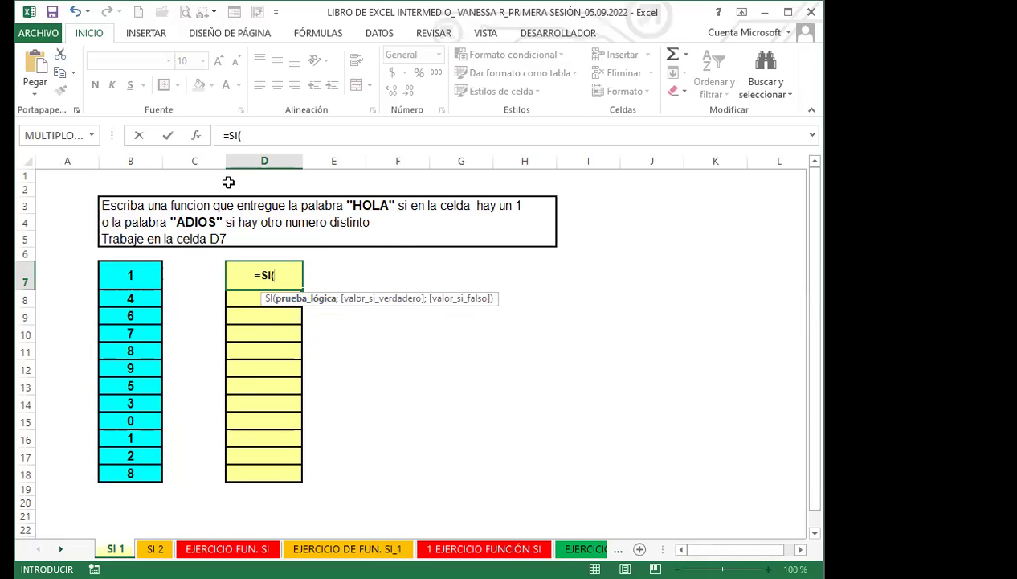
click(132, 276)
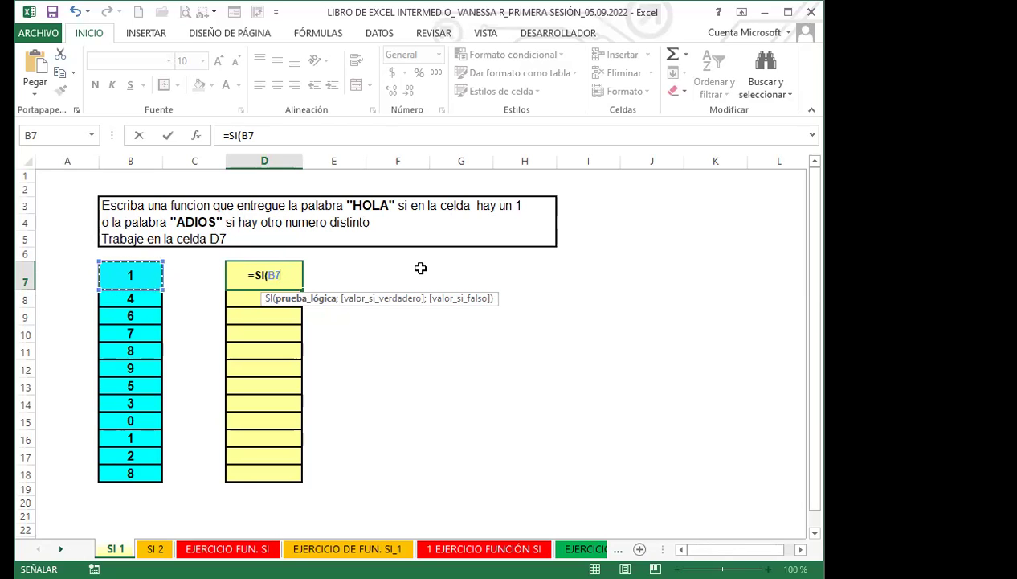
text(=1)
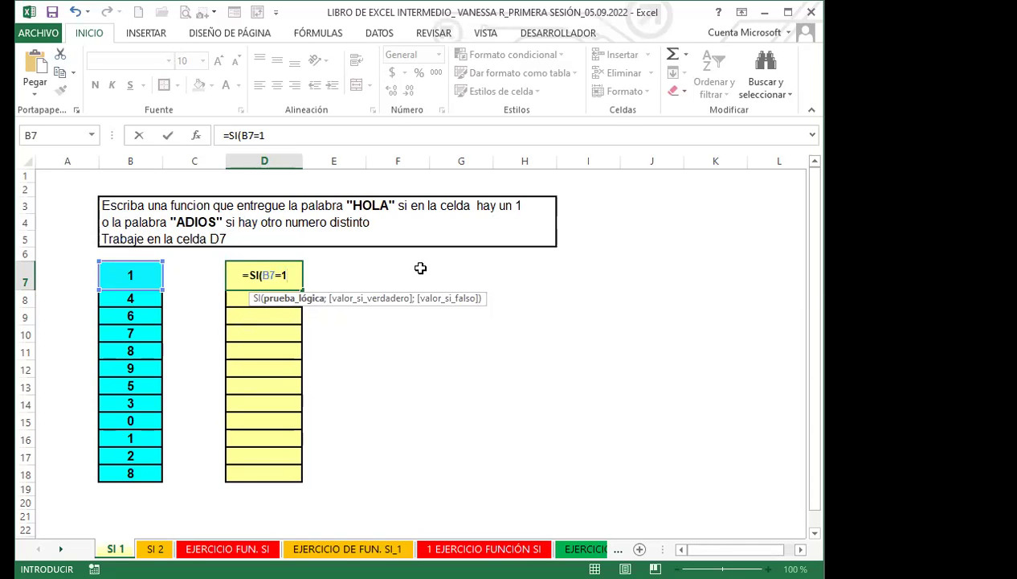
text(;)
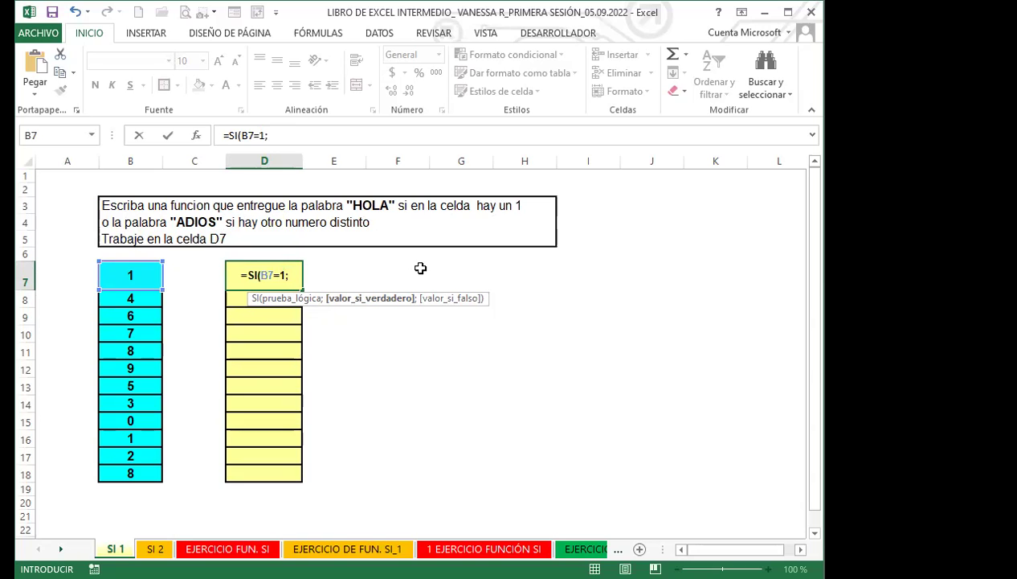
text(")
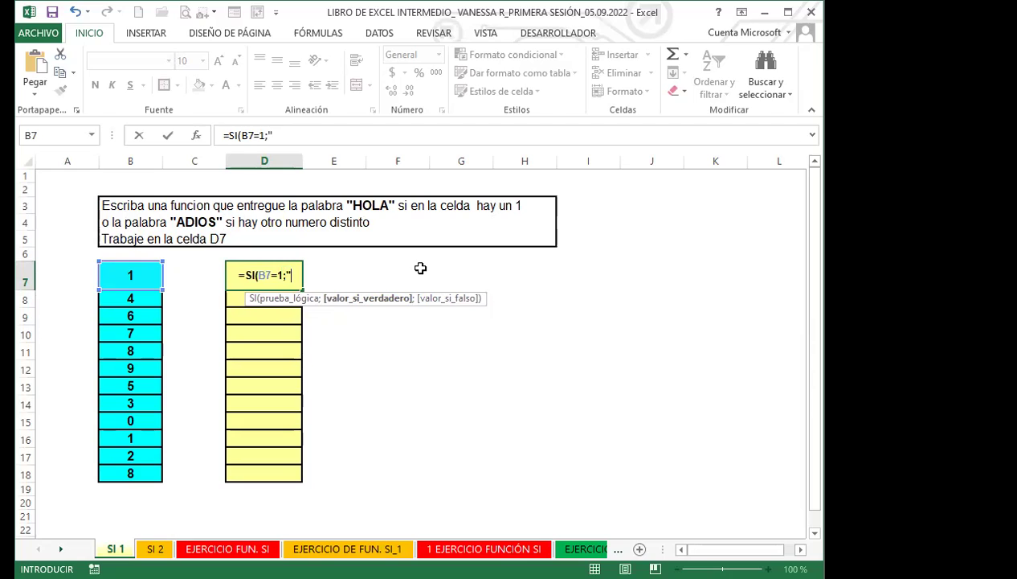
text(HOLA)
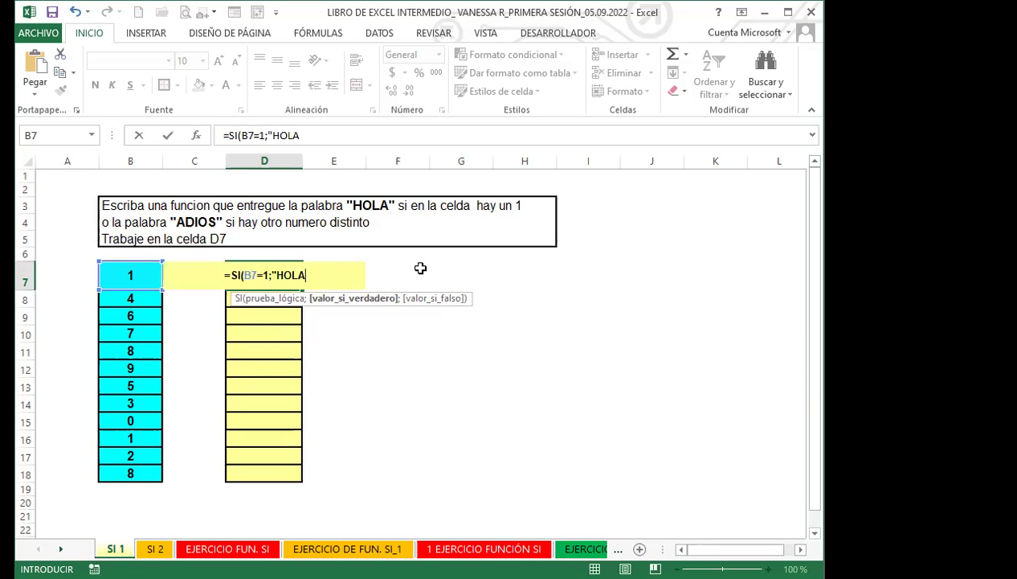
text(")
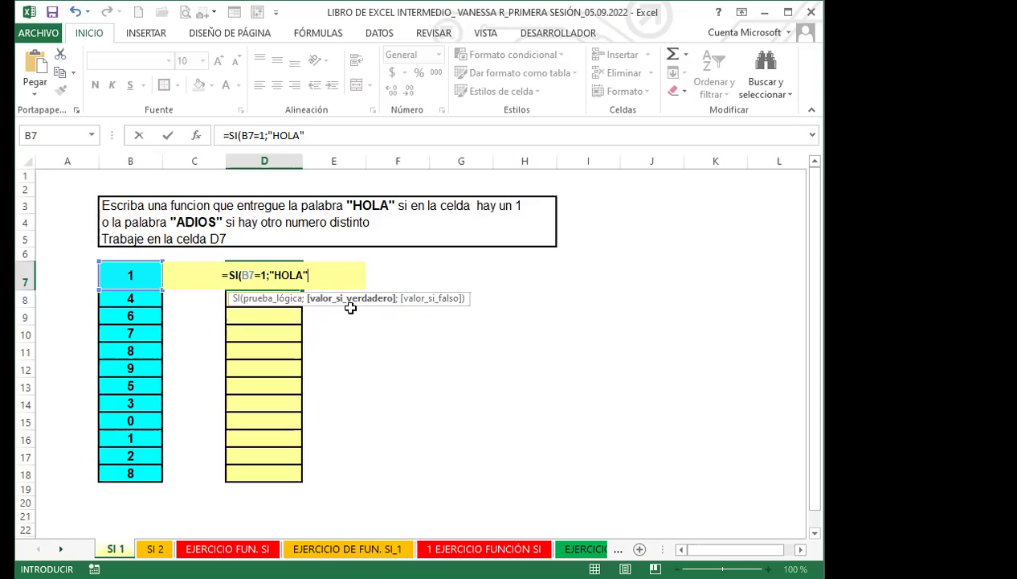
text(;)
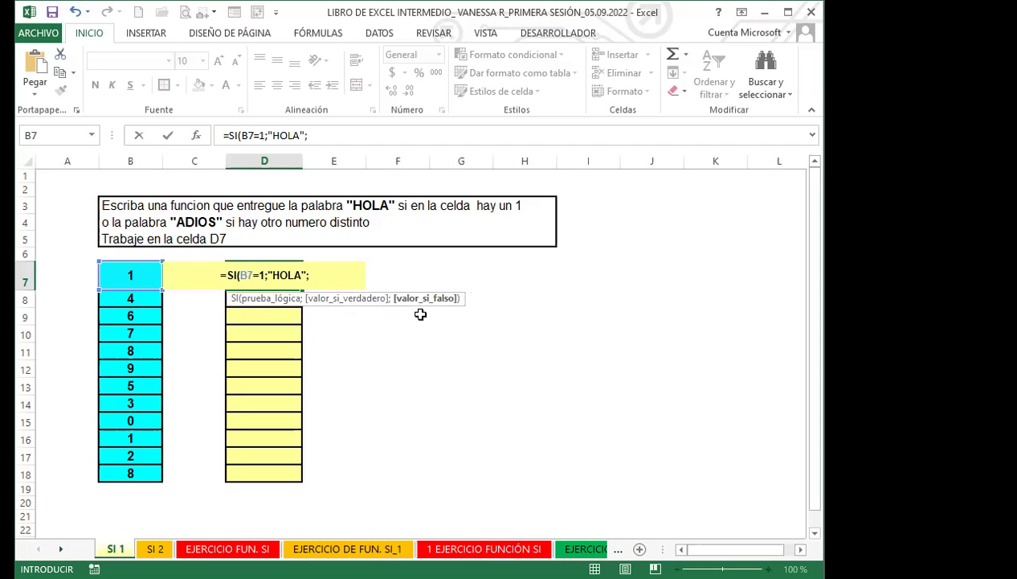
text(")
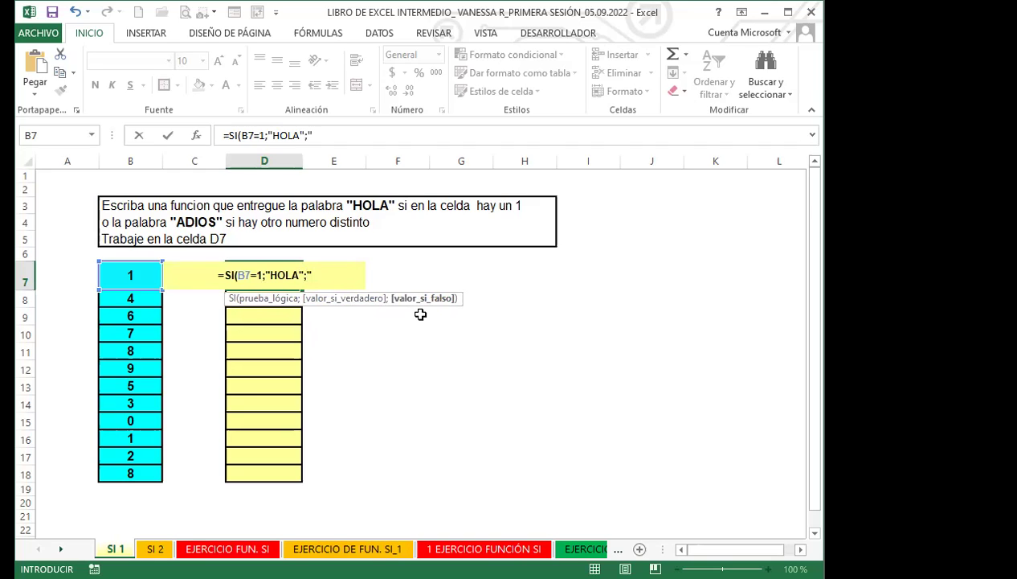
text(ADIOS")
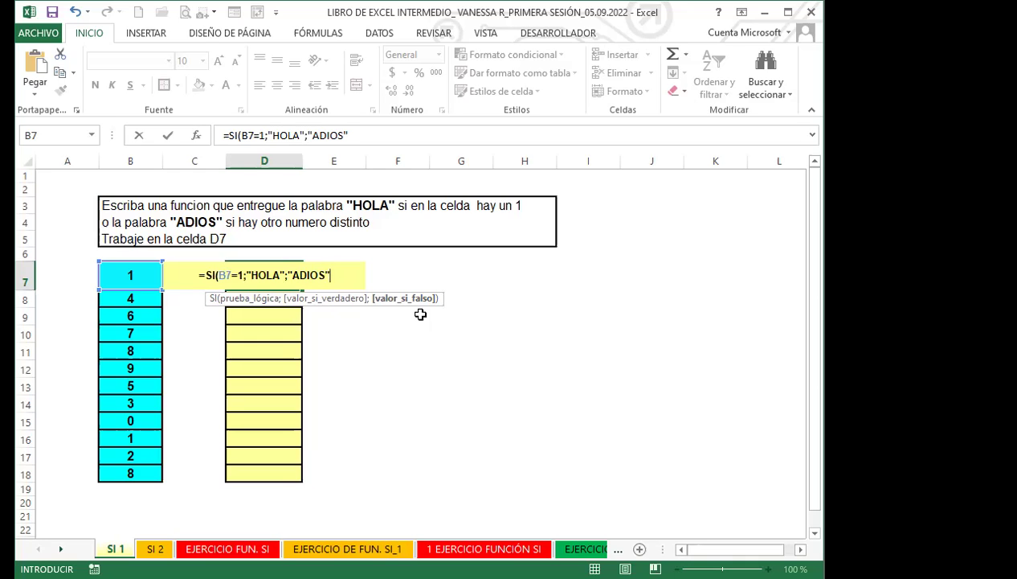
key(Return)
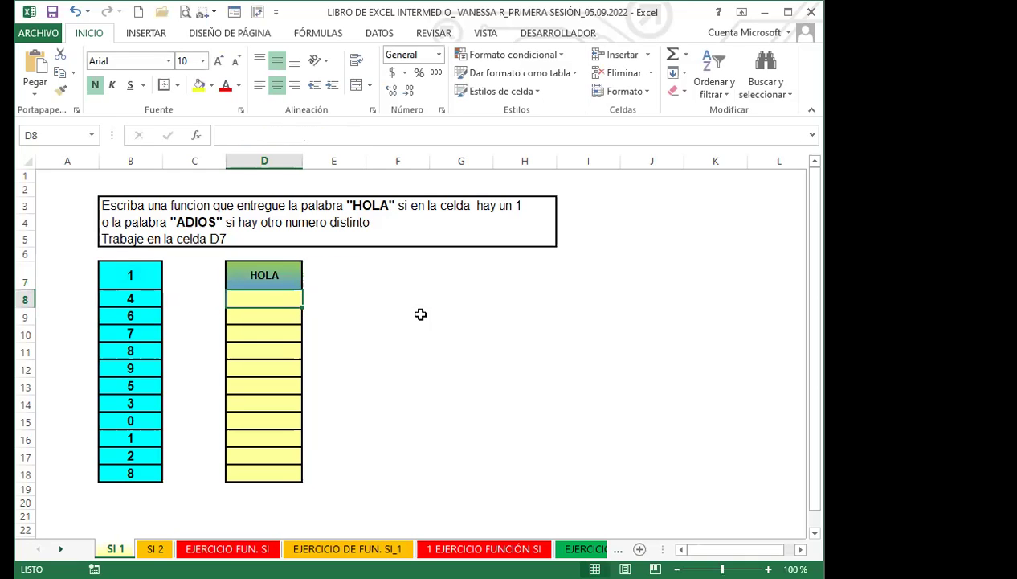
click(242, 277)
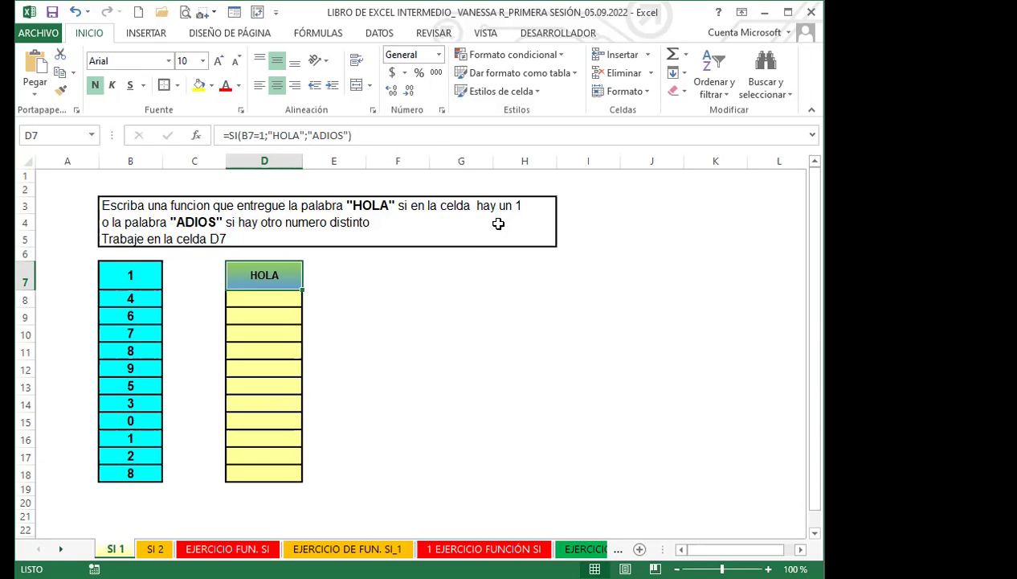
Enter the plain text HOLA in cell G7 for comparison with D7, and clear G7 again.
click(489, 265)
text(HOLA)
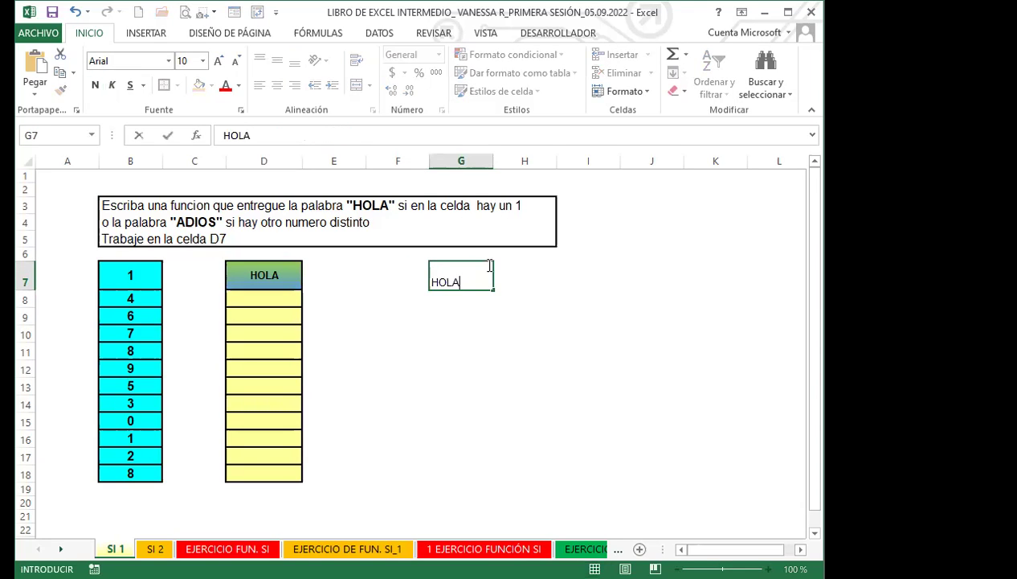
key(Return)
click(474, 278)
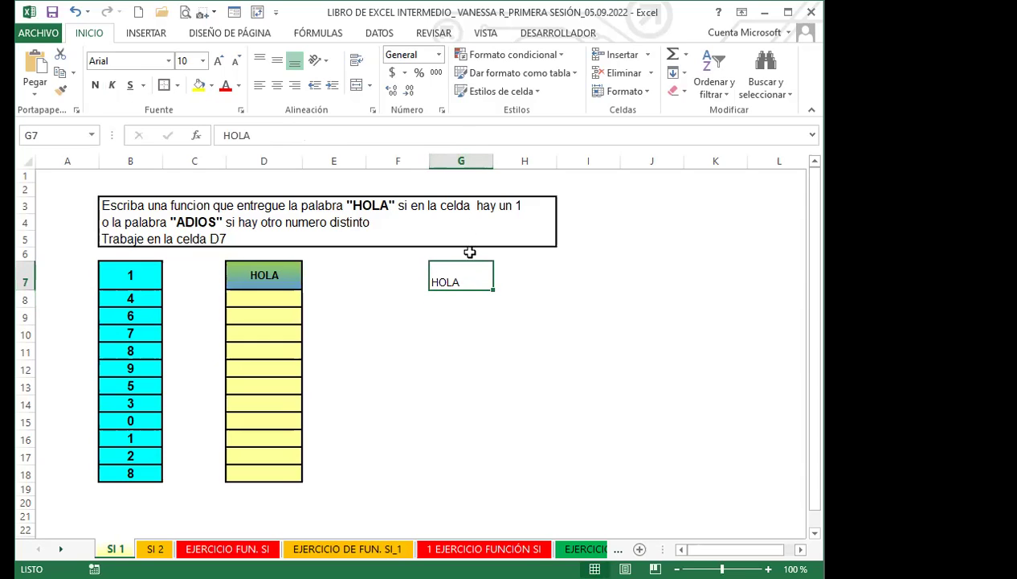
click(261, 135)
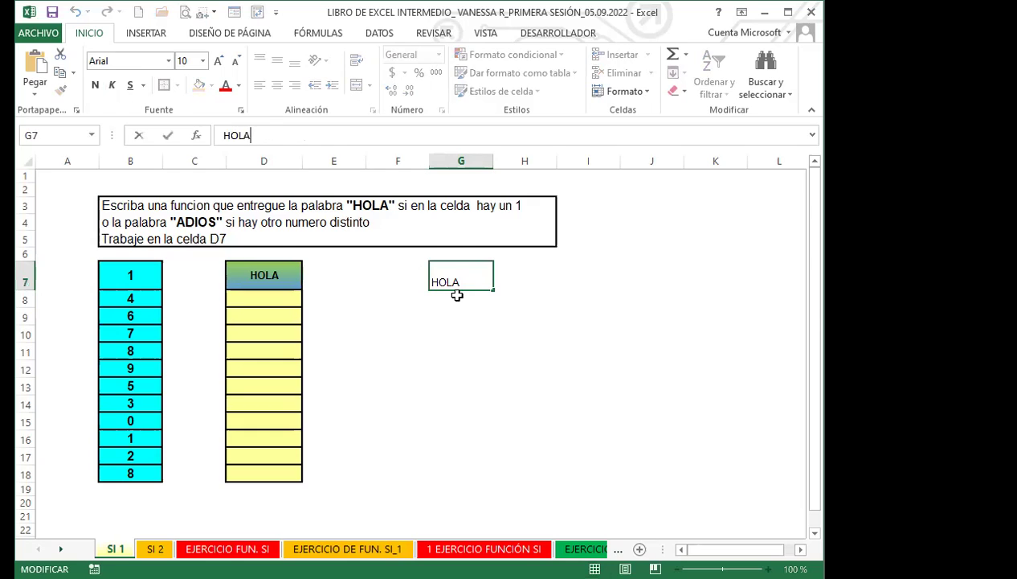
key(BackSpace)
key(BackSpace)
key(BackSpace)
key(BackSpace)
click(376, 305)
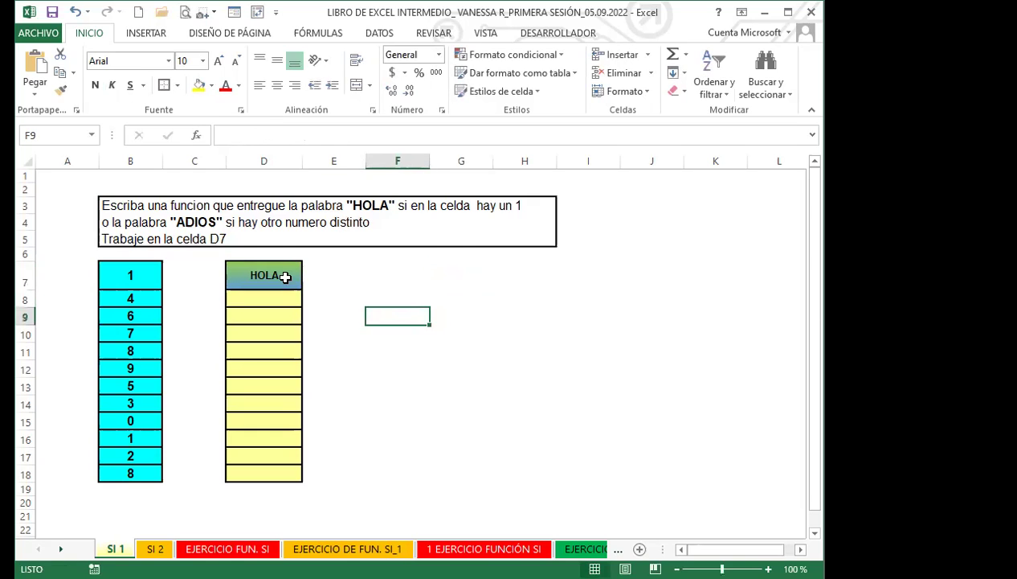
Fill the SI formula from D7 down through D18 and check cells D7 and D16.
click(289, 276)
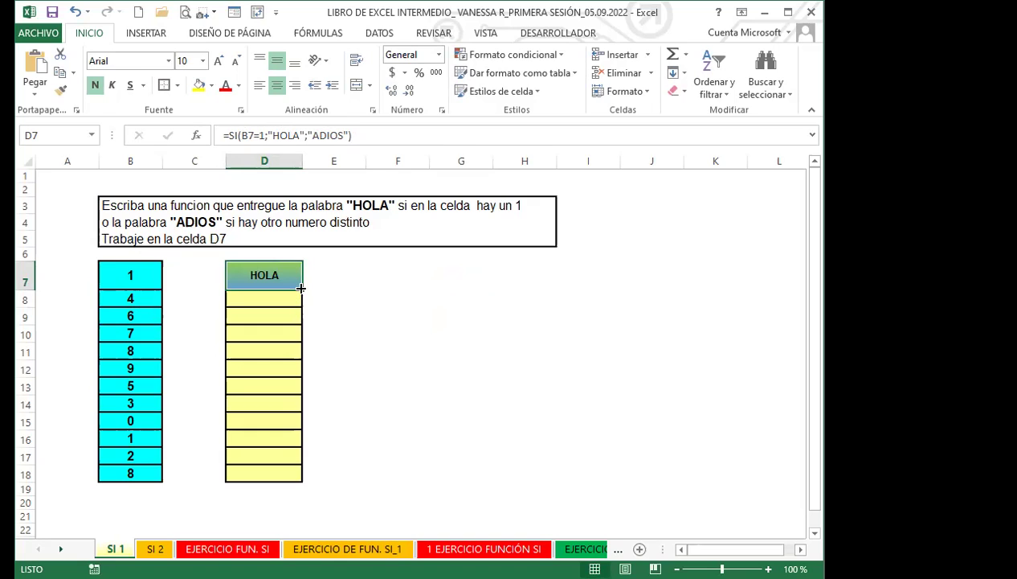
drag(301, 288, 298, 481)
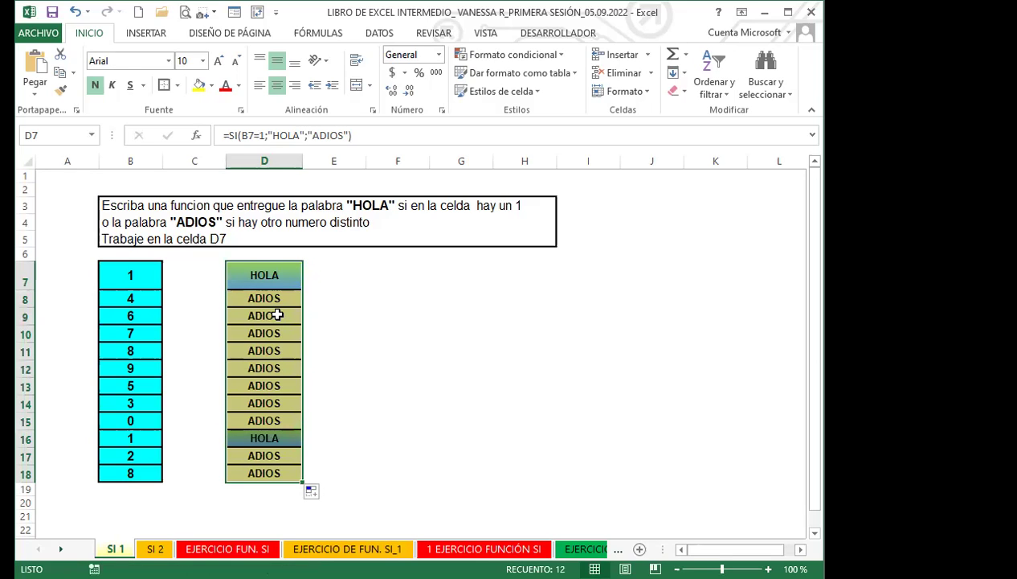
click(286, 275)
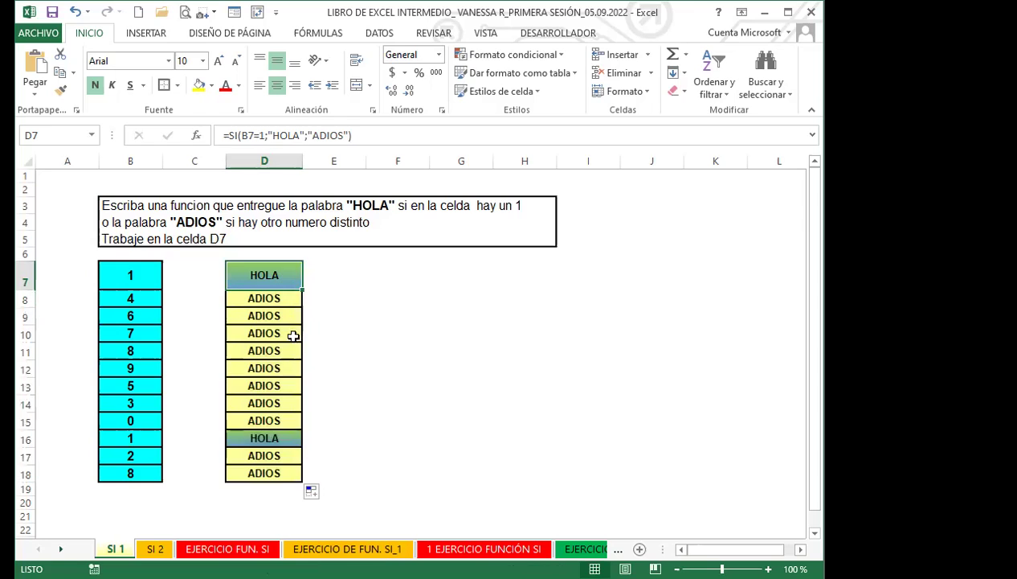
click(286, 437)
click(283, 273)
click(280, 438)
click(290, 278)
click(290, 280)
Set the value in cell B11 to 1 to test the formula in D11.
click(128, 351)
text(1)
key(Return)
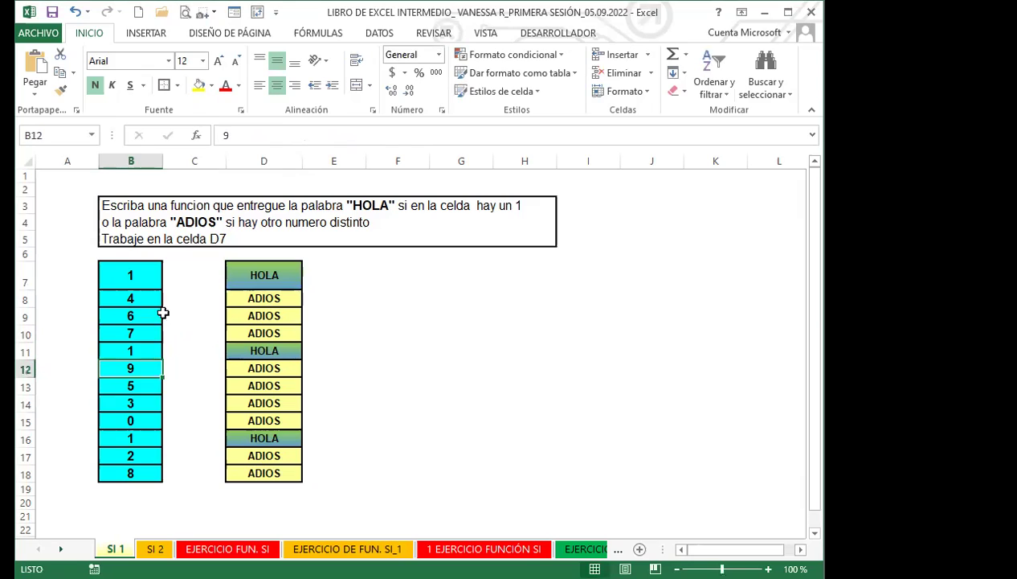
Examine the copied formulas cell by cell from D7 to D18, checking which column B cell each one refers to.
click(260, 280)
key(Down)
key(Down)
key(Down)
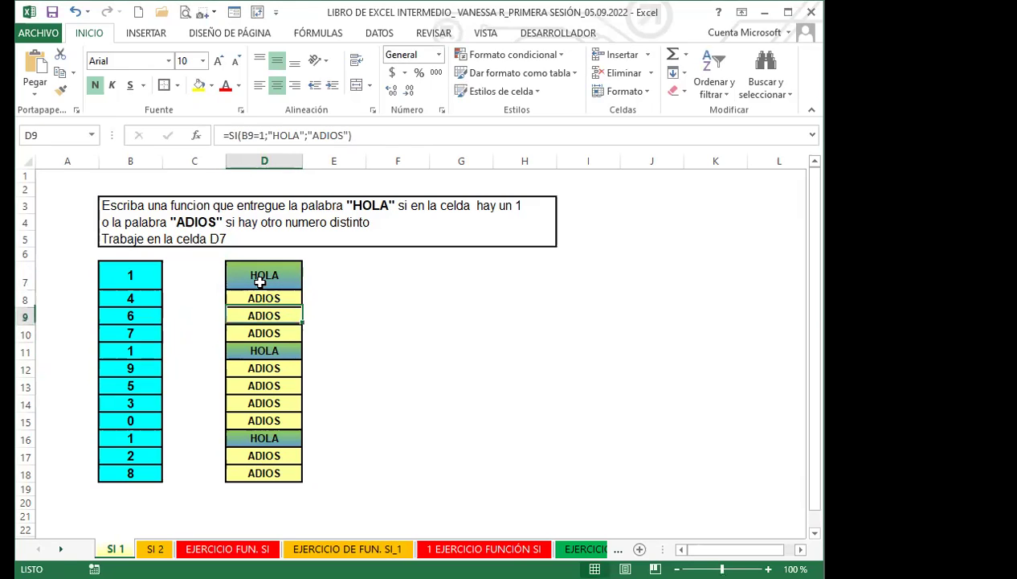
key(Down)
key(Down)
key(Down)
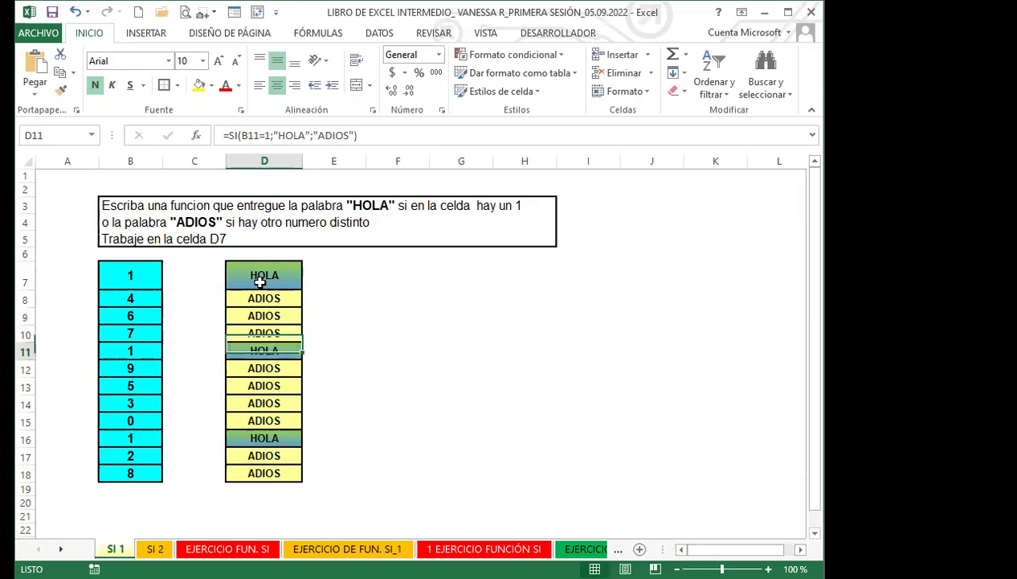
key(Down)
key(Down)
key(Down)
key(Down)
key(Down)
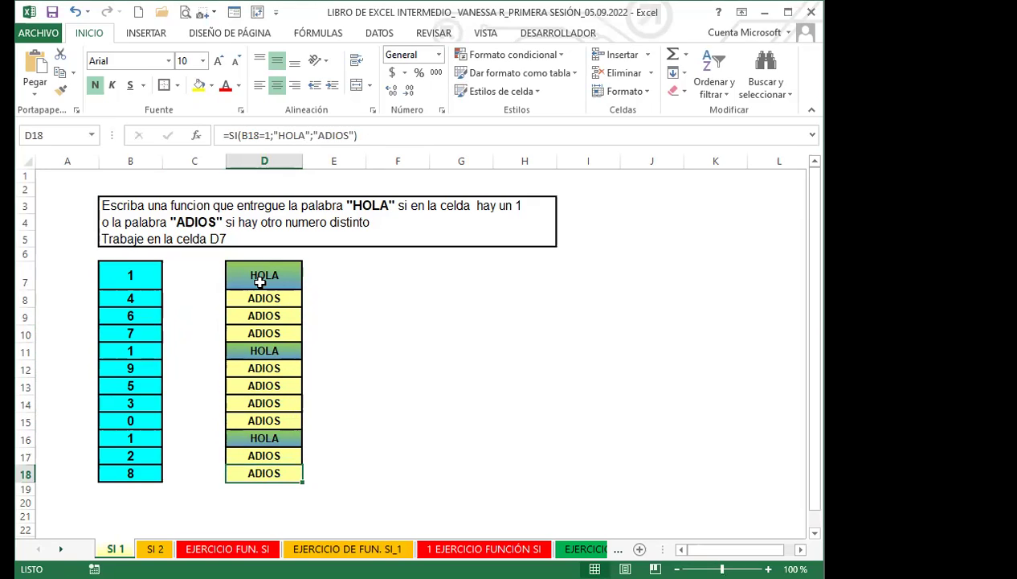
key(Up)
key(Up)
key(Up)
key(Up)
key(Up)
key(Up)
key(Up)
key(Up)
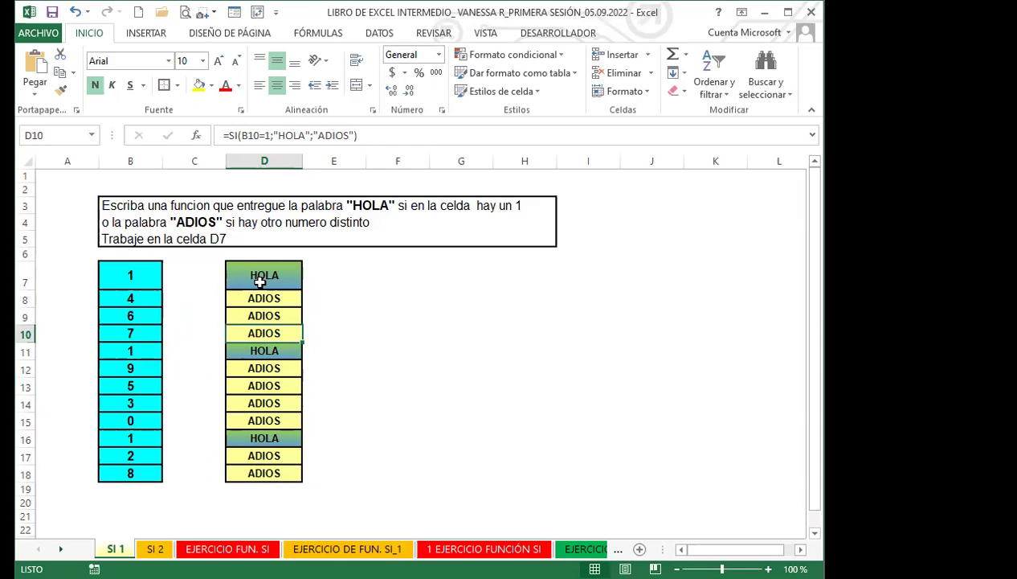
key(Up)
key(Up)
key(Up)
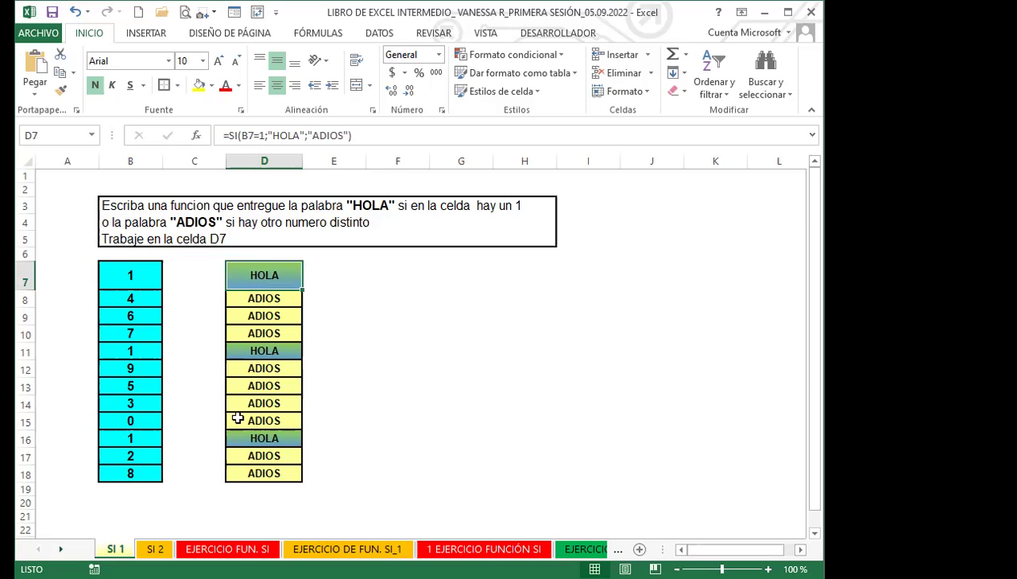
click(260, 390)
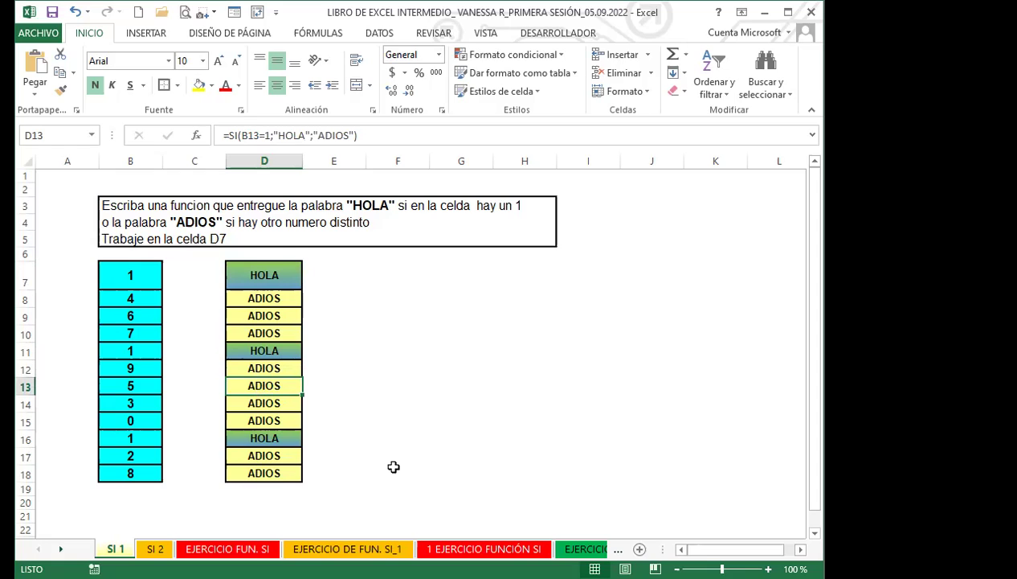
click(263, 281)
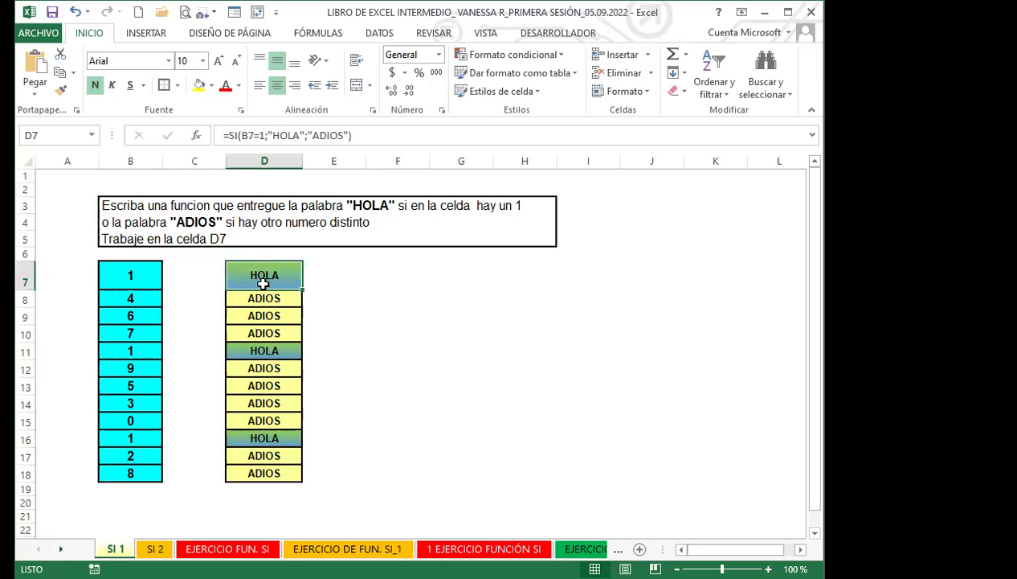
Recheck the formulas in D9, D11, D13, D14, D16 and D17 against the numbers in column B.
click(257, 315)
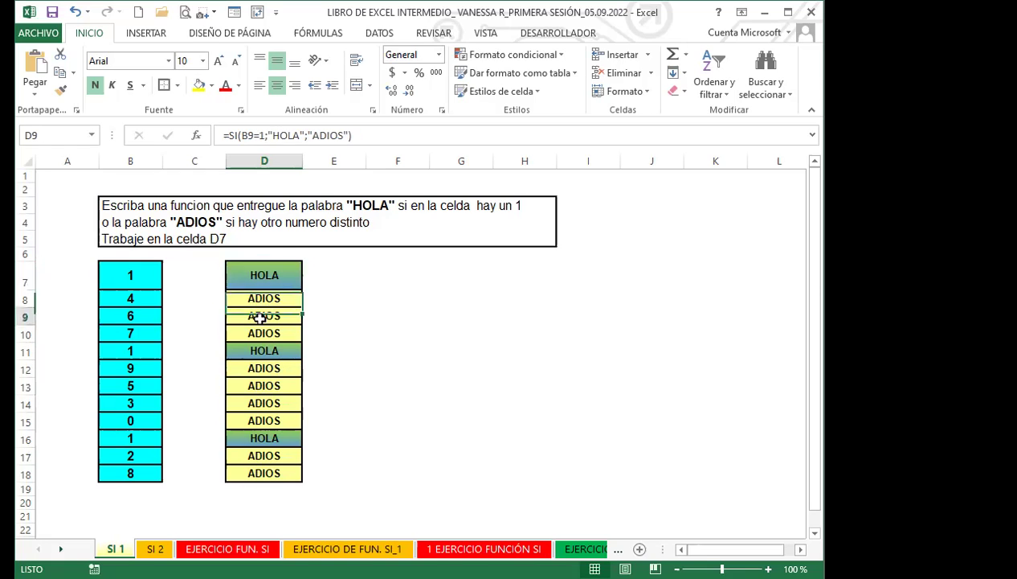
click(258, 349)
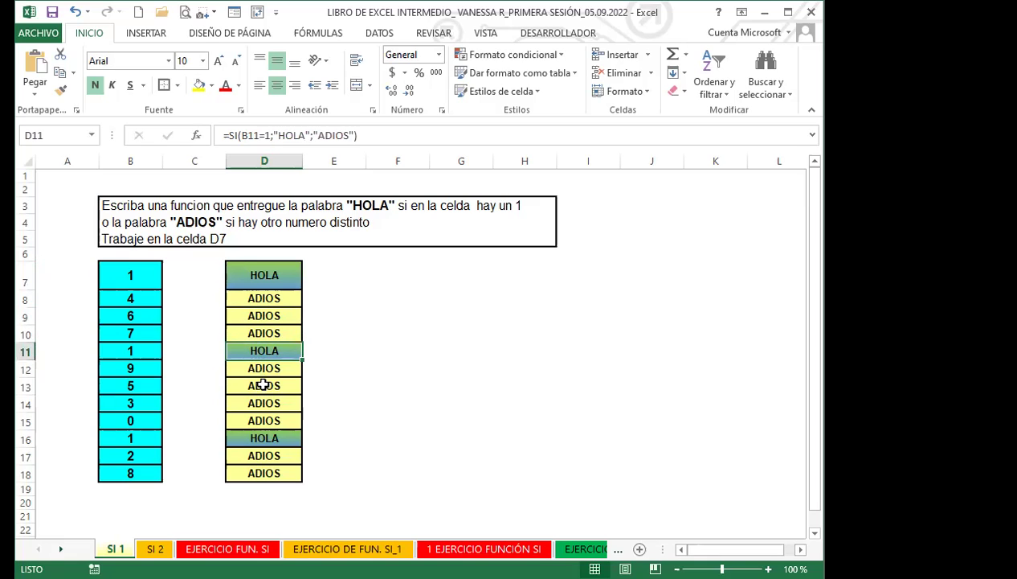
click(261, 386)
click(264, 405)
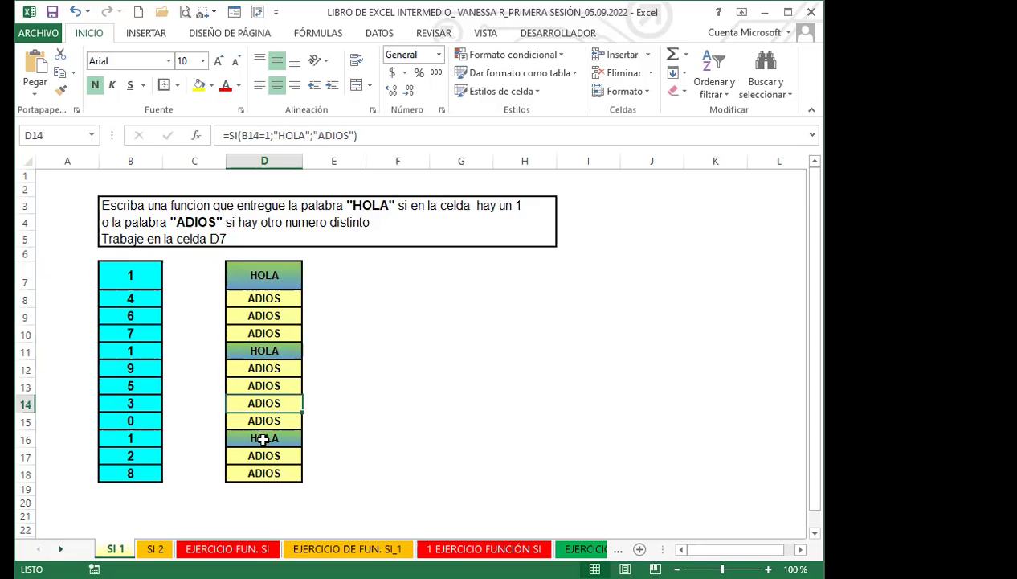
click(259, 438)
click(257, 456)
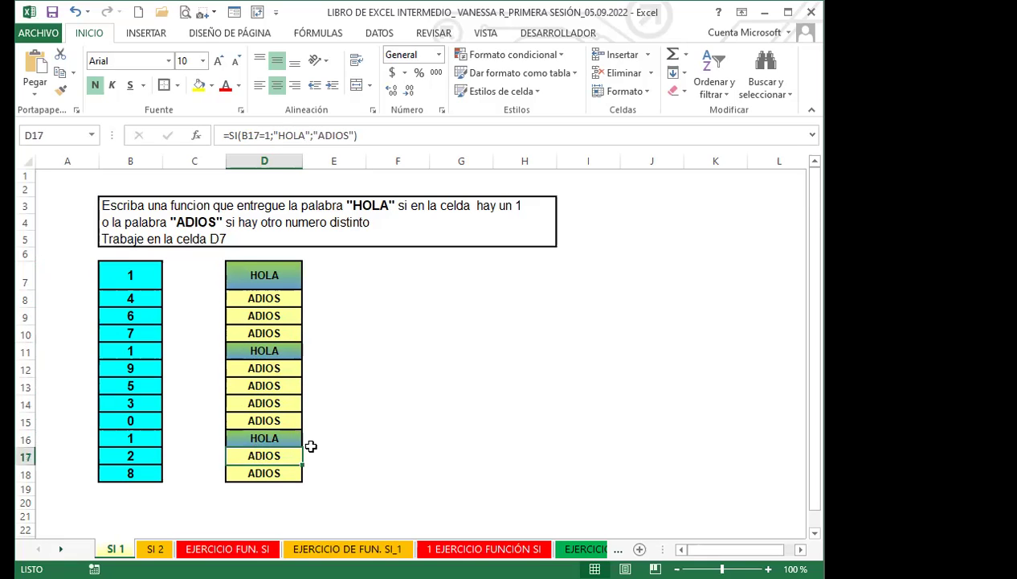
click(274, 400)
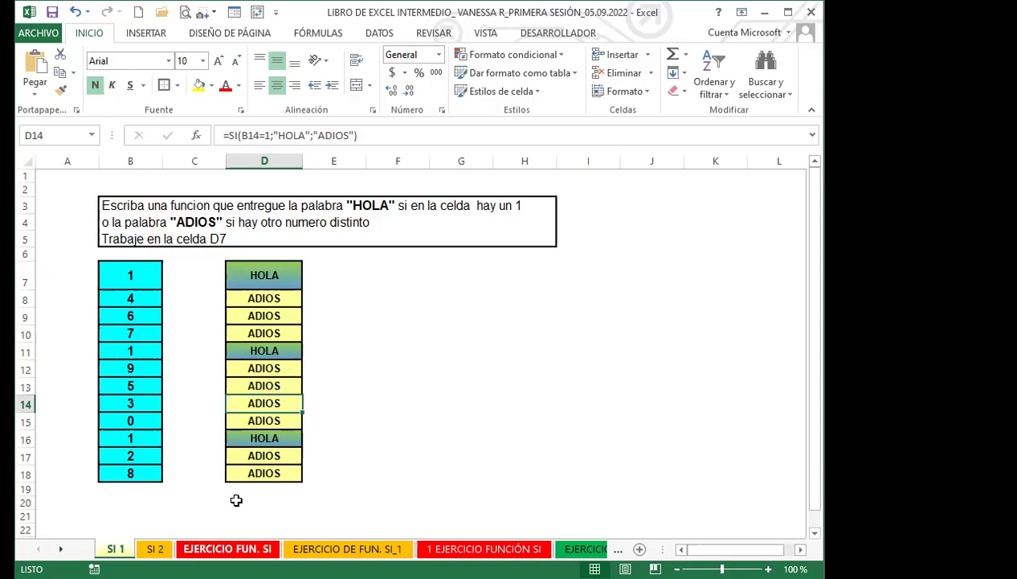
Switch to the SI 2 sheet for the POSITIVO / NEGATIVO exercise.
key(ctrl+Page_Down)
key(ctrl+Page_Down)
key(ctrl+Page_Down)
key(ctrl+Page_Up)
key(ctrl+Page_Up)
click(180, 337)
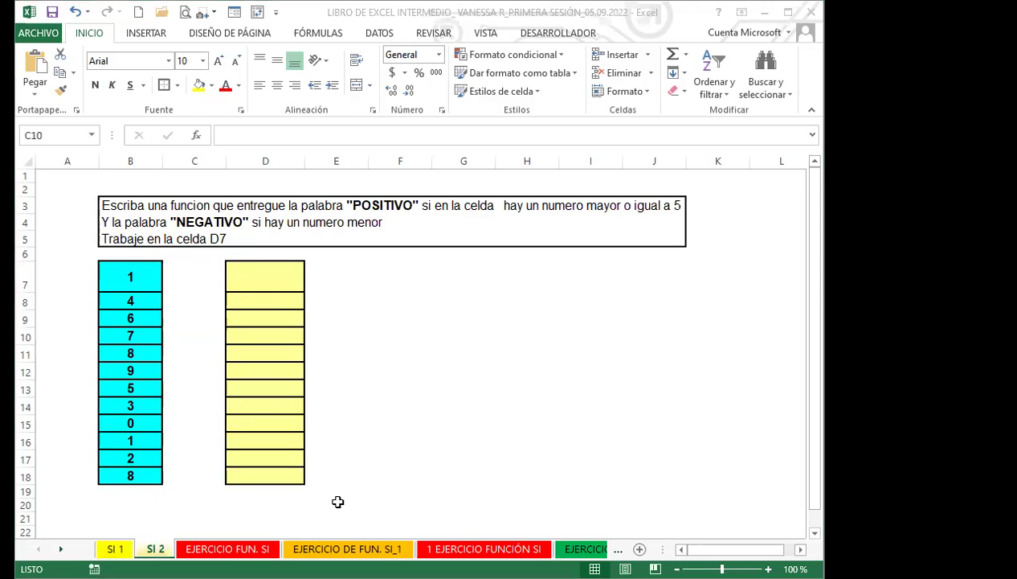
Start an SI formula in cell D7 with the logical test B7>=5.
click(268, 280)
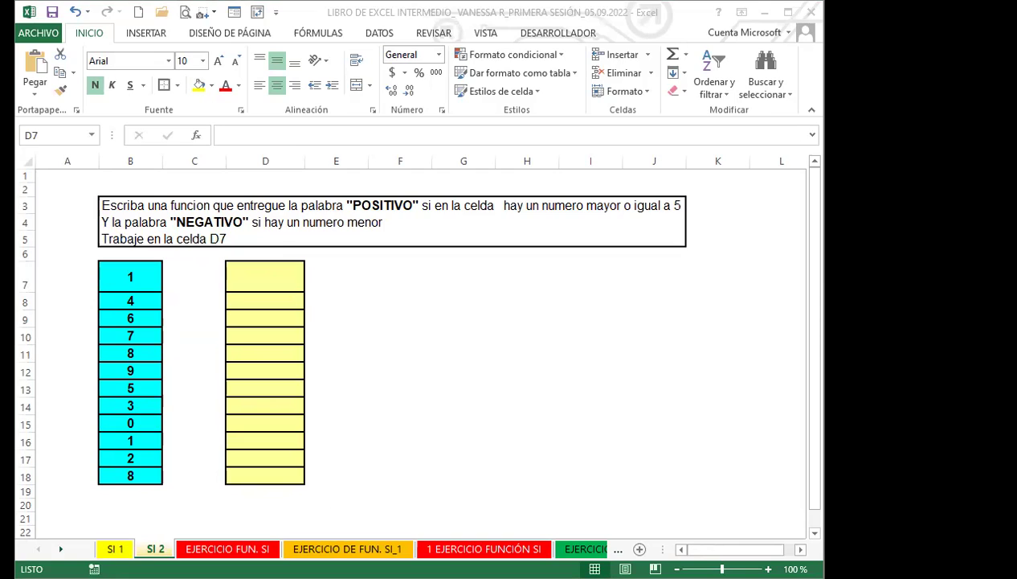
click(258, 280)
text(=SI)
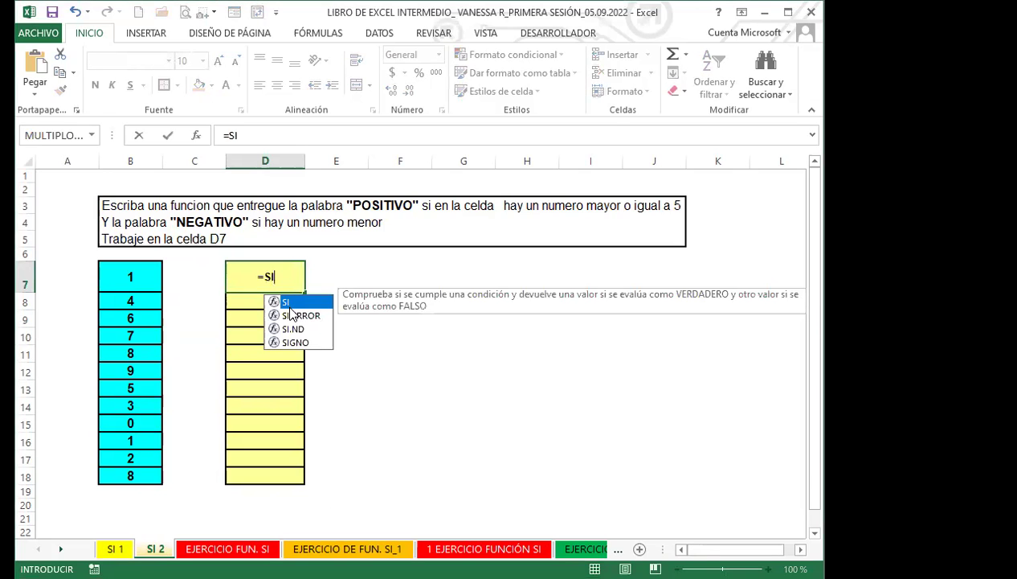
double_click(287, 303)
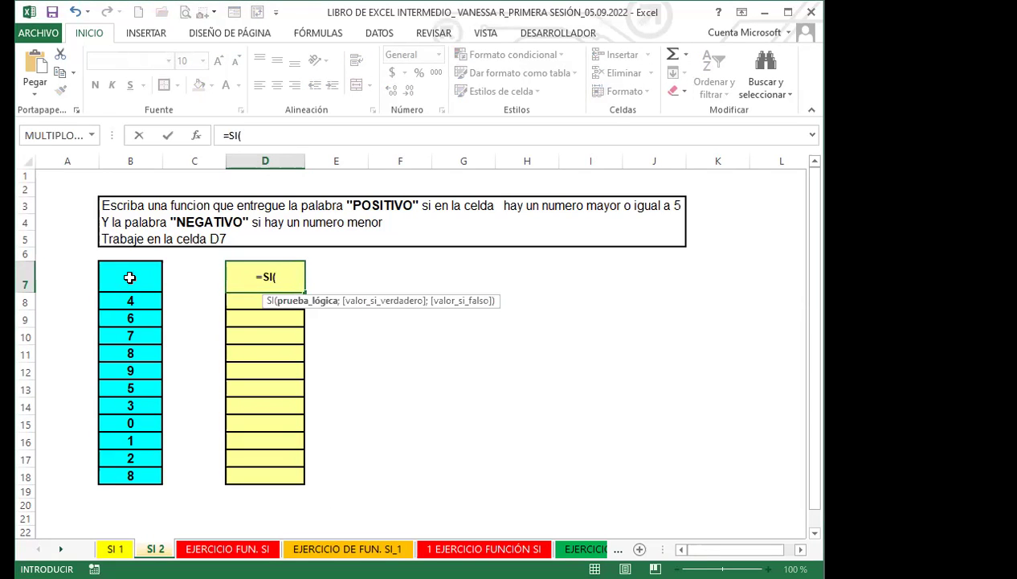
click(129, 278)
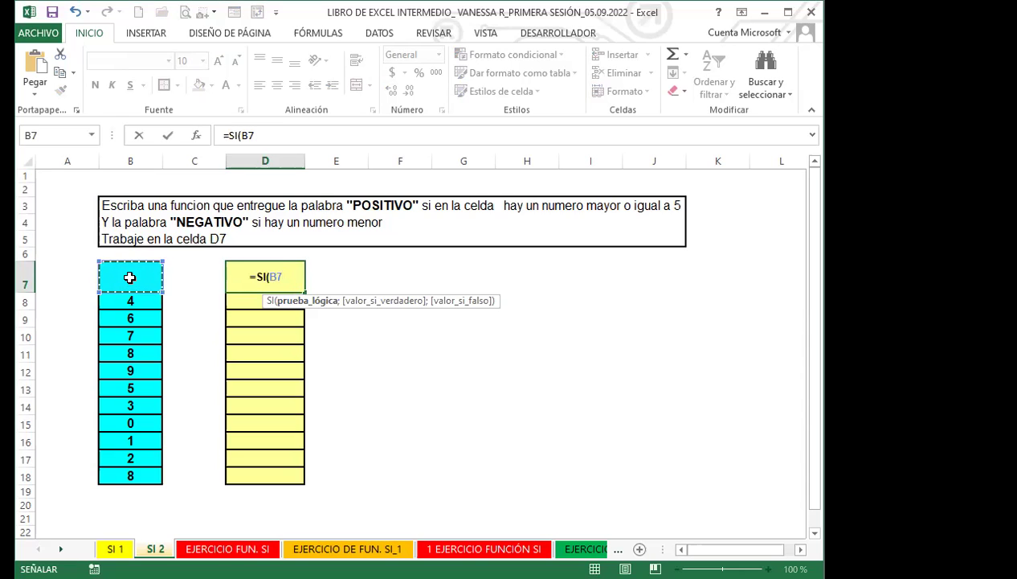
text(>)
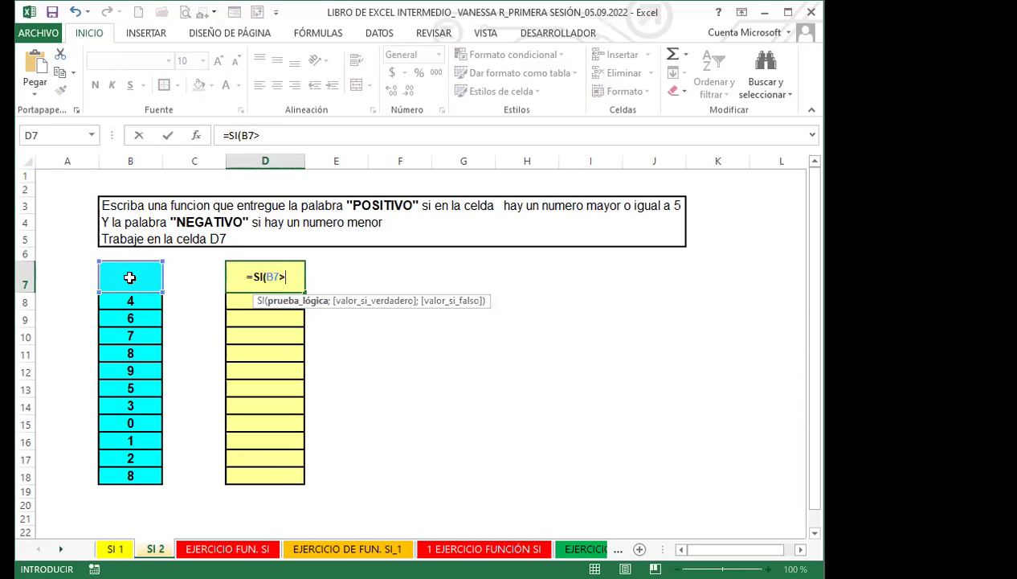
text(=5)
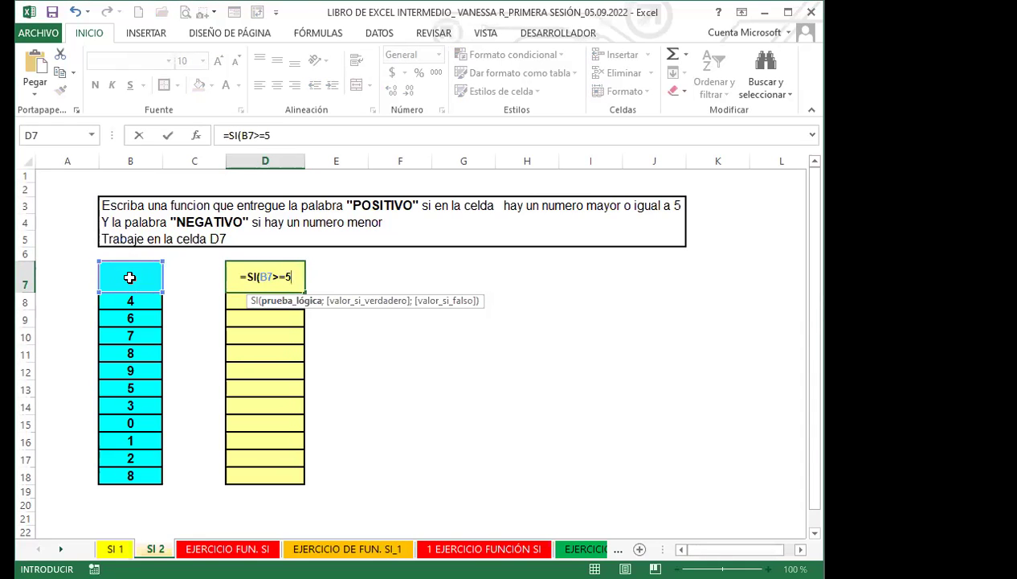
text(;)
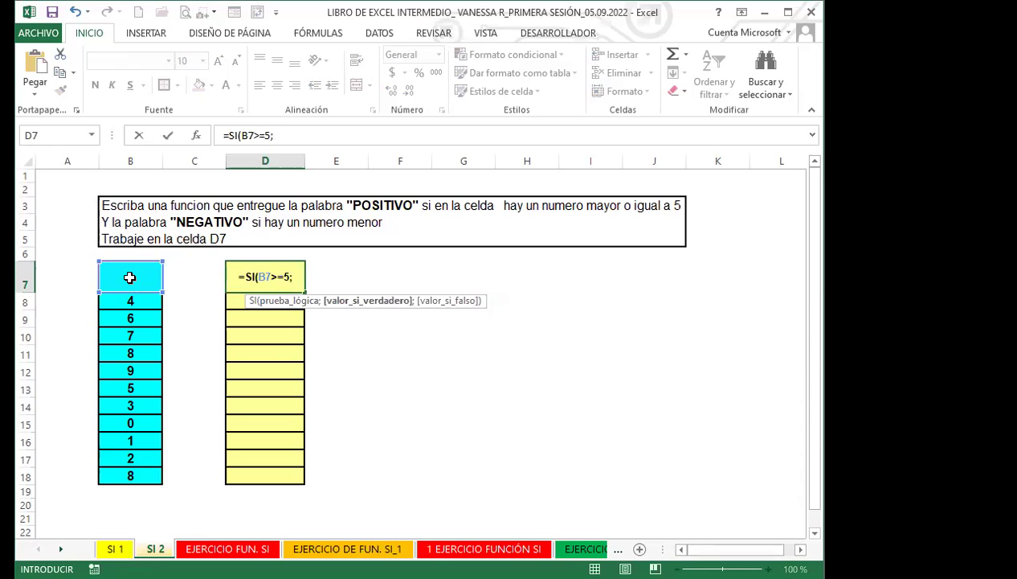
Complete the D7 formula with "POSITIVO" as the true value and "NEGATIVO" as the false value.
text(")
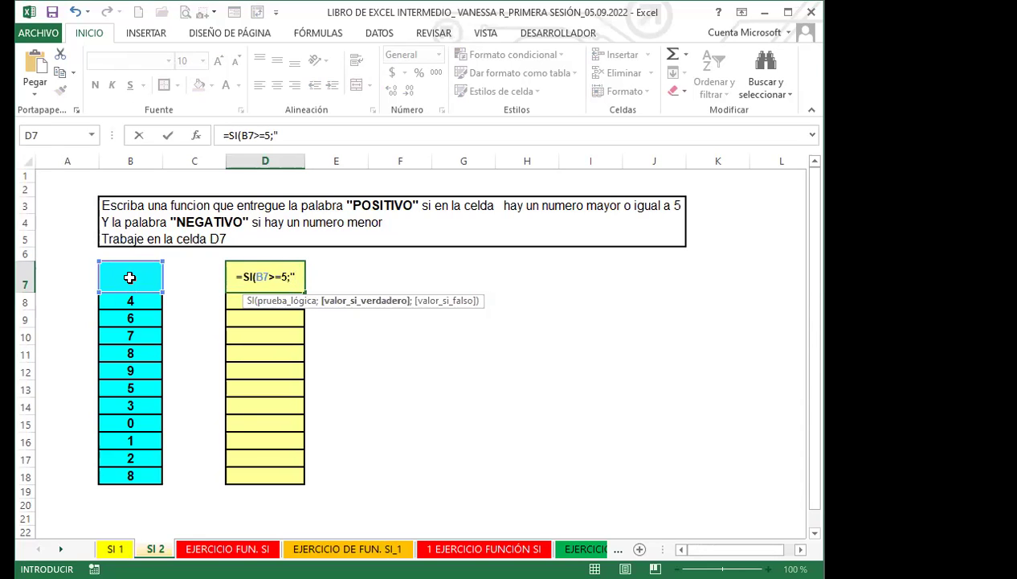
text(POSITIVO")
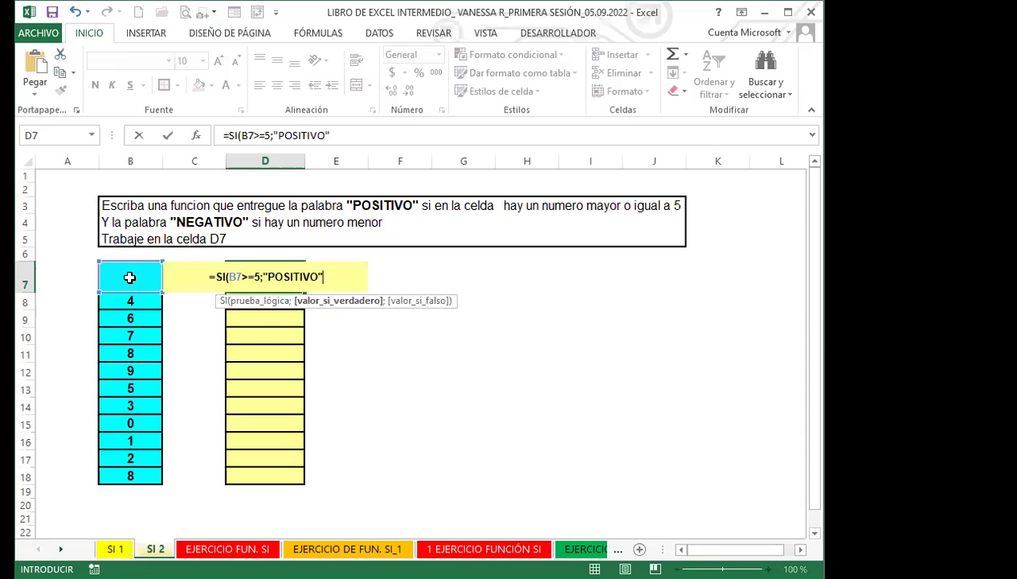
text(;")
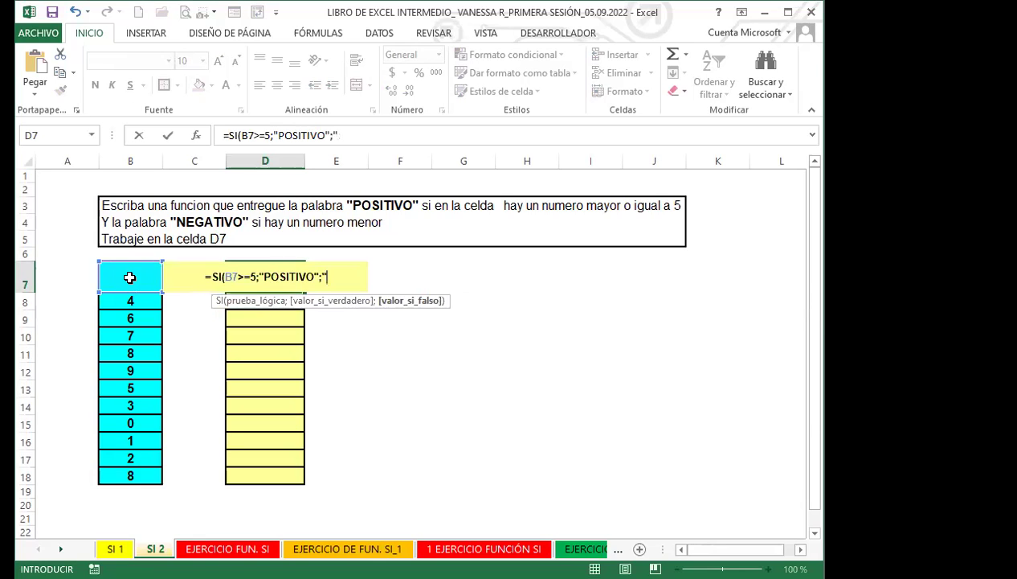
text(NEGATI)
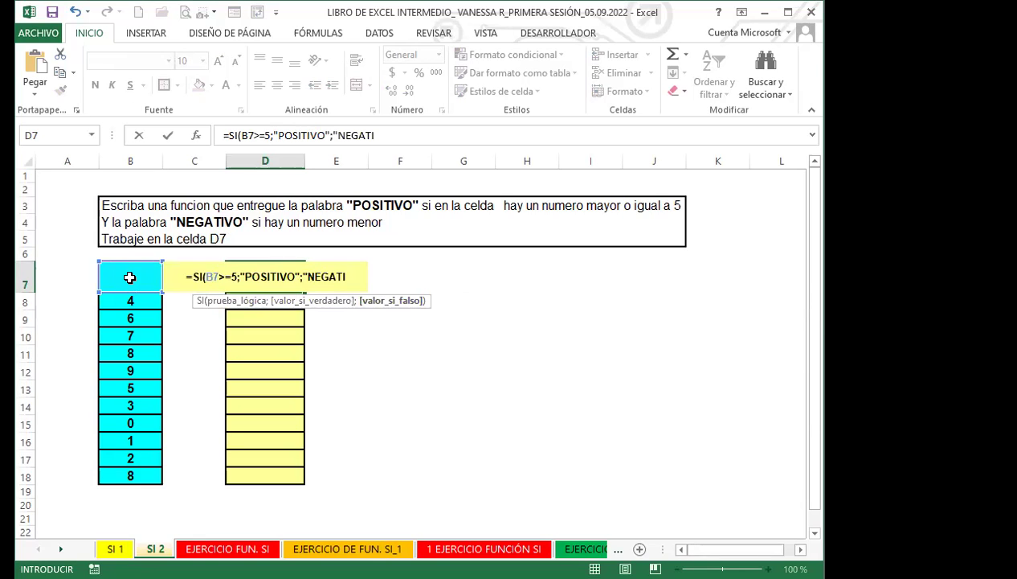
text(VO")
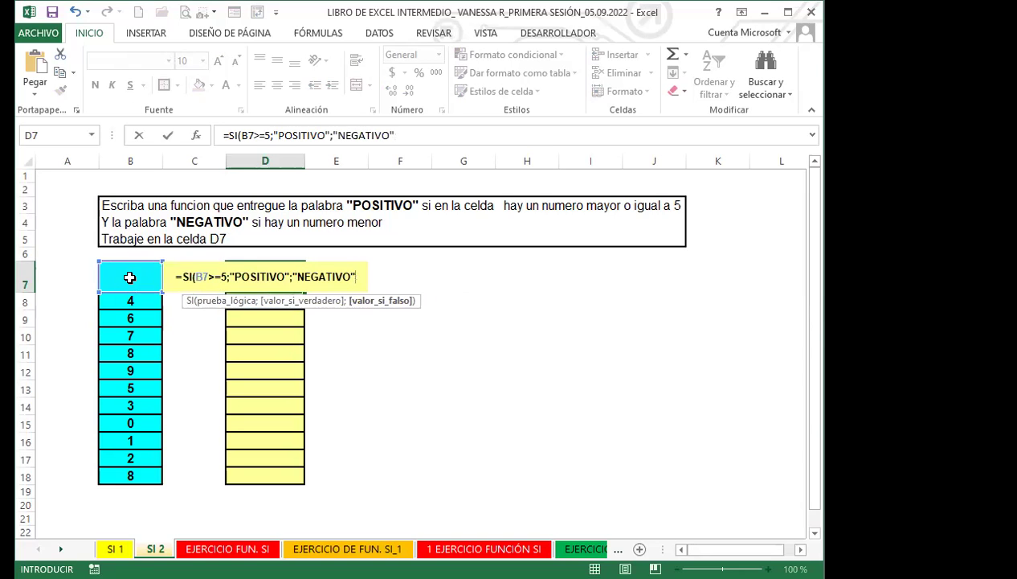
key(Return)
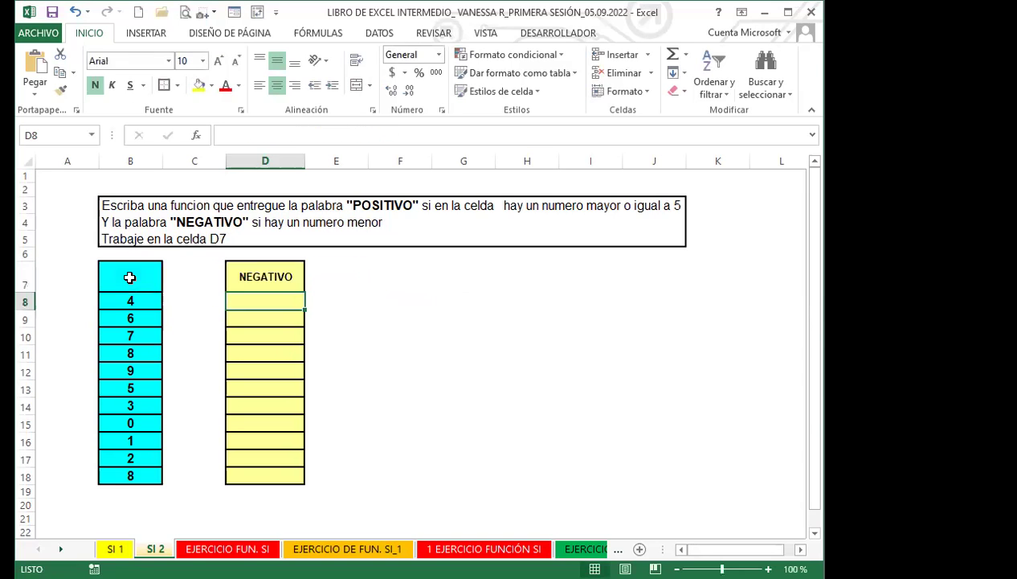
Fill the SI formula from D7 down through D18 and check the formulas in D7 and D9.
click(250, 279)
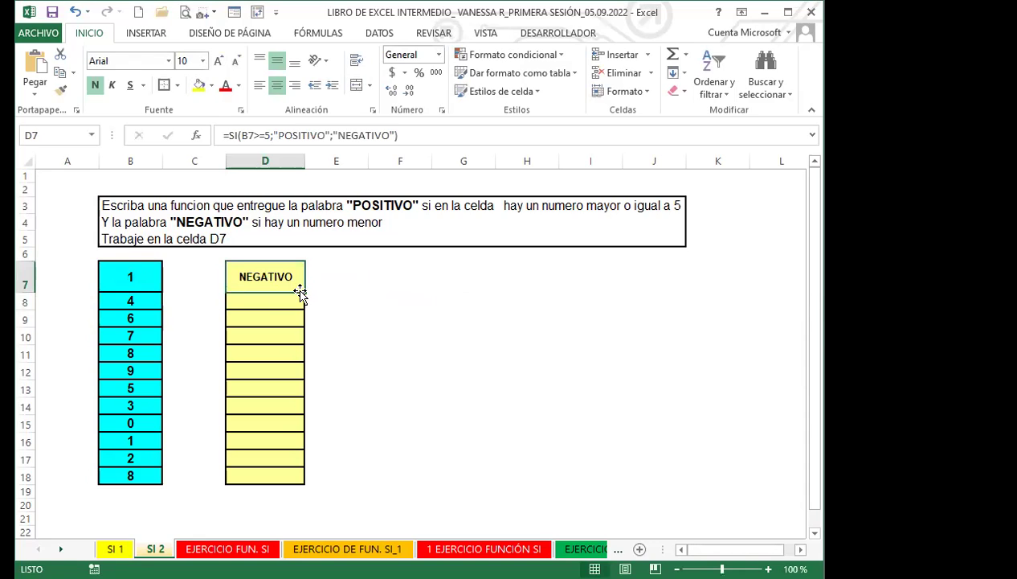
drag(304, 291, 302, 478)
click(273, 281)
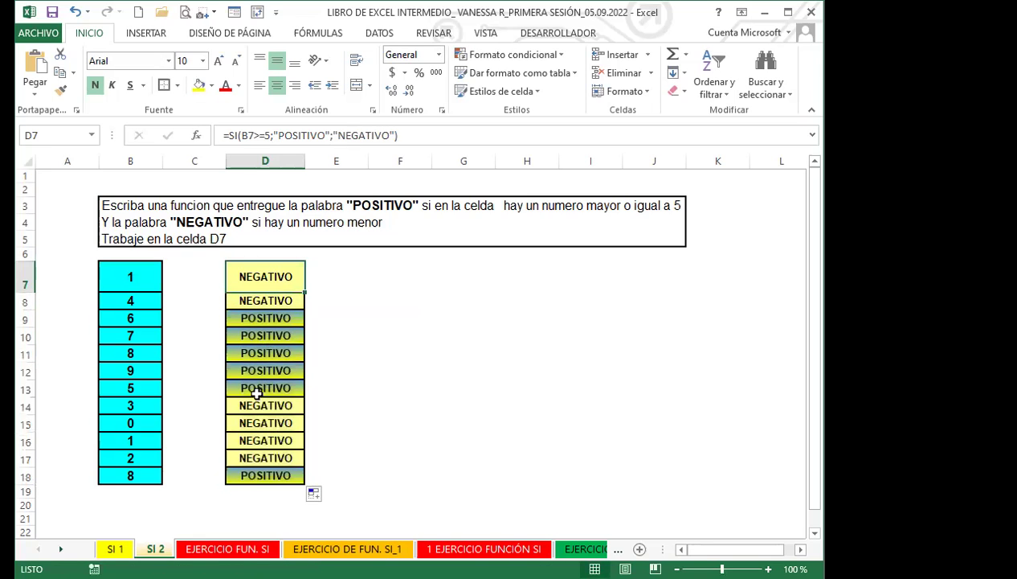
click(290, 319)
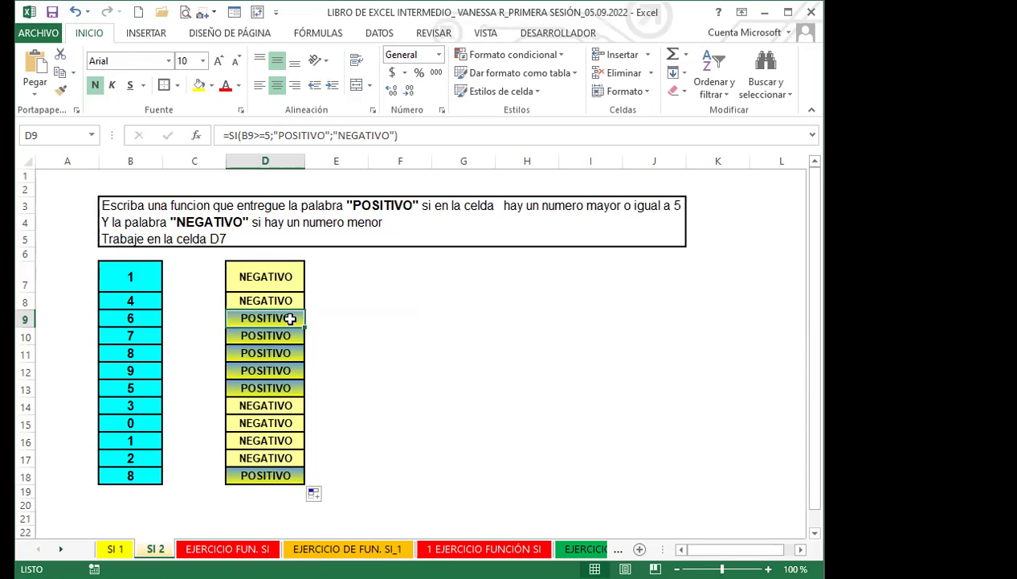
Review the arguments of the D7 formula in the formula bar without changing them.
click(270, 276)
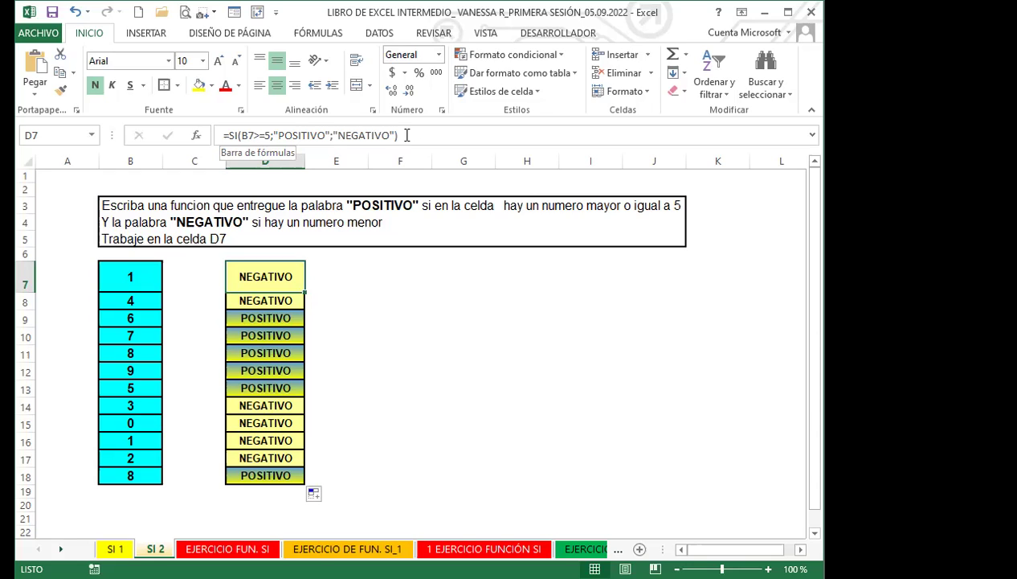
click(262, 135)
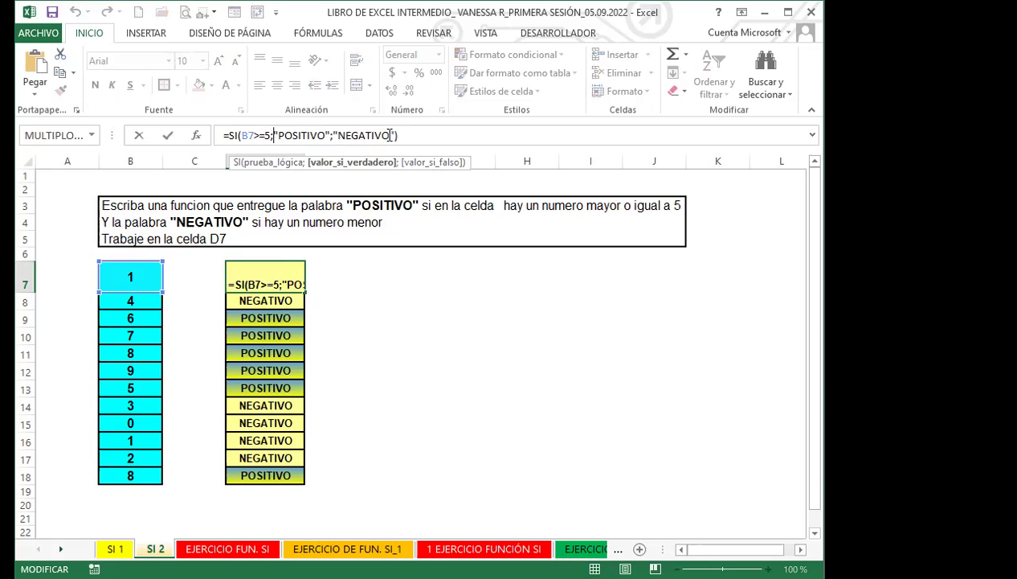
text())
click(268, 276)
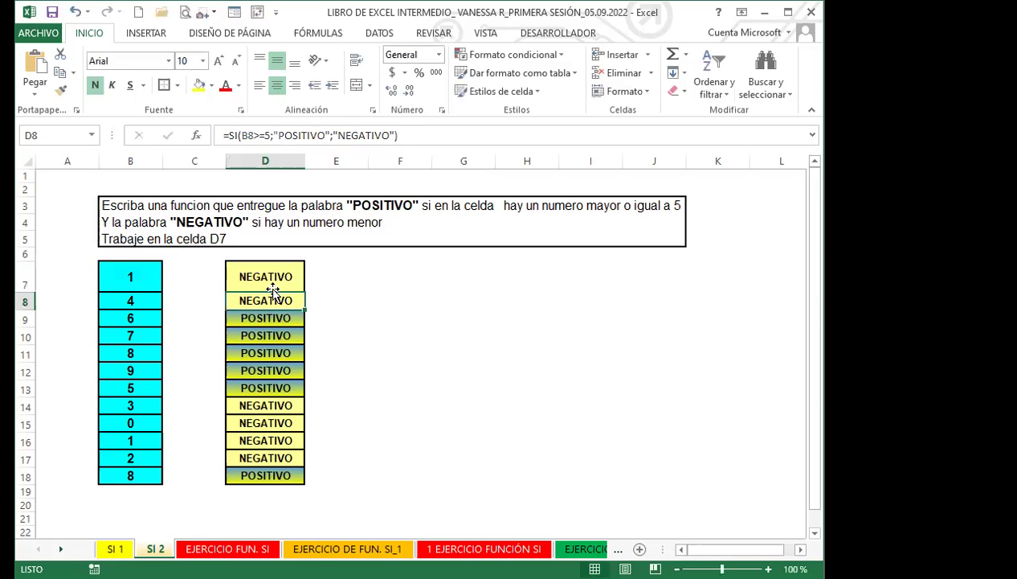
Hide the formula bar and inspect the D7 formula directly inside its cell.
click(484, 33)
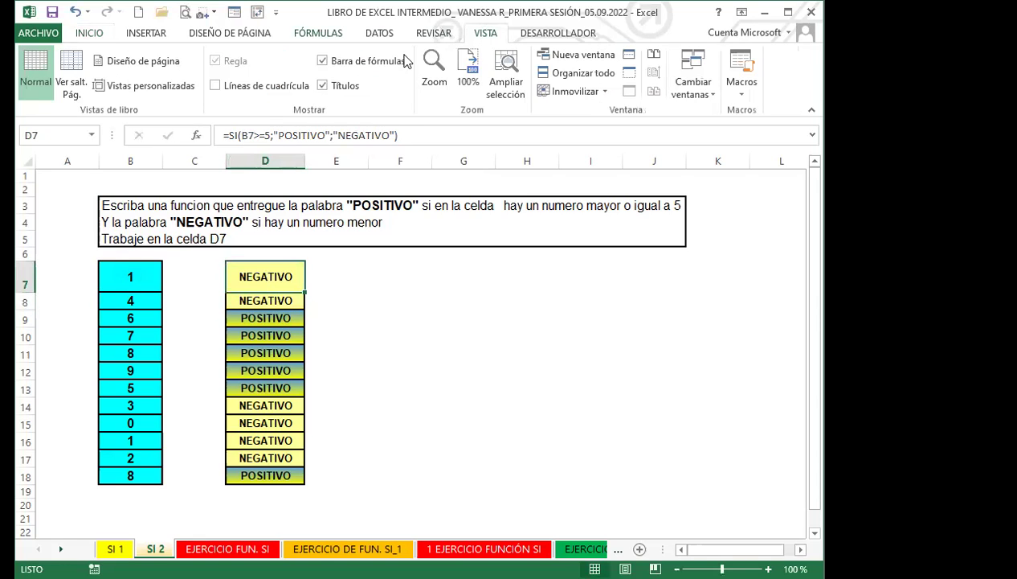
click(324, 62)
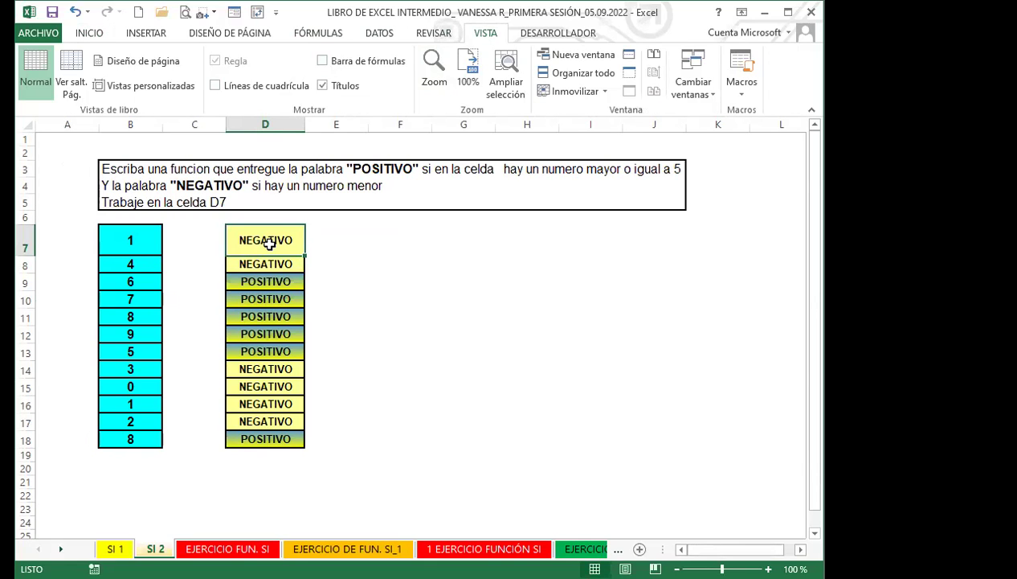
double_click(270, 243)
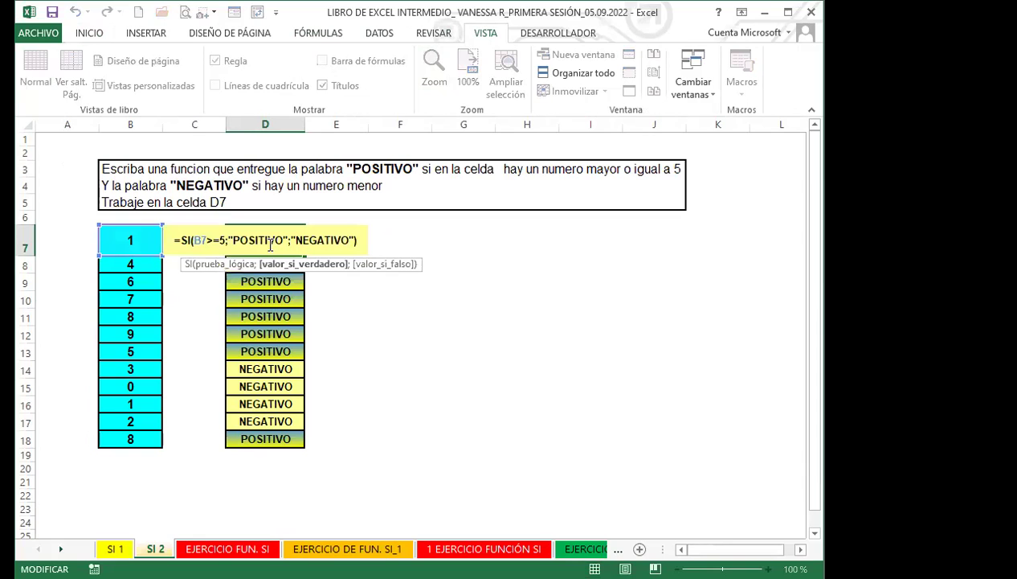
key(Return)
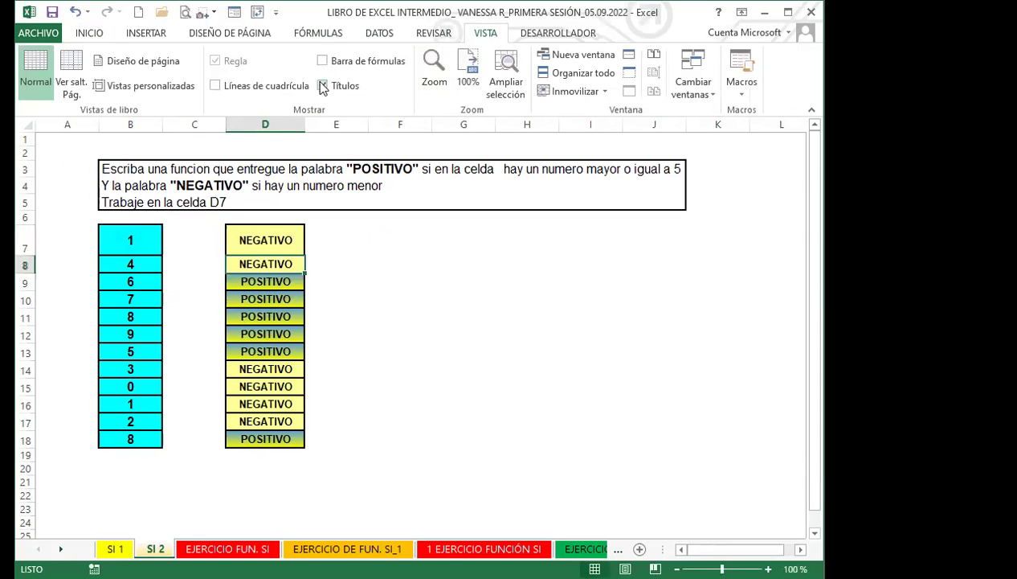
Open the Evaluate Formula dialog for cell D8, look at its expression, and close it without evaluating.
click(318, 33)
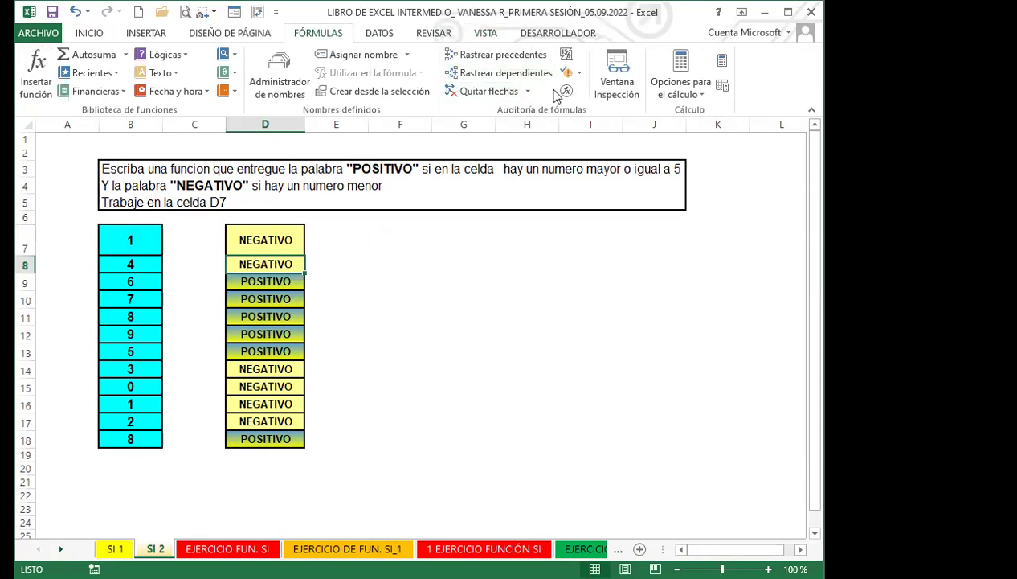
click(566, 93)
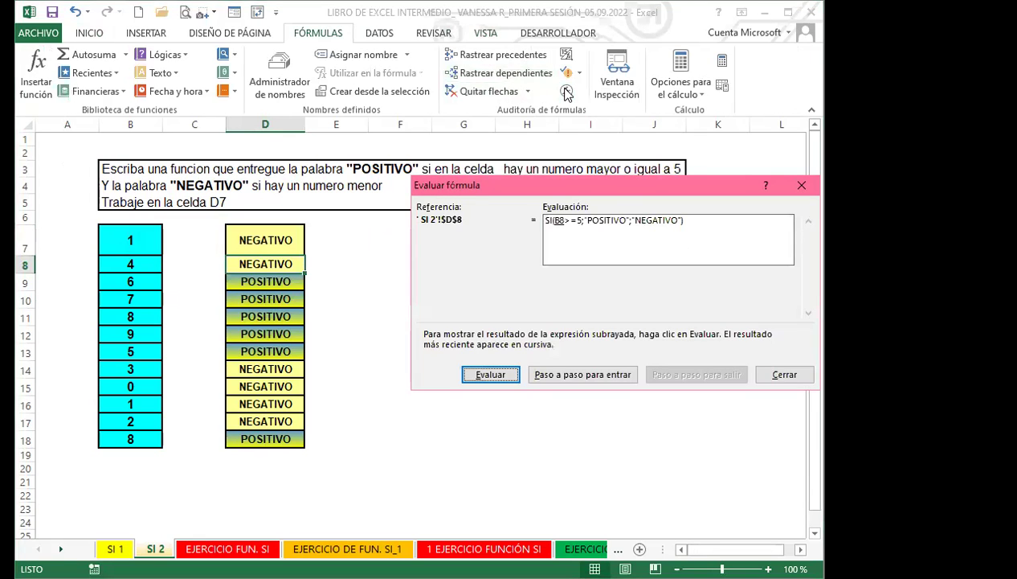
drag(638, 181, 482, 174)
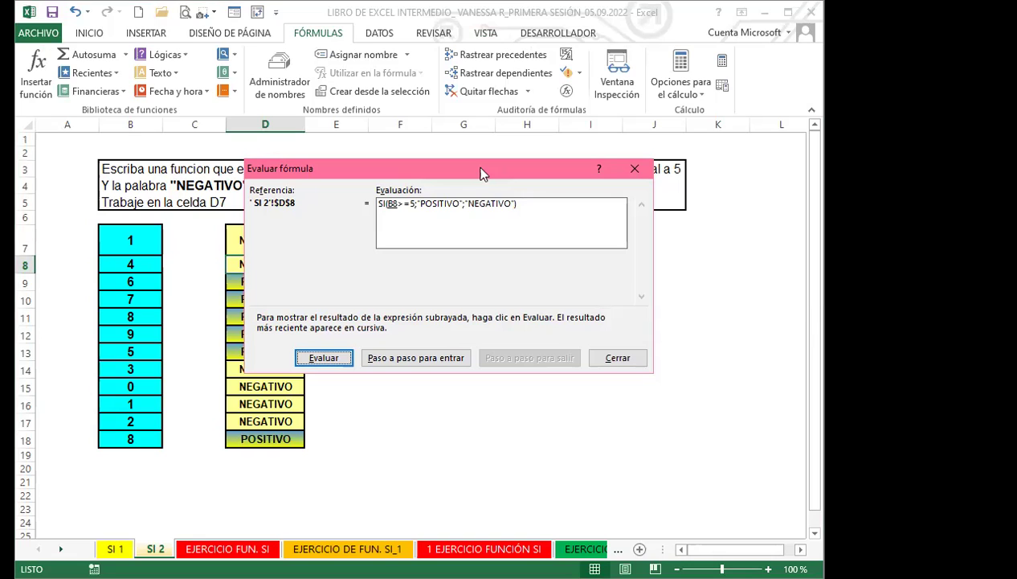
click(635, 169)
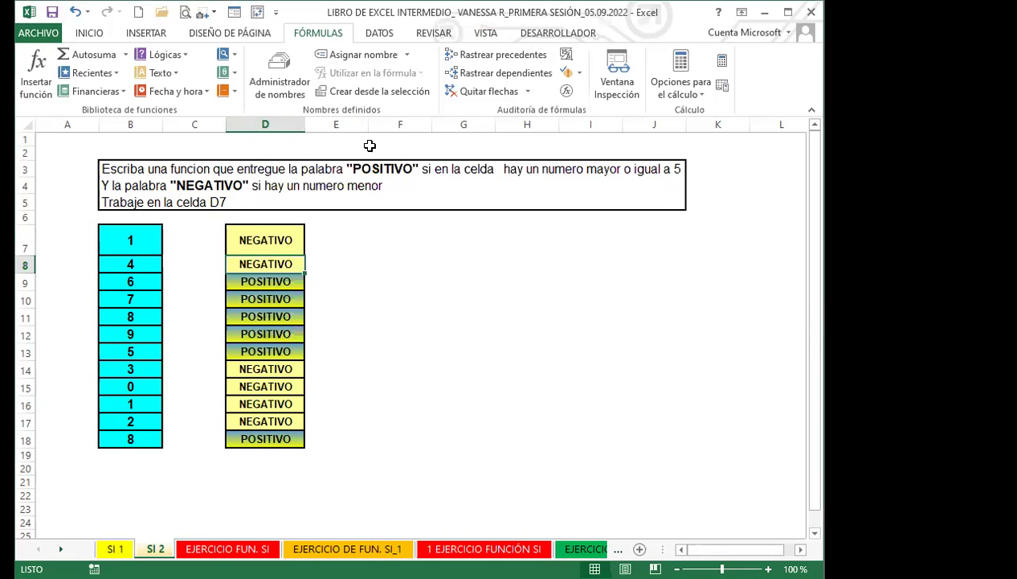
Show the formula bar again and check the SI formula of cell D7 in it.
click(246, 240)
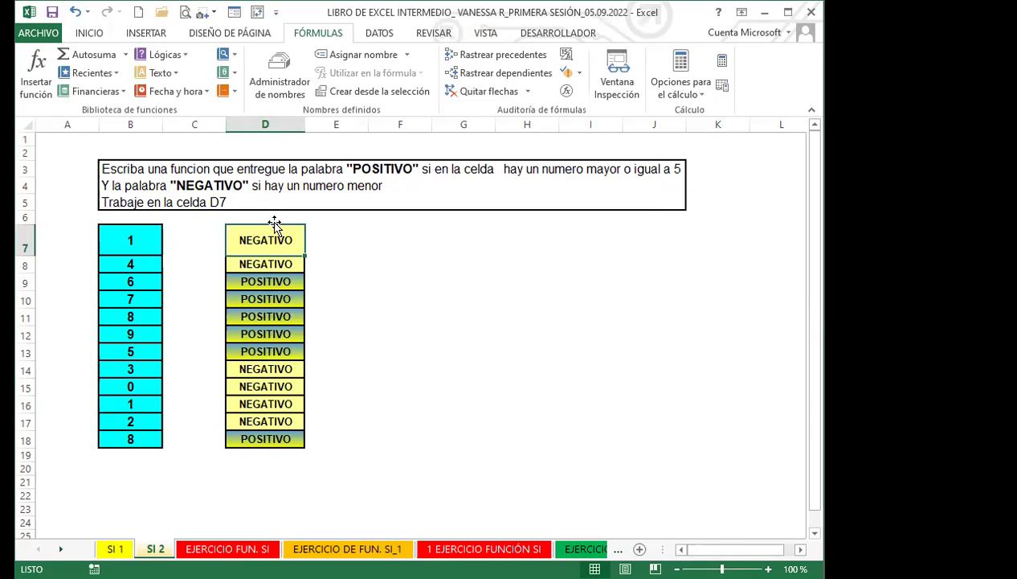
click(487, 36)
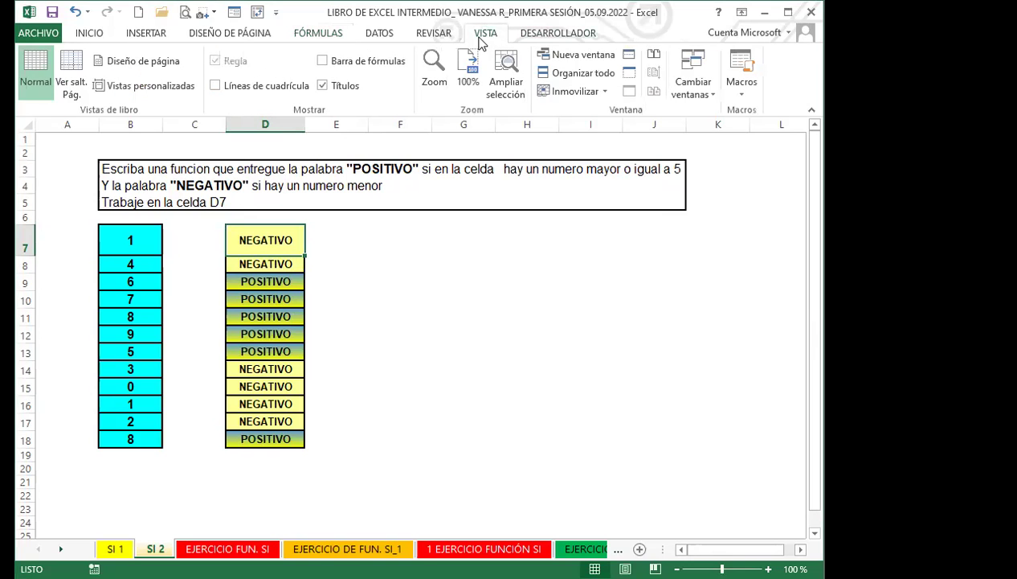
click(324, 62)
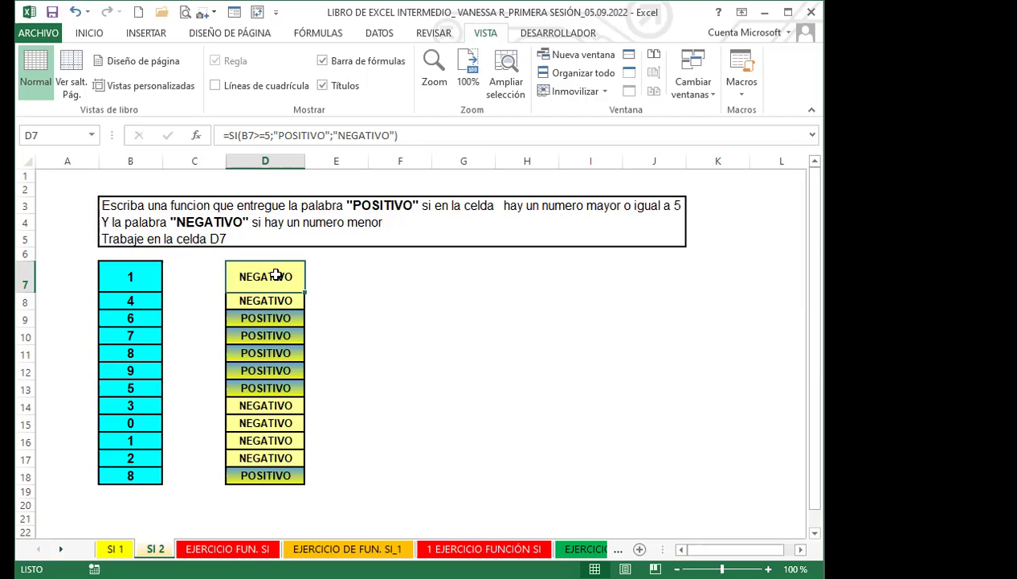
click(348, 351)
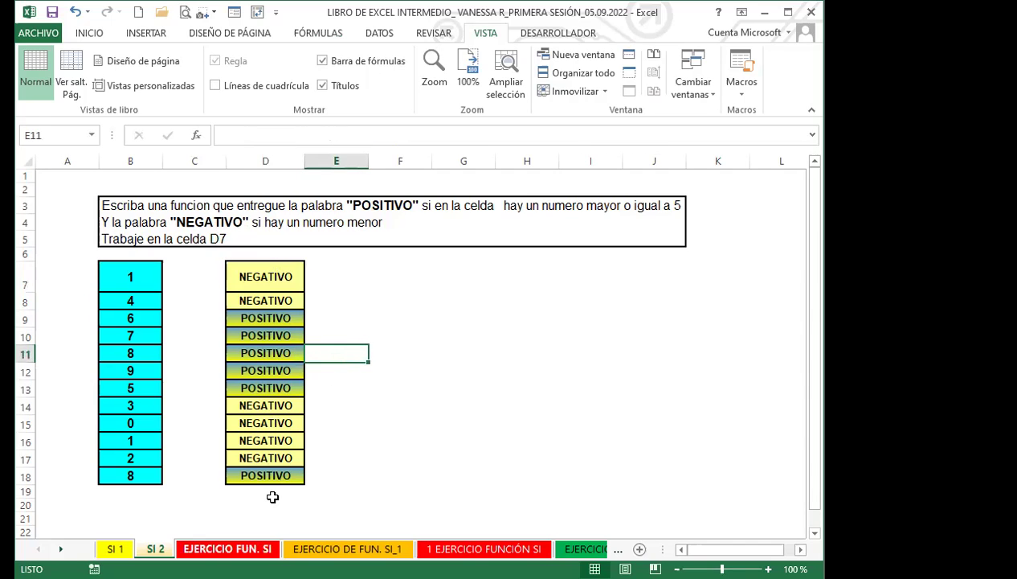
On the EJERCICIO FUN. SI sheet, start a SI formula in C19 with the logical test C8>SUMA(C3:C5).
key(ctrl+Page_Down)
click(192, 474)
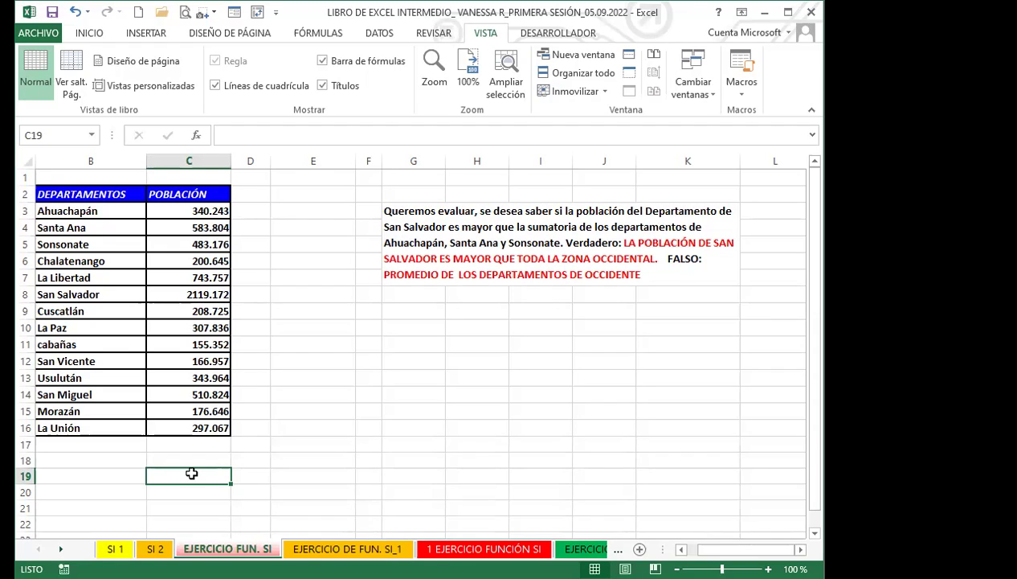
text(=)
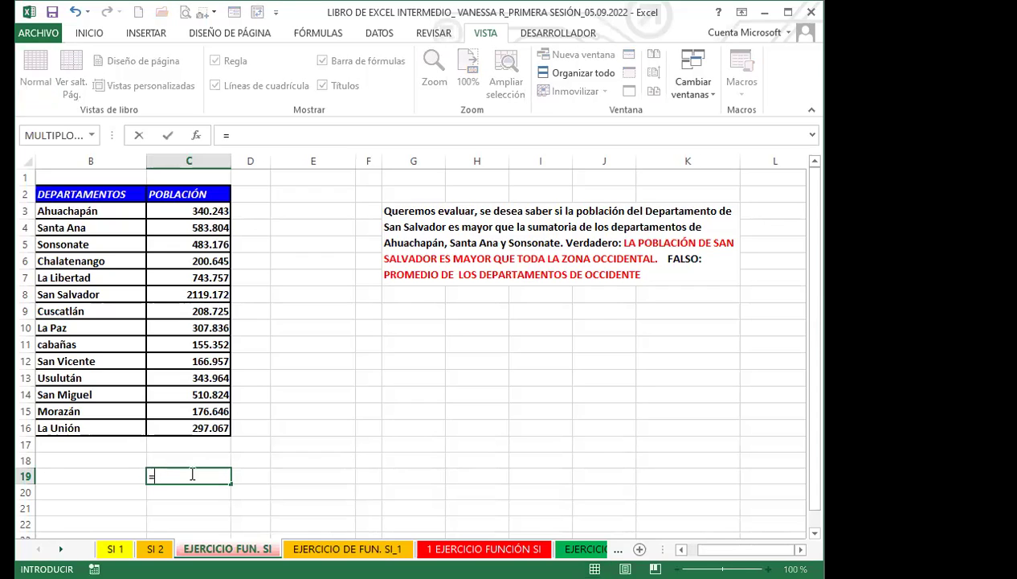
text(SI)
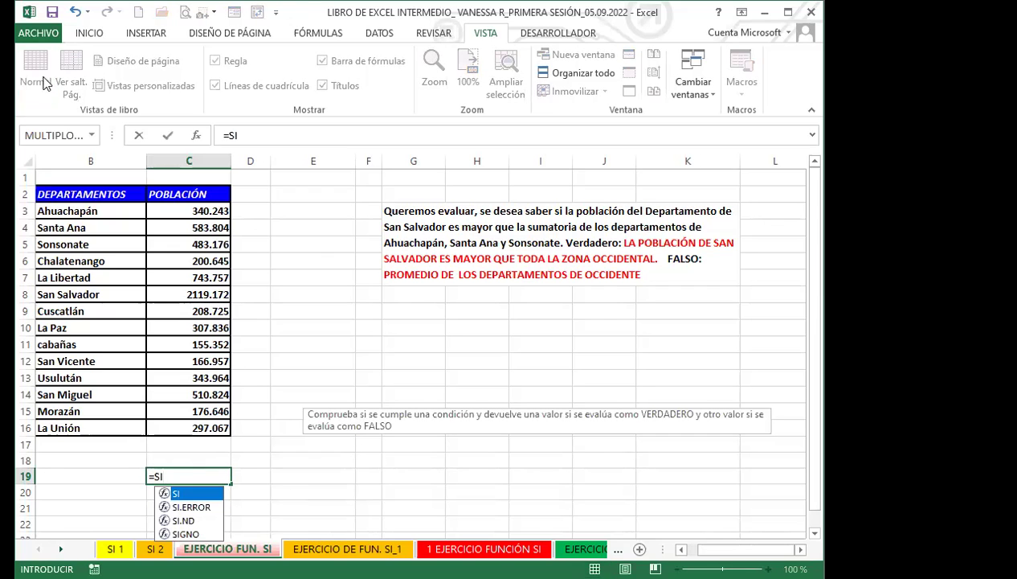
double_click(190, 493)
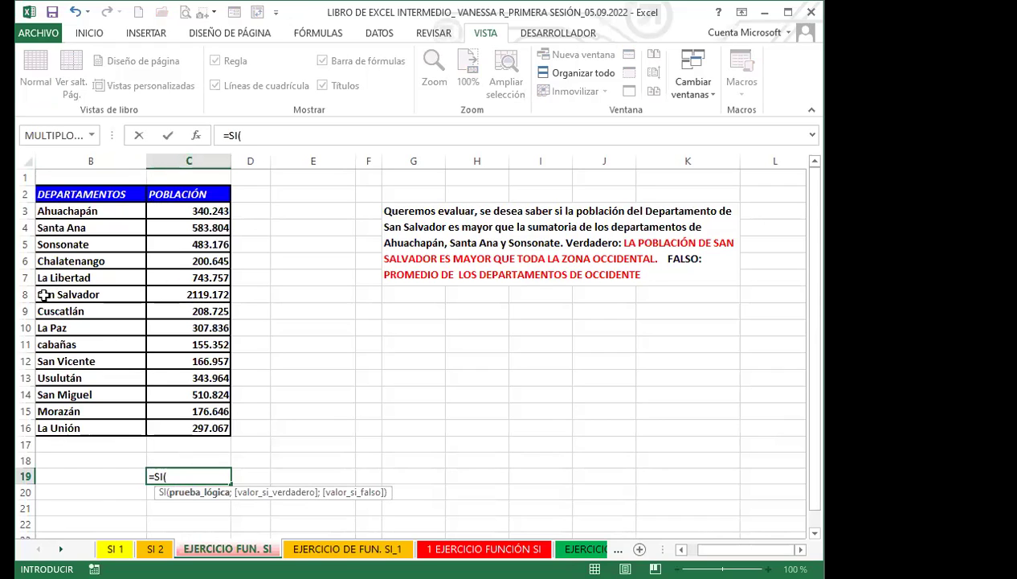
click(171, 294)
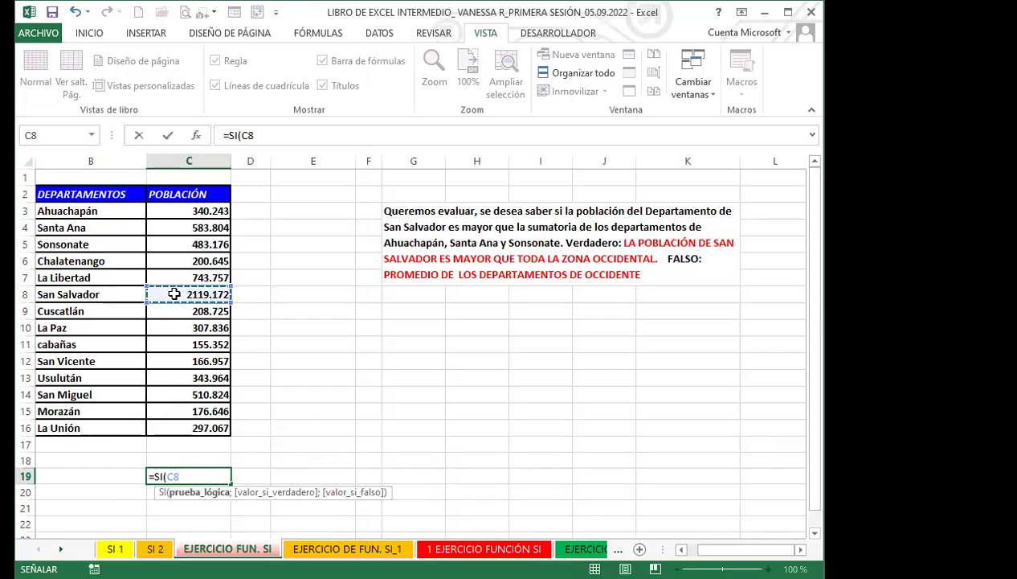
text(>)
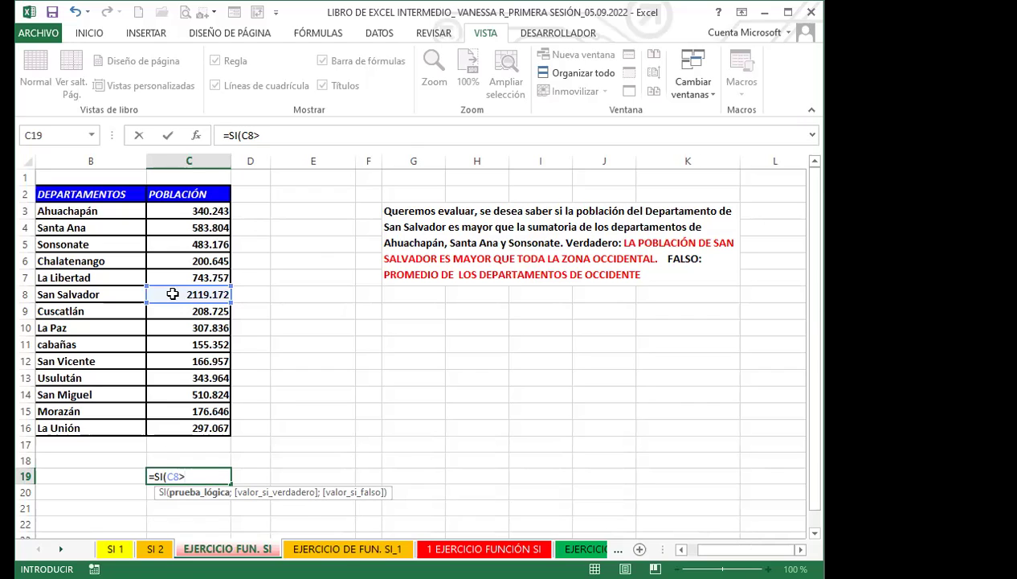
text(SUMA)
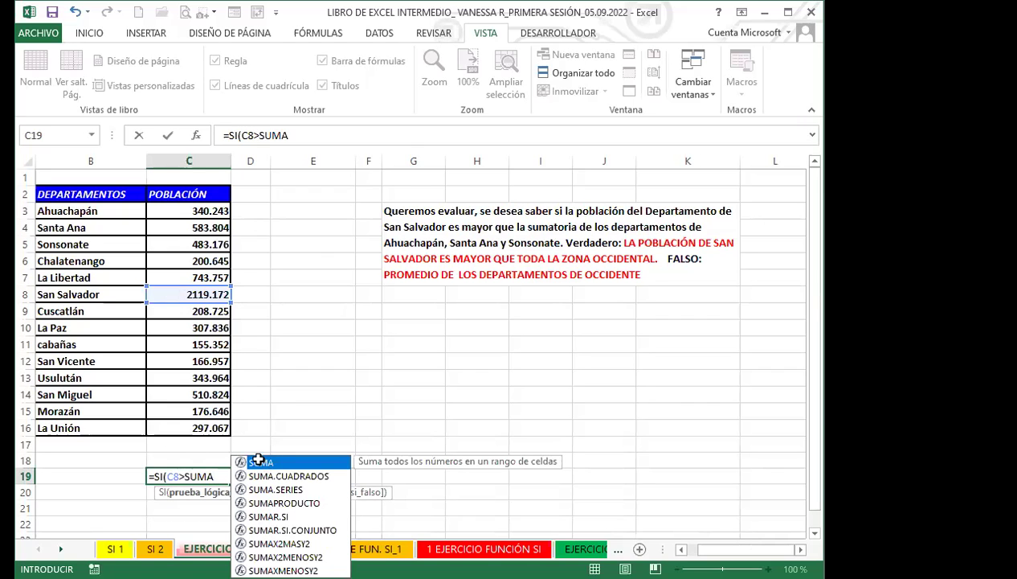
double_click(259, 462)
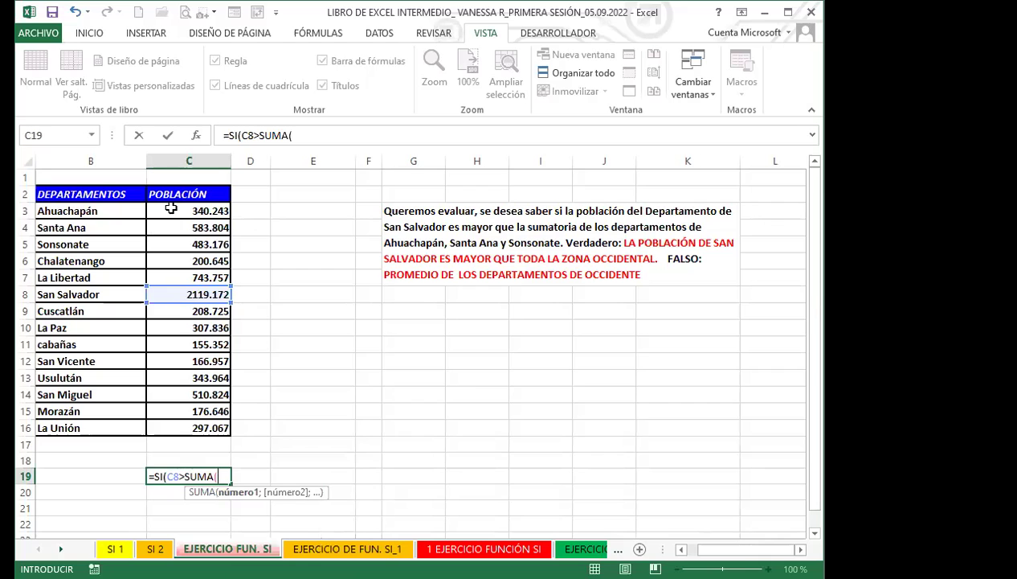
drag(172, 209, 175, 245)
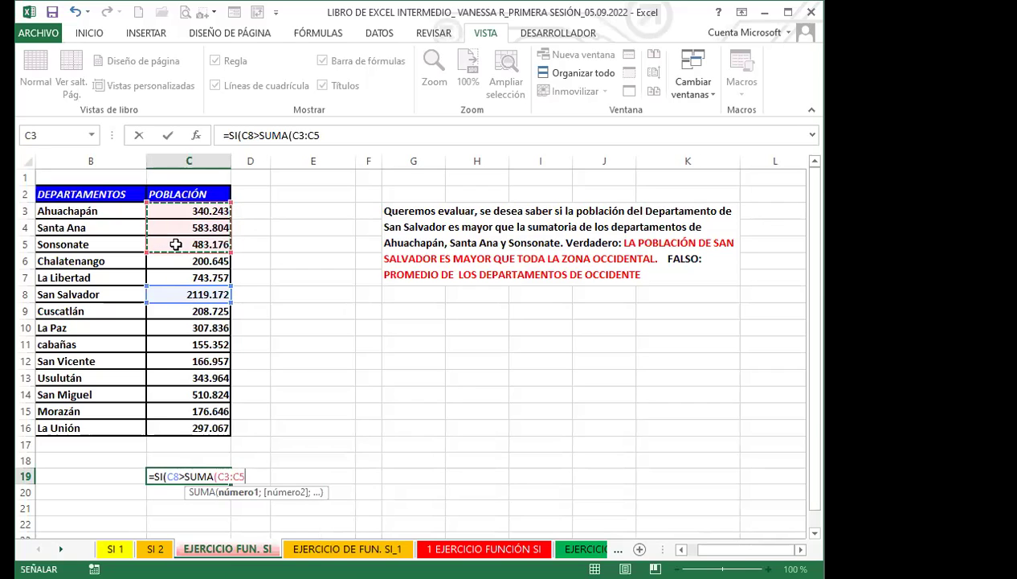
text())
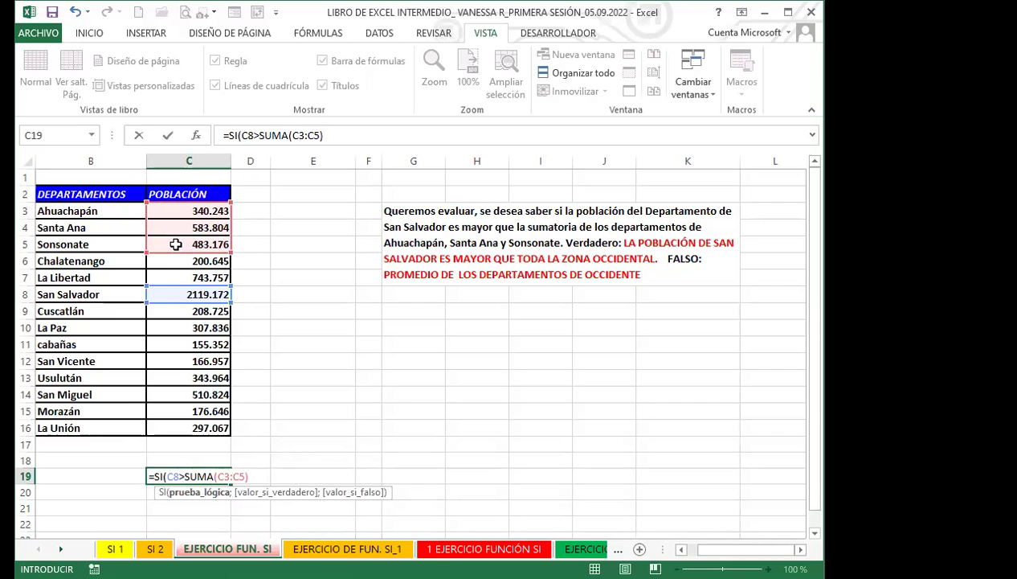
text(;)
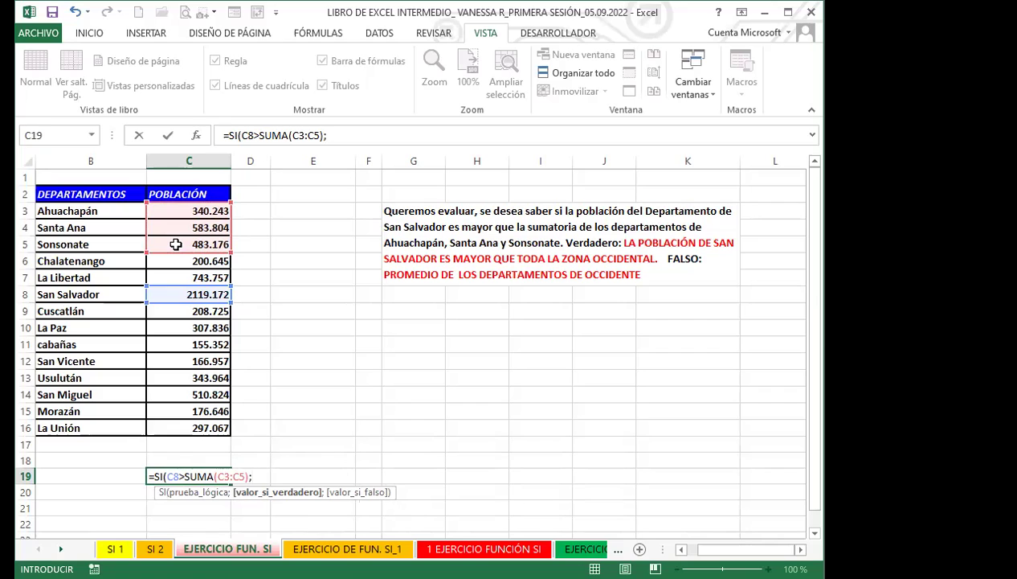
Enter "LA POBLACION DE SAN SALVADOR ES MAYOR QUE TODA LA ZONA DE OCCIDENTAL" as the true value of the C19 formula.
text("LA POBLA)
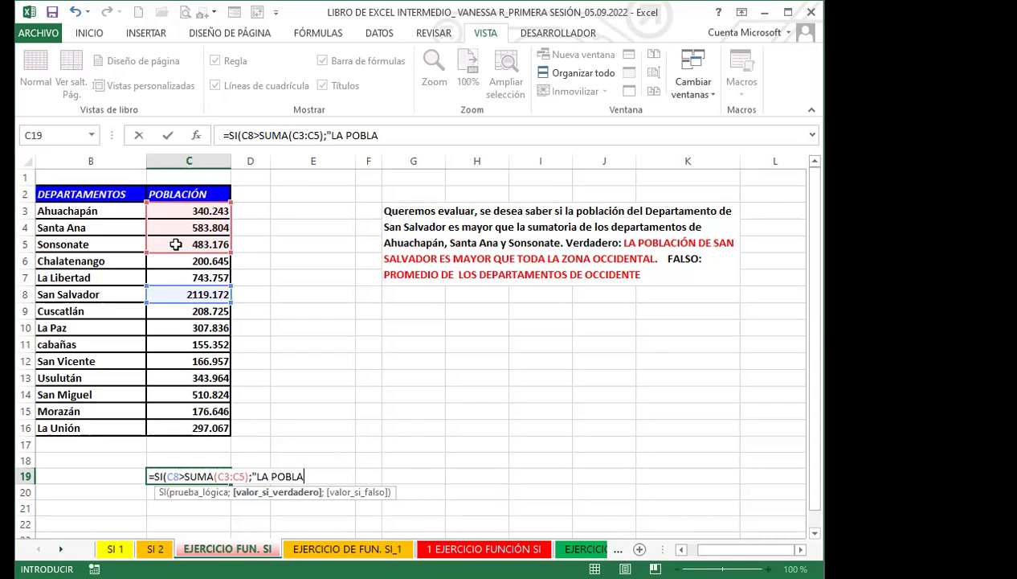
text(CION DE SAN SALVADOR ES MAYOR QUE TODA LA ZONA DE OCCIDENTE)
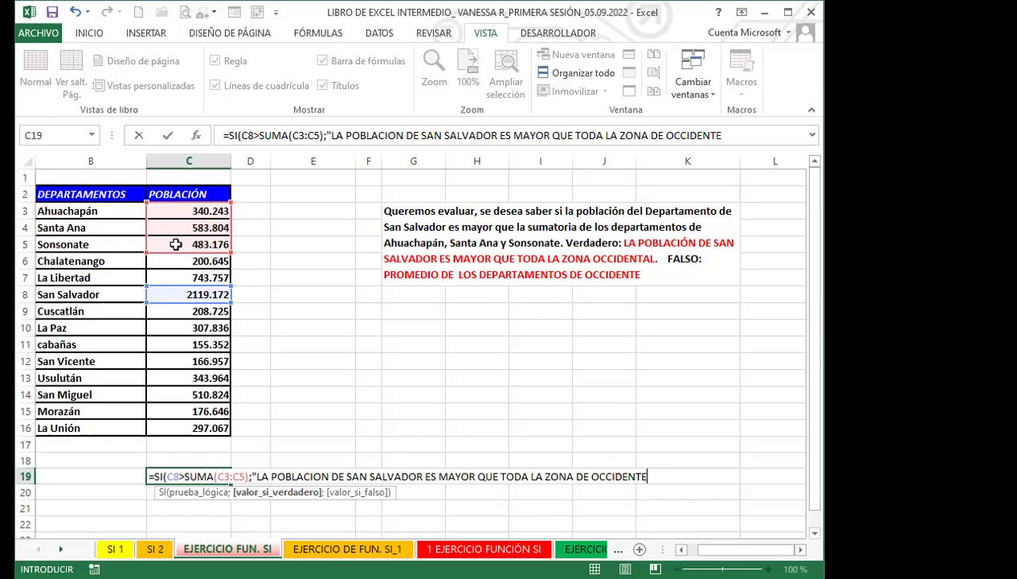
key(BackSpace)
text(AL";)
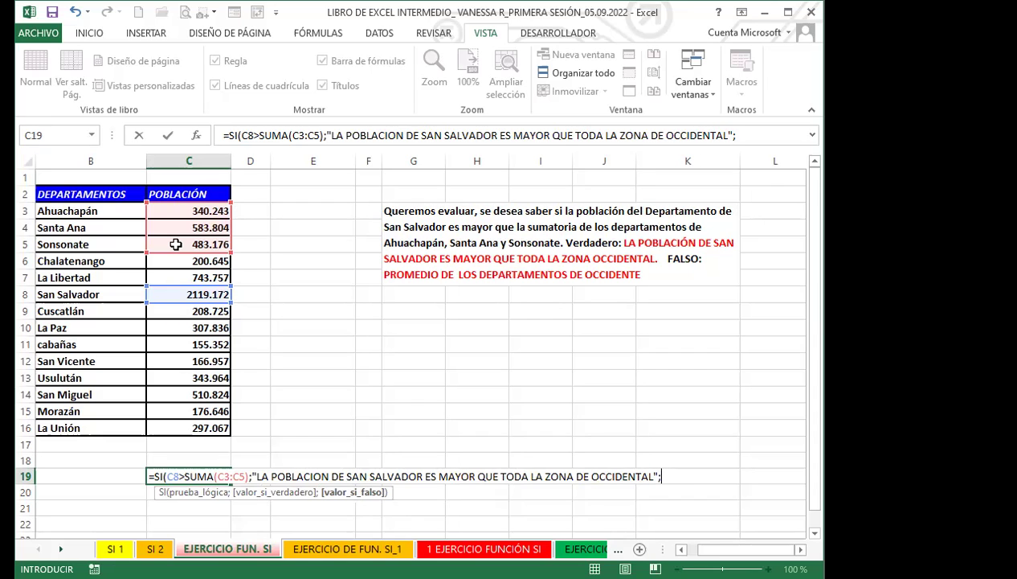
Use PROMEDIO(C3:C5) as the false value of the SI formula in C19 and complete the formula.
text(P)
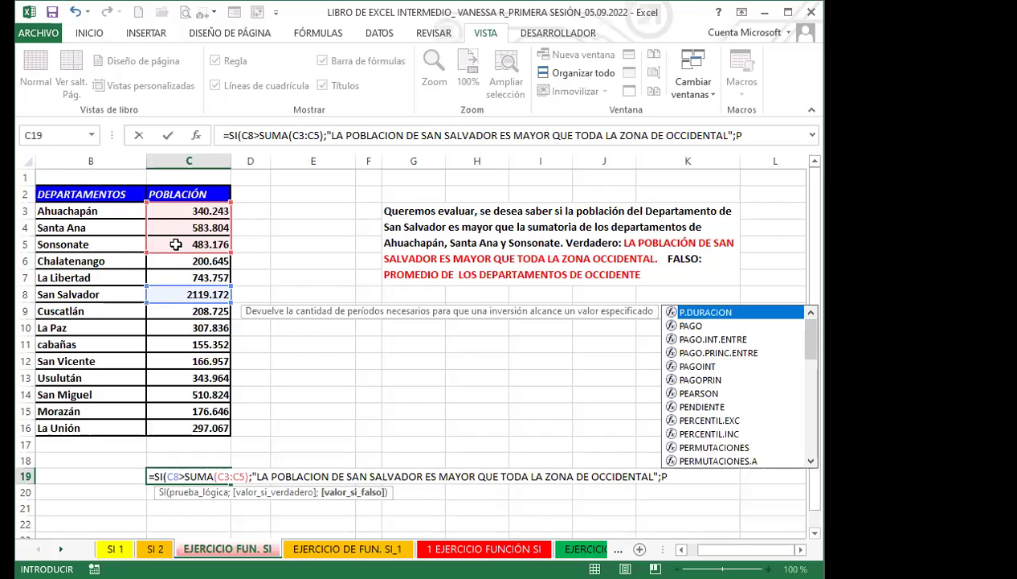
text(RO)
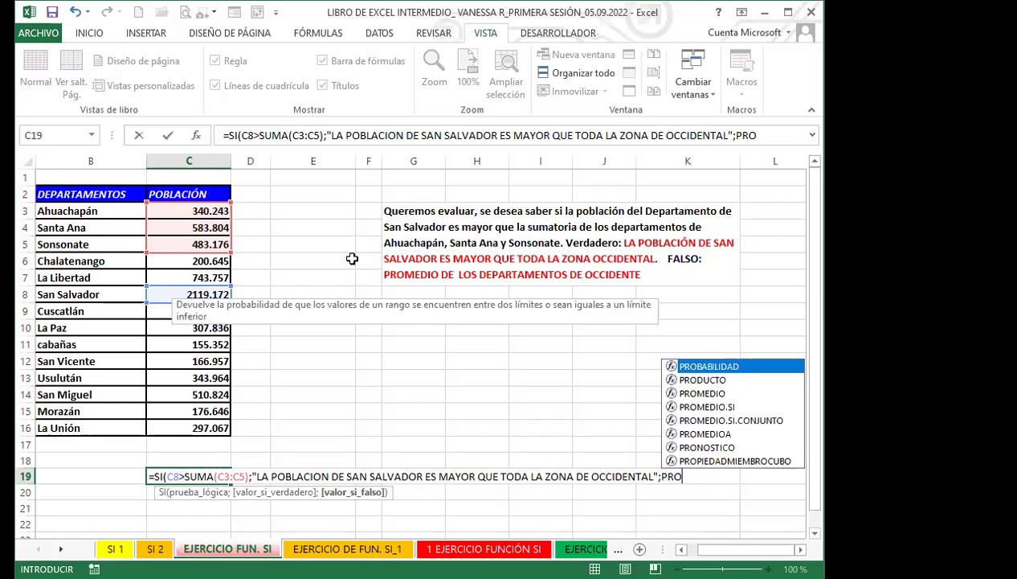
double_click(702, 393)
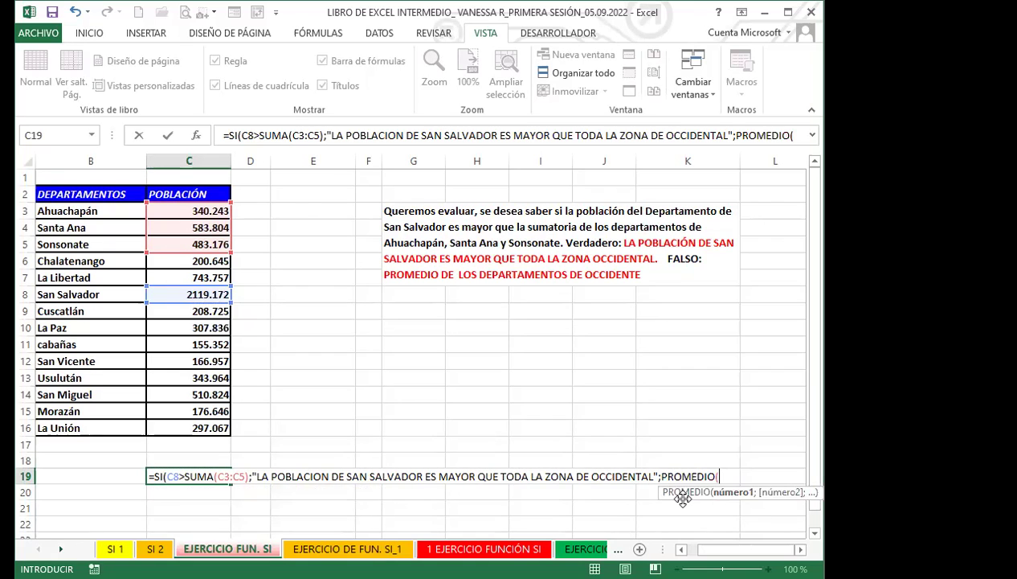
drag(185, 210, 190, 242)
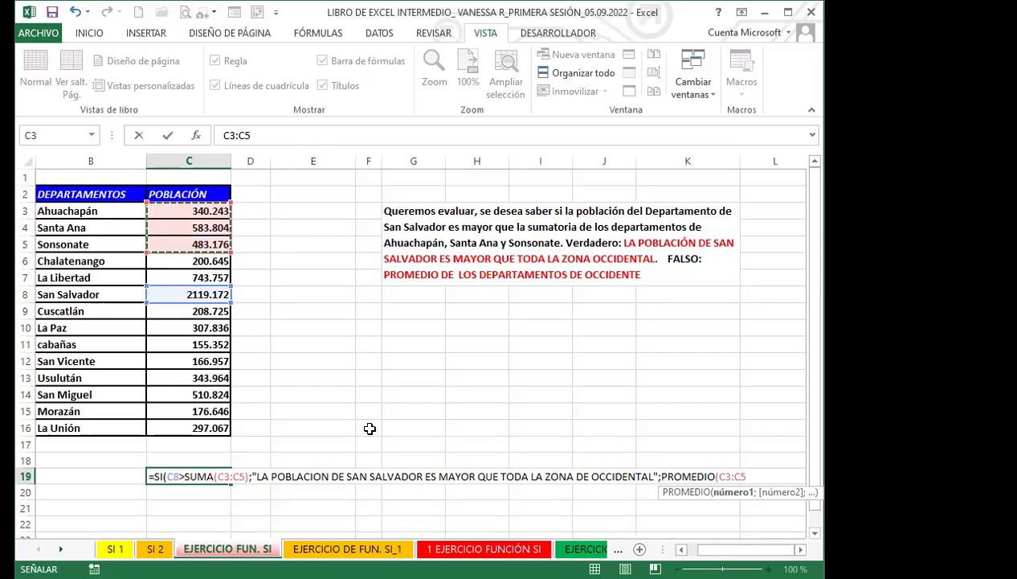
text())
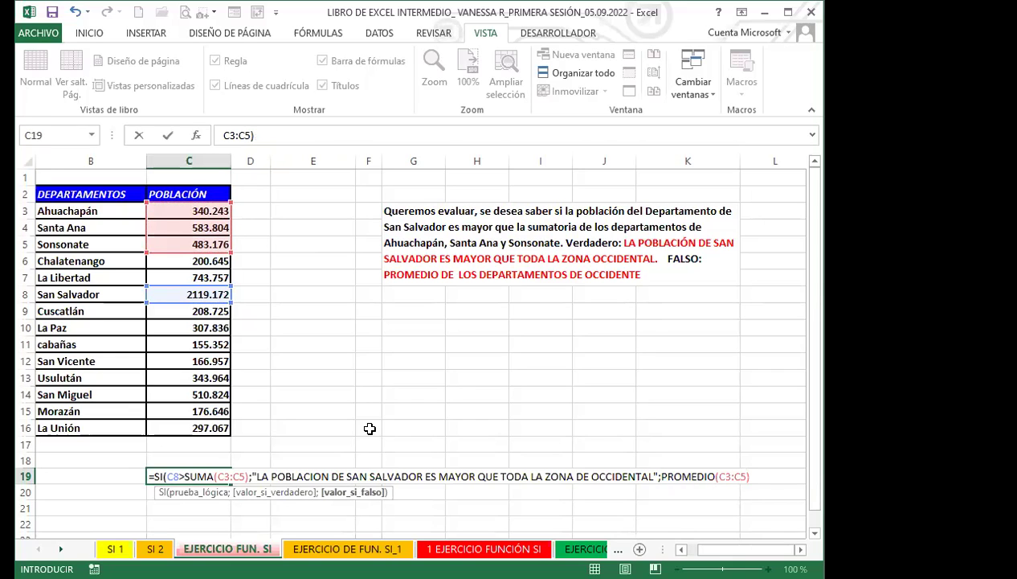
text())
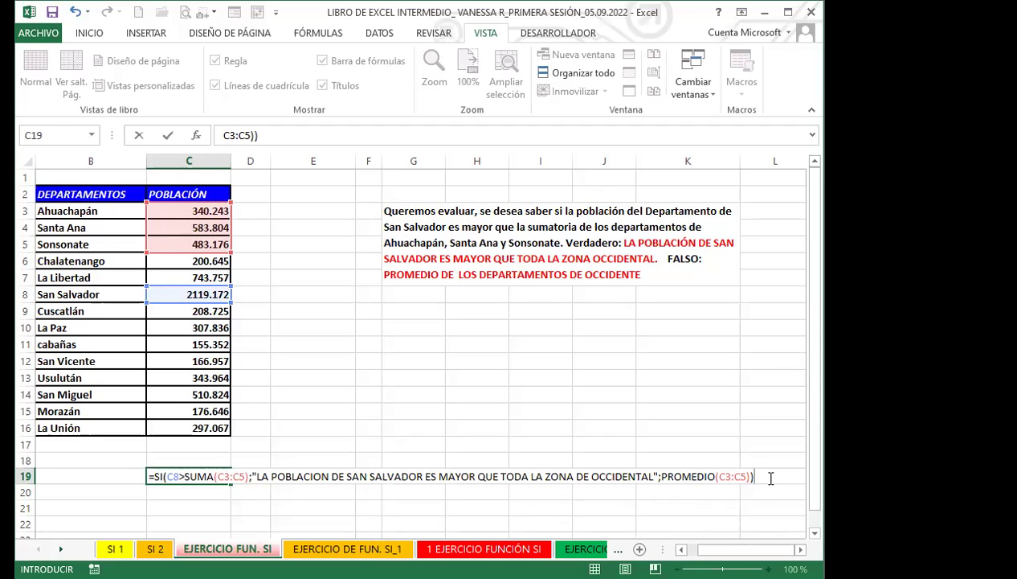
key(BackSpace)
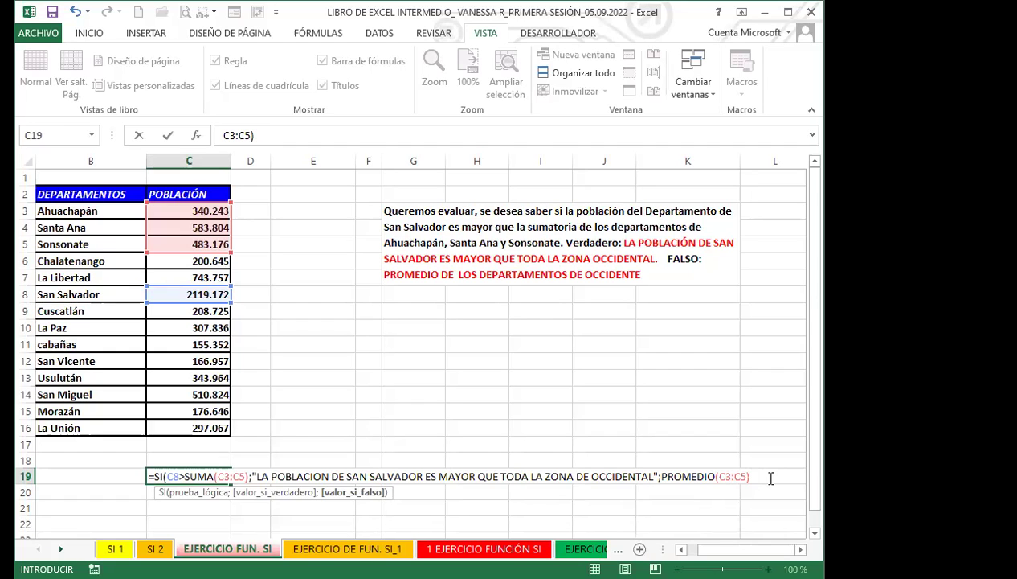
text())
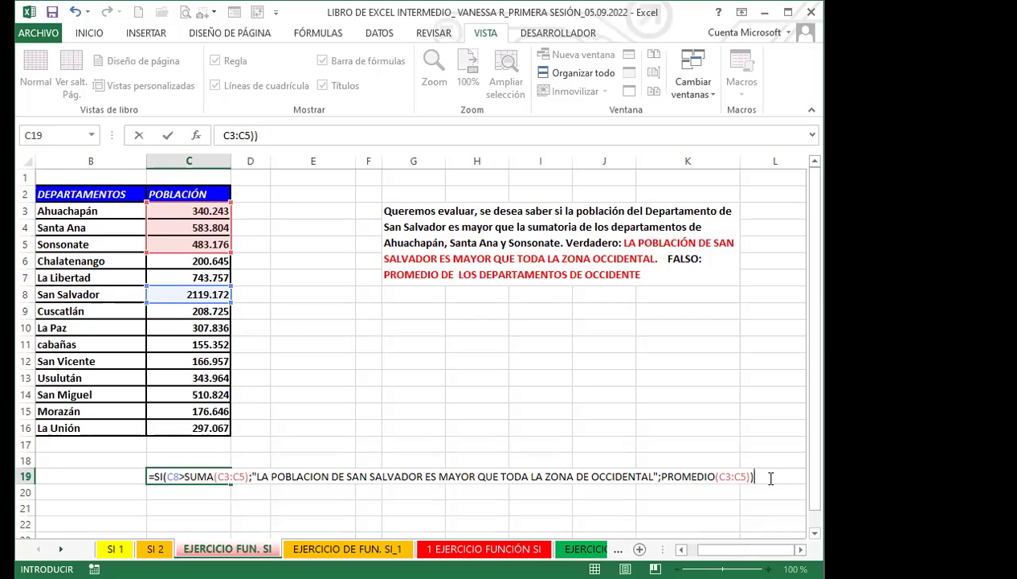
key(Return)
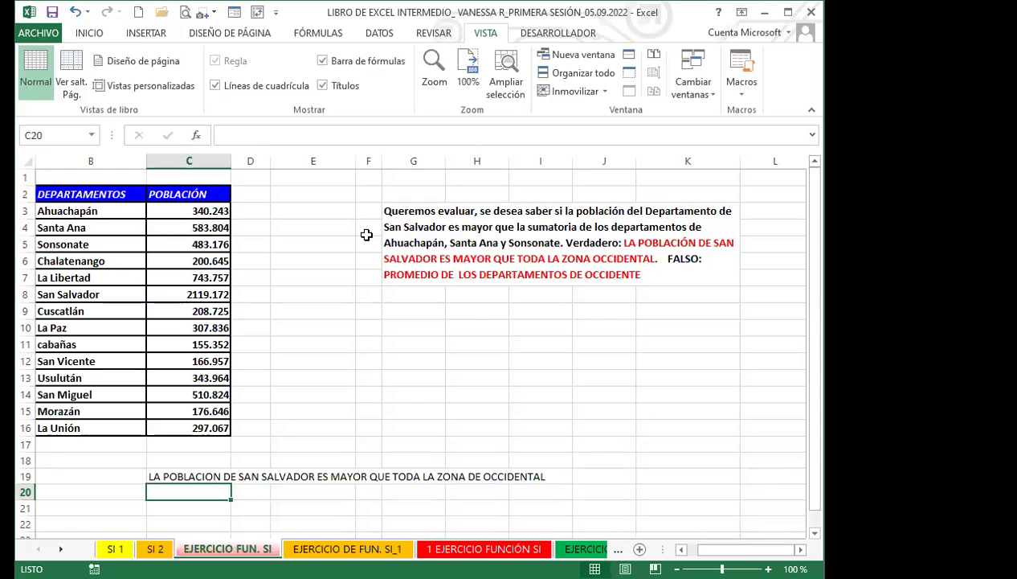
Sum the populations of Ahuachapán, Santa Ana and Sonsonate in cell E5 with =SUMA(C3:C5).
click(310, 244)
click(89, 32)
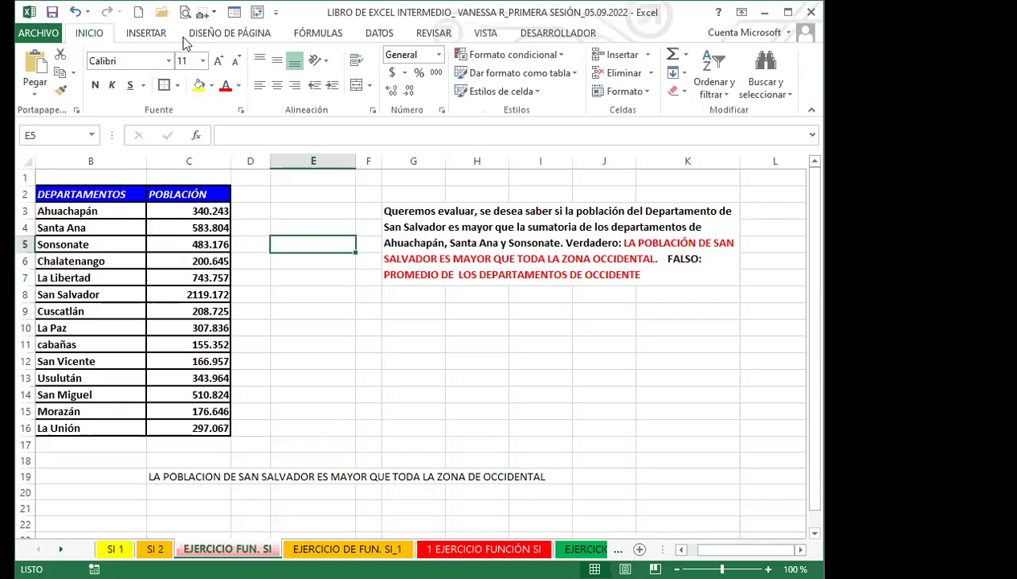
click(673, 54)
click(201, 244)
click(209, 217)
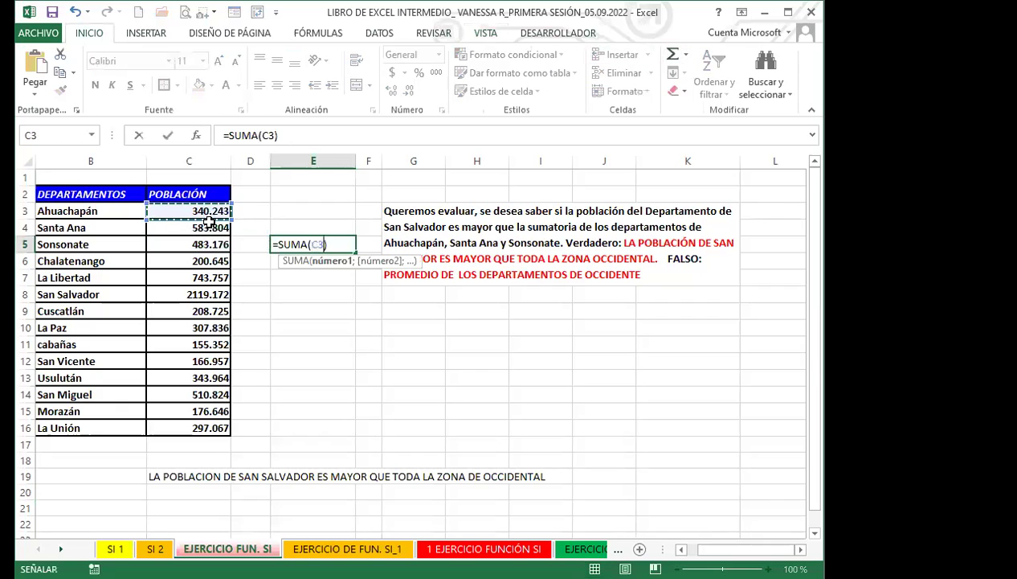
shift+click(209, 244)
key(ctrl+Return)
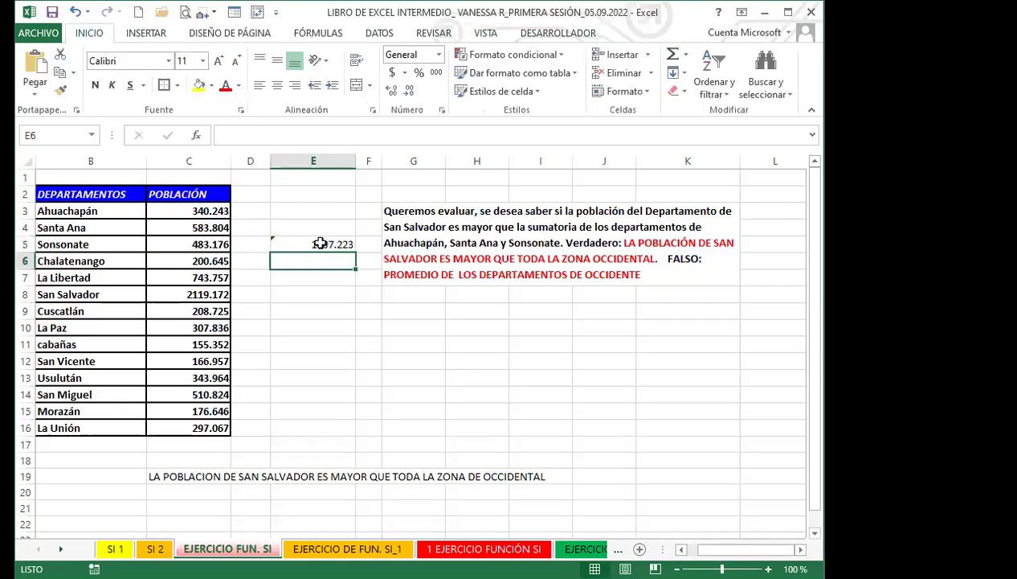
Move the sum from E5 to E8, beside San Salvador's population, and ignore its omitted adjacent cells error.
drag(307, 259, 296, 295)
click(310, 315)
click(275, 293)
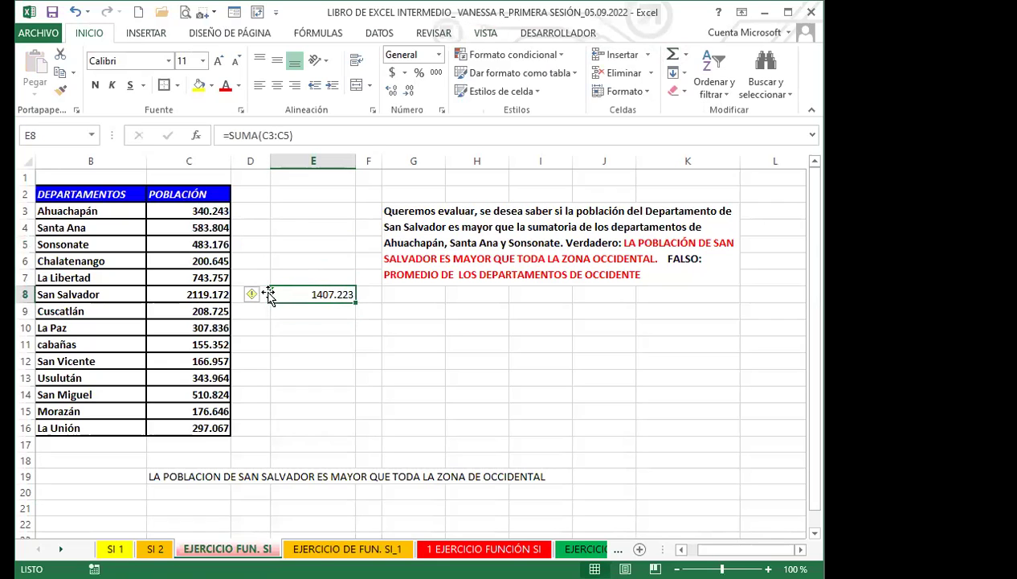
click(256, 295)
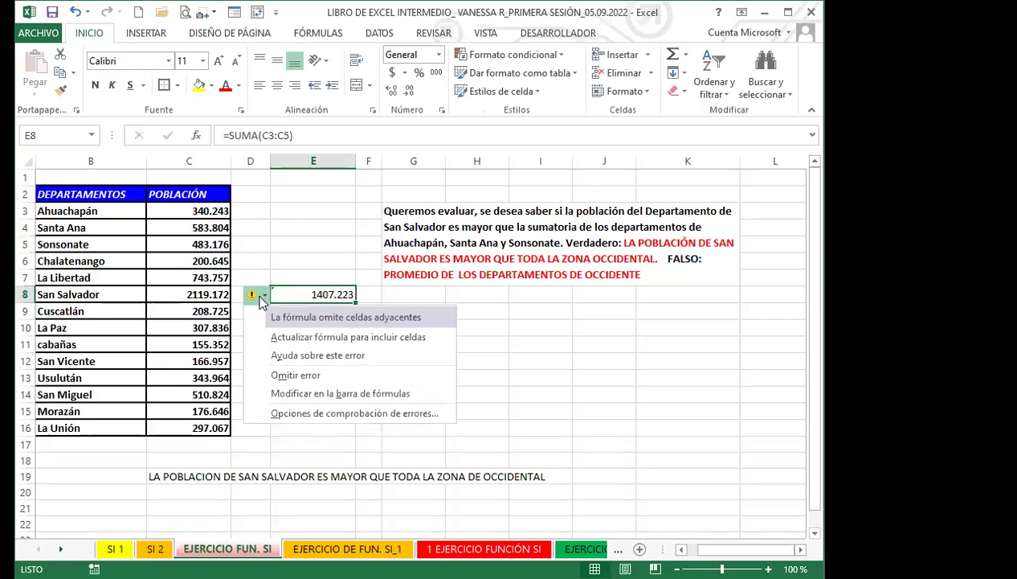
click(284, 375)
click(302, 328)
click(297, 303)
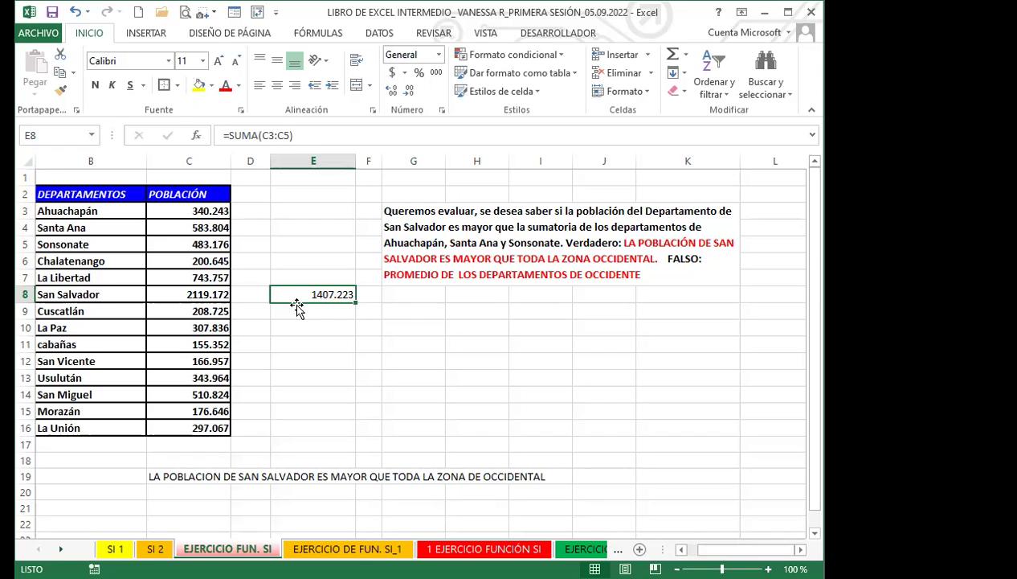
Switch to the EJERCICIO DE FUN. SI_1 sheet with the students' grades and select an empty cell.
key(ctrl+Page_Down)
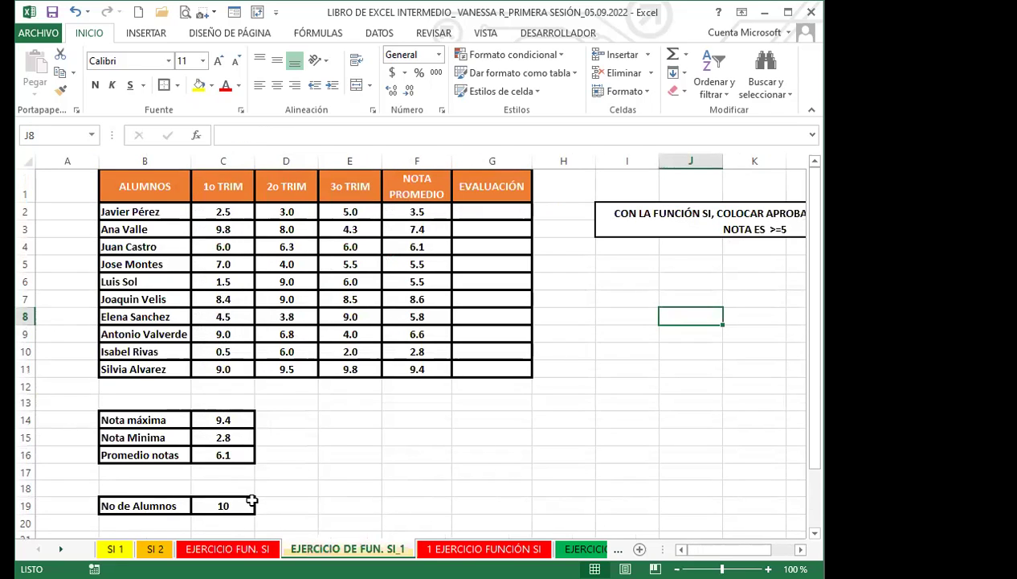
click(679, 399)
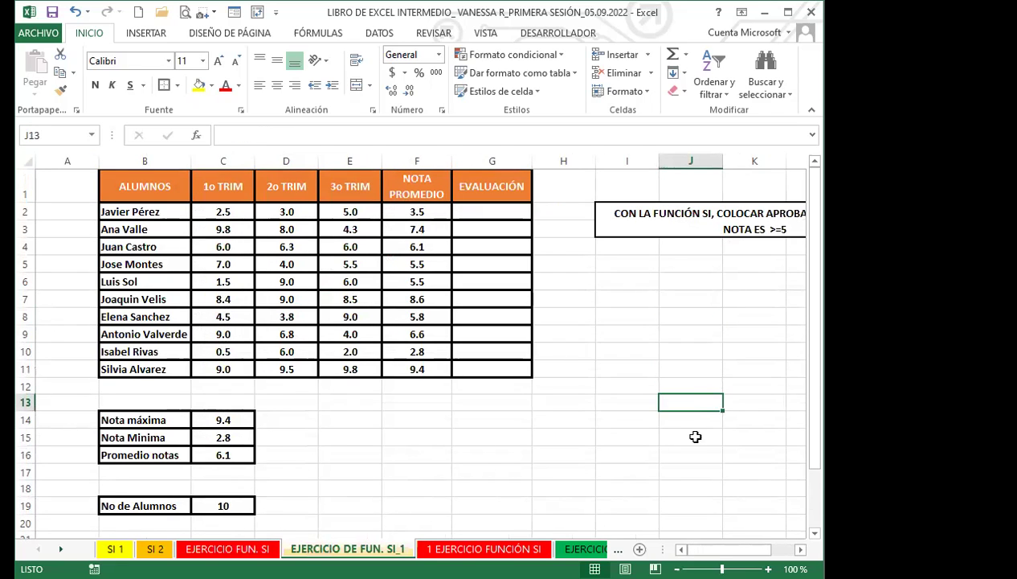
Start an SI formula in G2 of the EVALUACIÓN column with the logical test F2>=5.
scroll(729, 493, right, 3)
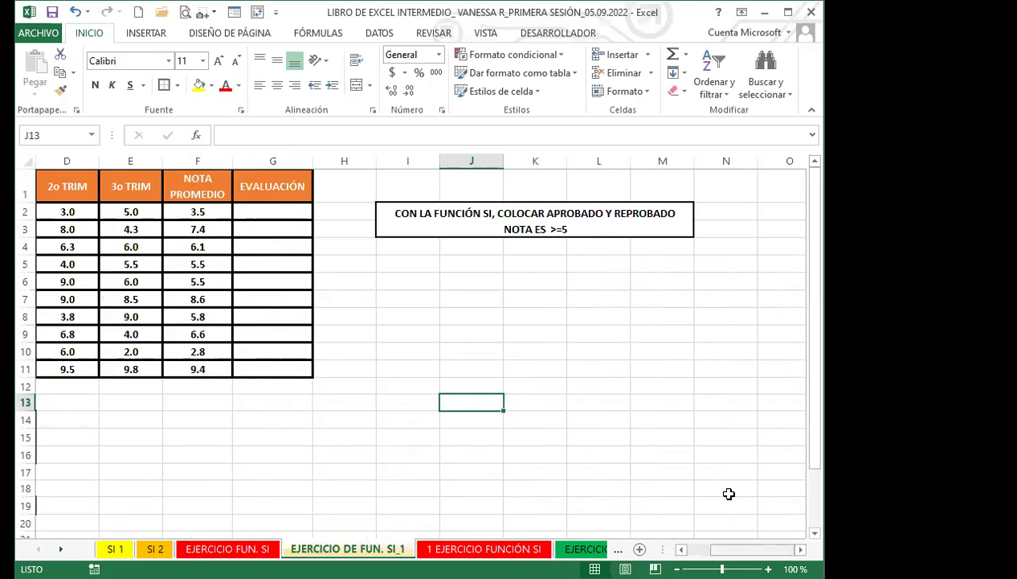
scroll(729, 493, left, 3)
click(481, 454)
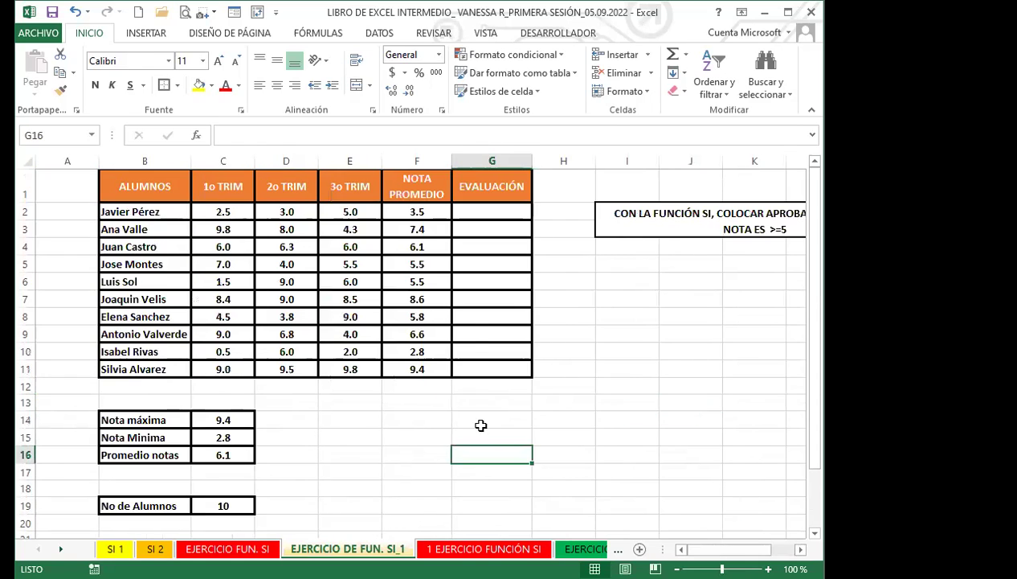
click(484, 210)
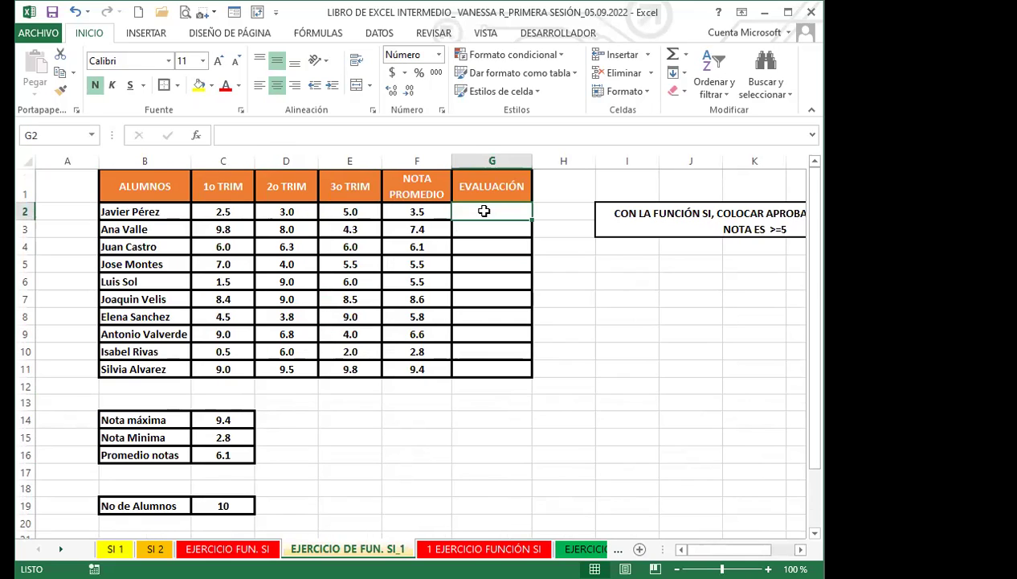
click(421, 210)
click(481, 210)
text(=)
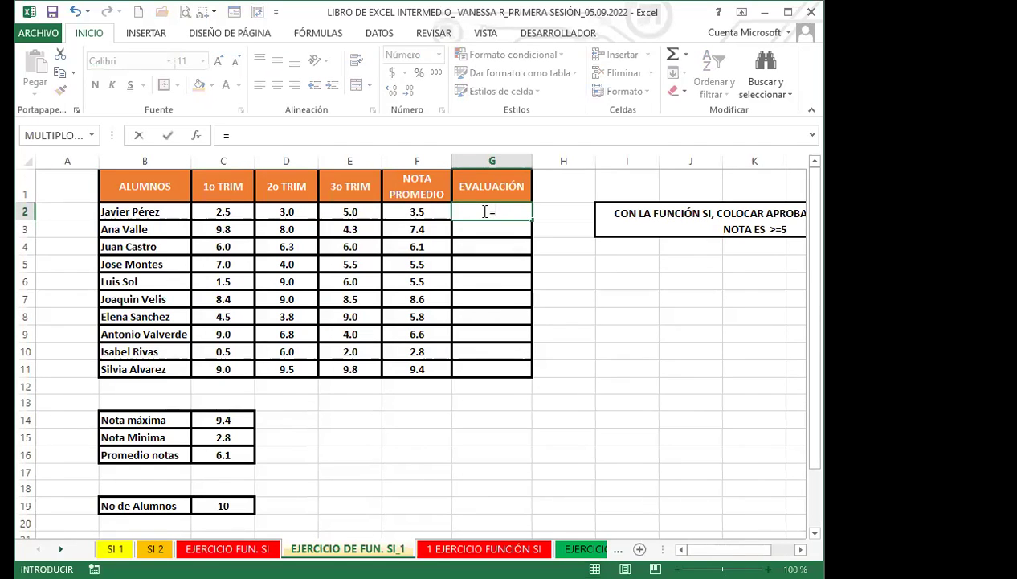
text(si)
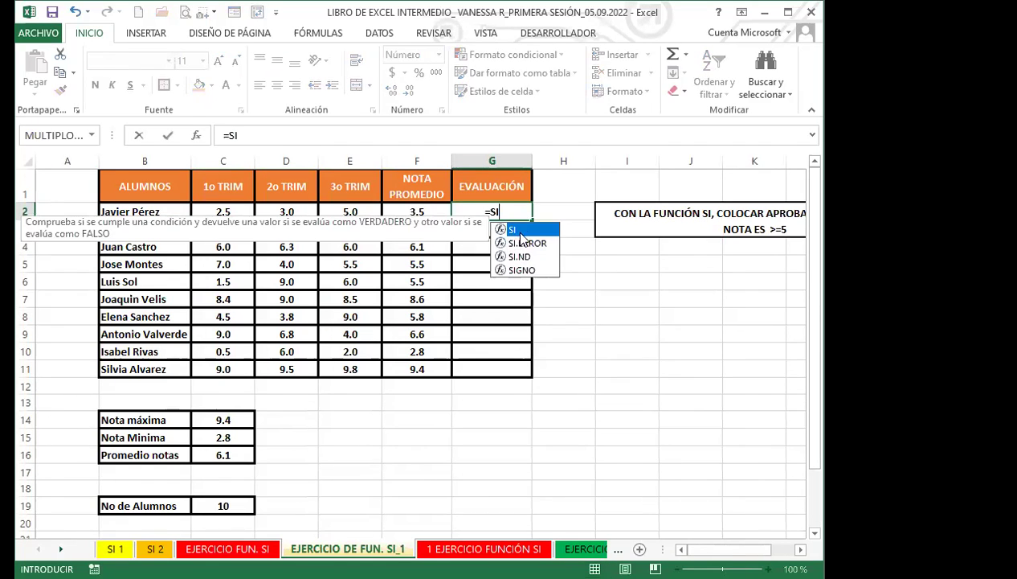
double_click(526, 226)
click(416, 211)
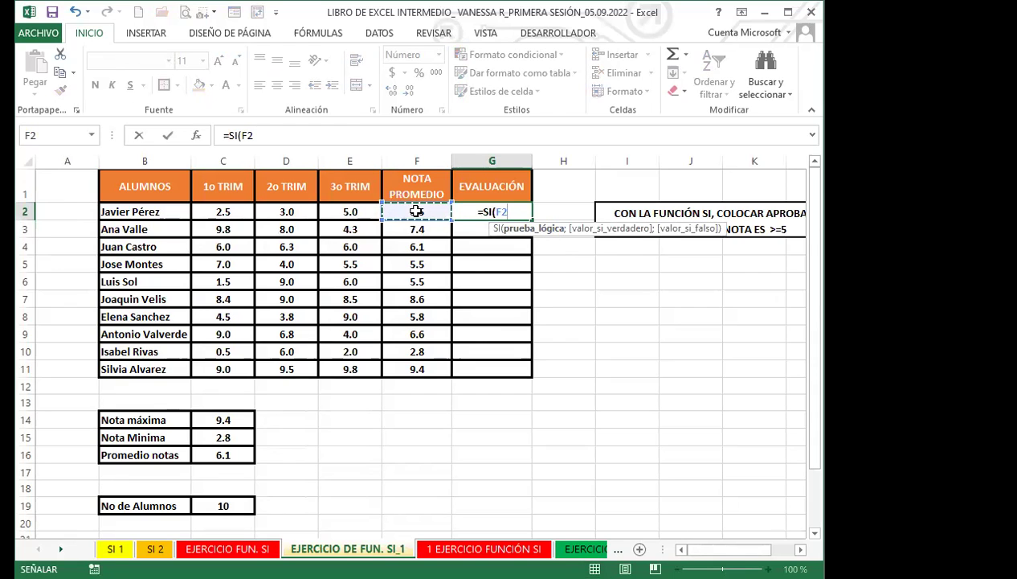
text(>=5)
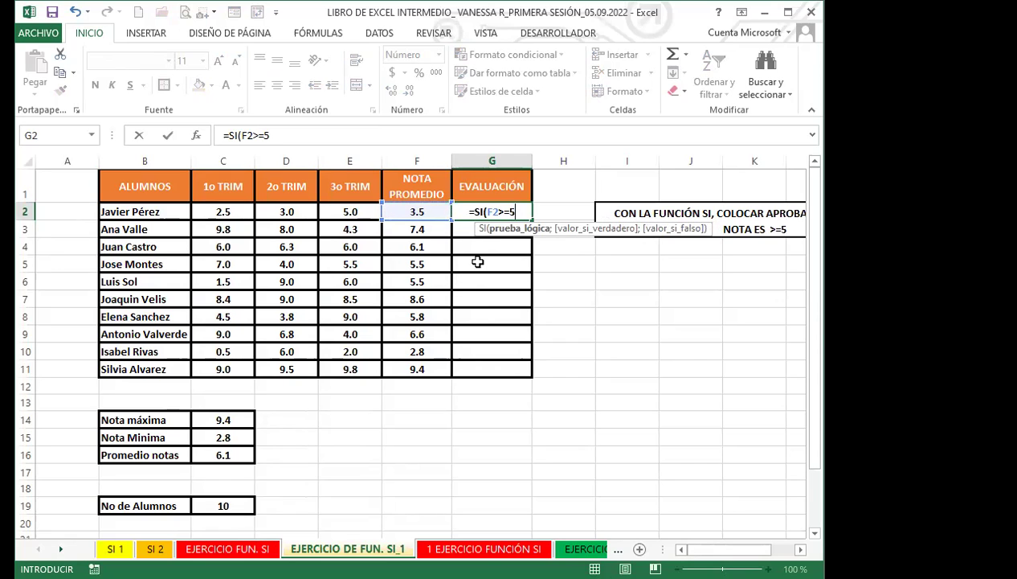
Complete the SI formula in G2 with "APROBADO" as the true value and "REPROBADO" as the false value.
text(;")
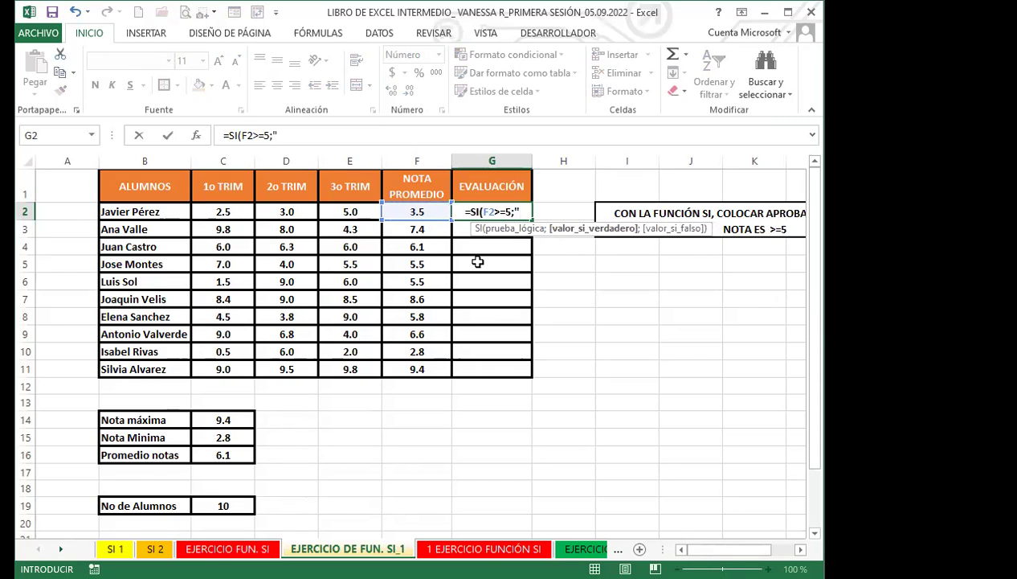
text(APROBADO")
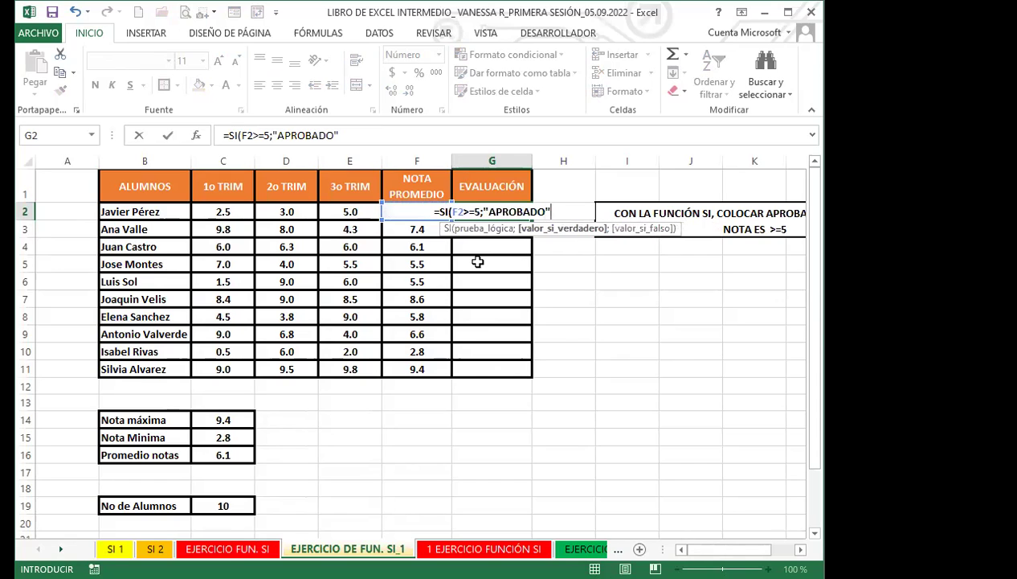
text(;)
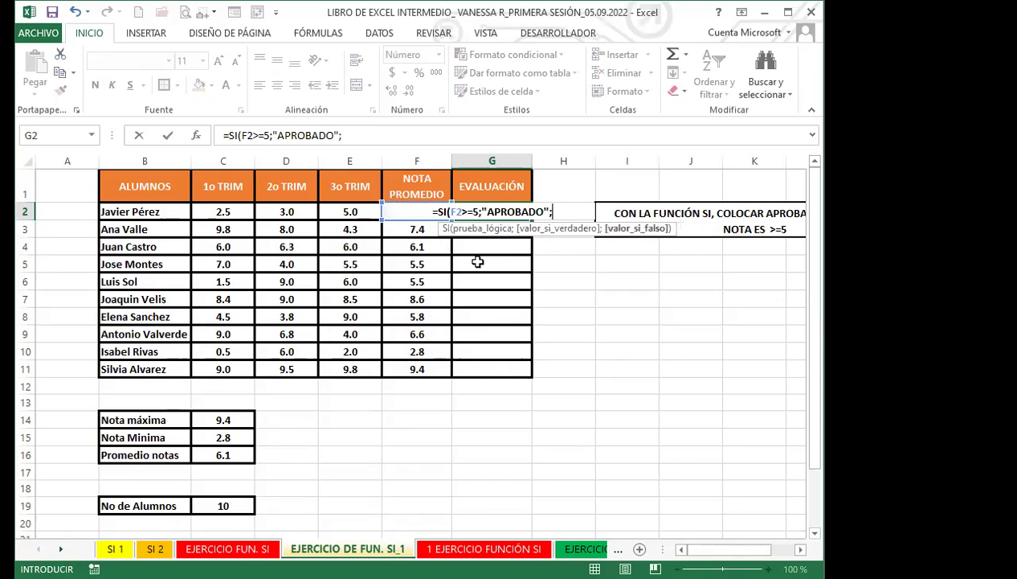
text("REPROBADO)
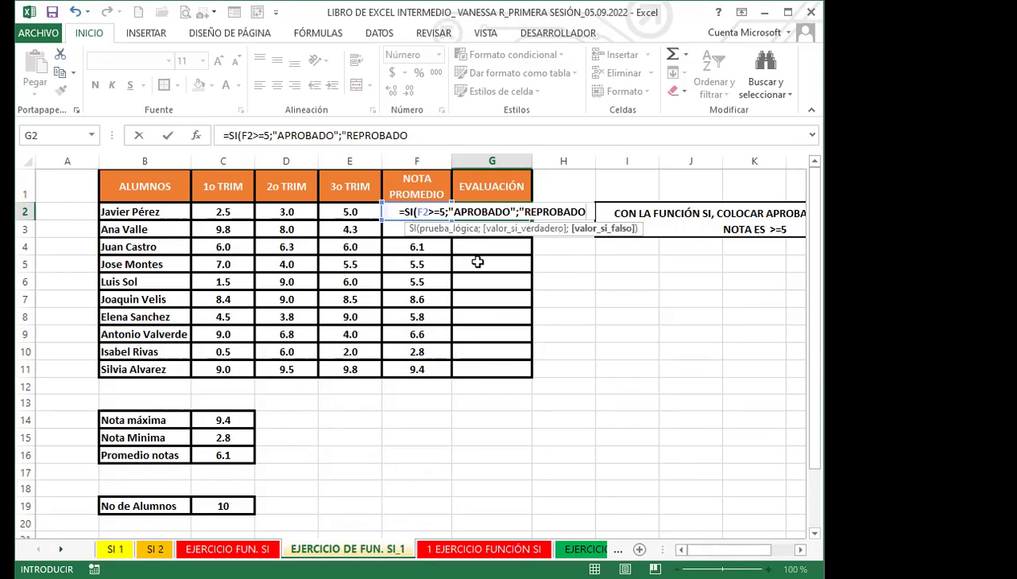
text(")
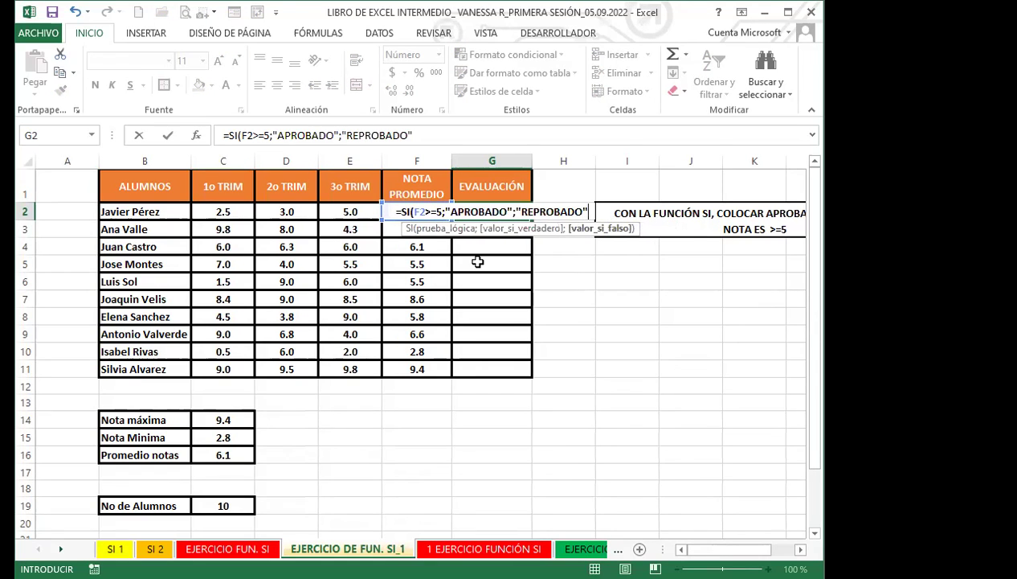
key(Return)
Fill the evaluation formula from G2 down to G11 and clear the copies in G3:G11 again.
click(462, 210)
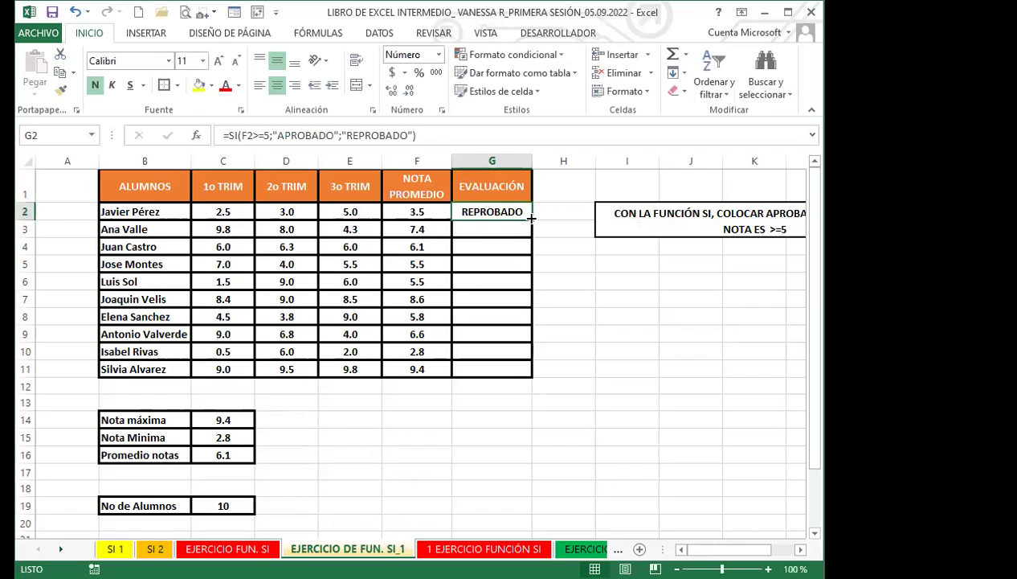
double_click(531, 218)
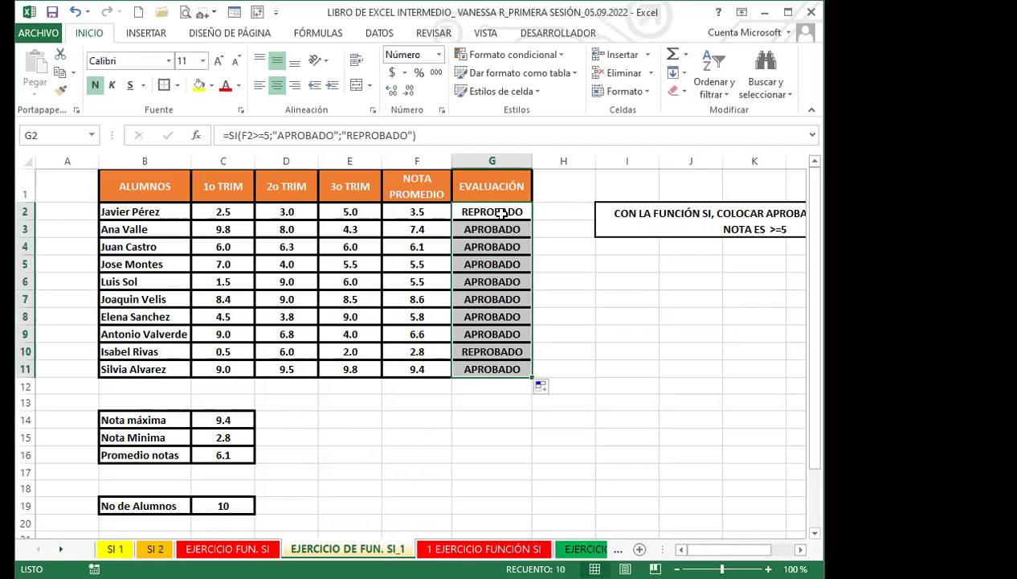
click(497, 210)
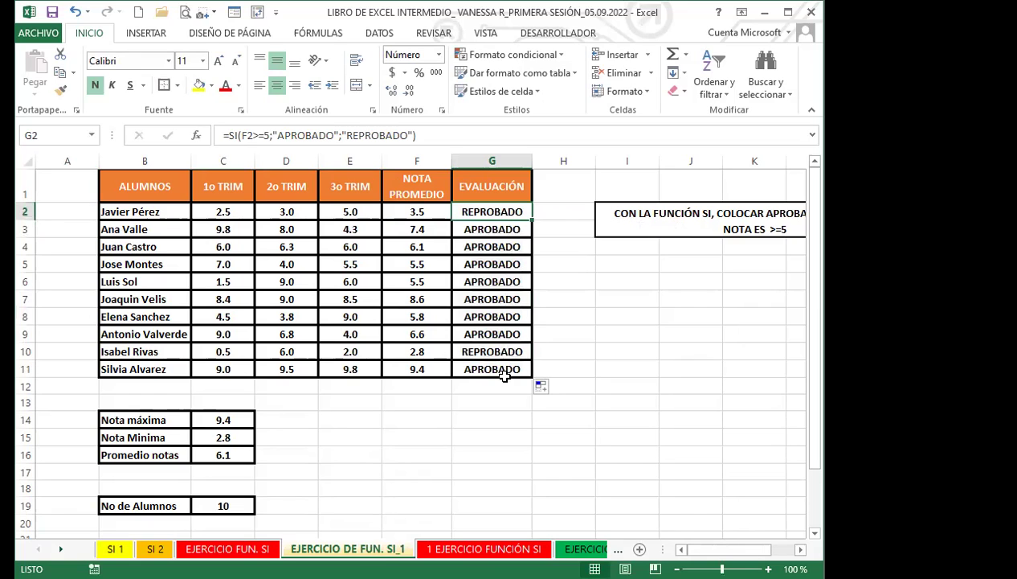
drag(493, 229, 506, 366)
key(Delete)
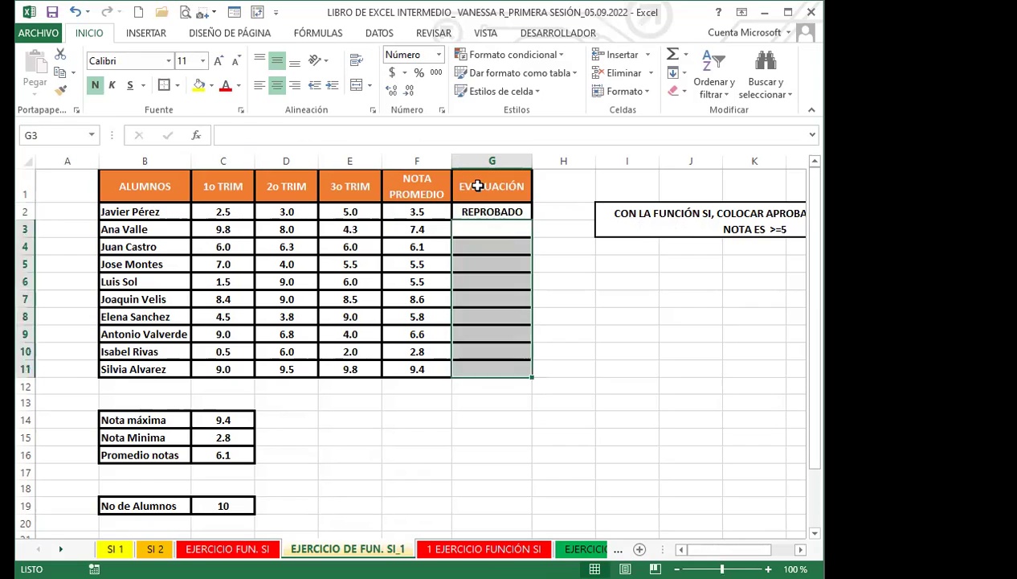
Copy the PROMEDIO formula in F2 down the NOTA PROMEDIO column to F11.
click(475, 184)
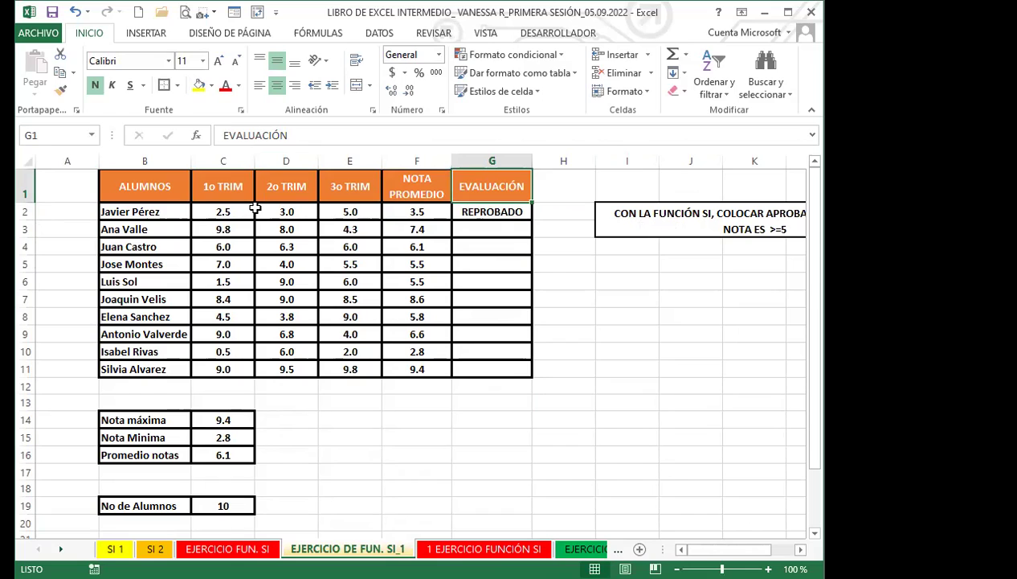
click(471, 211)
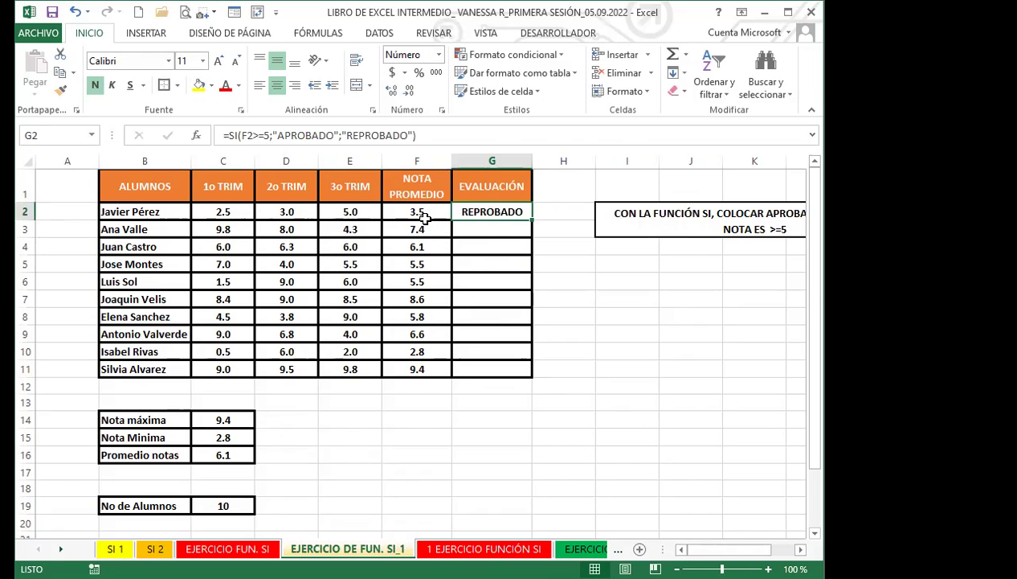
drag(222, 213, 422, 361)
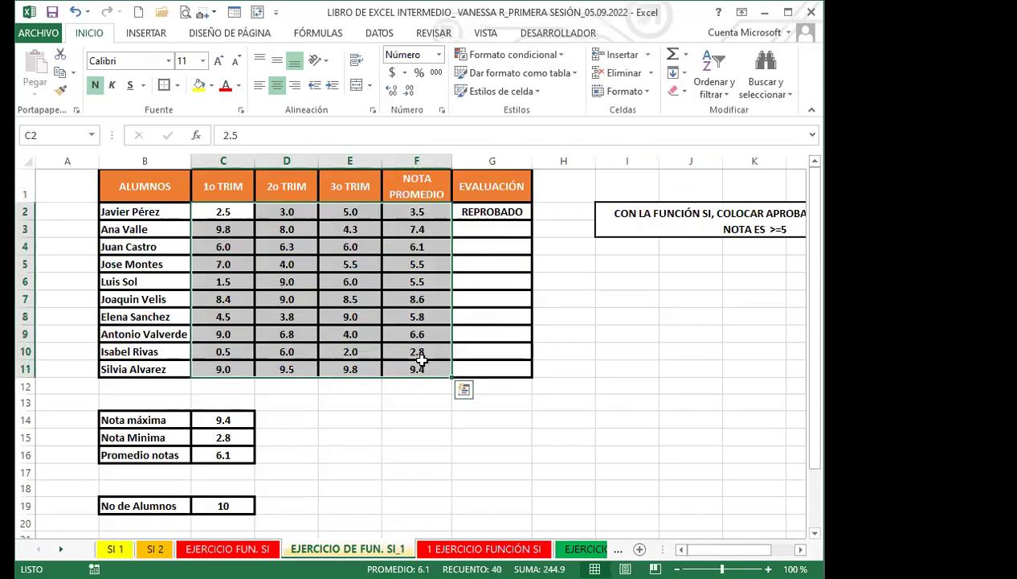
click(415, 211)
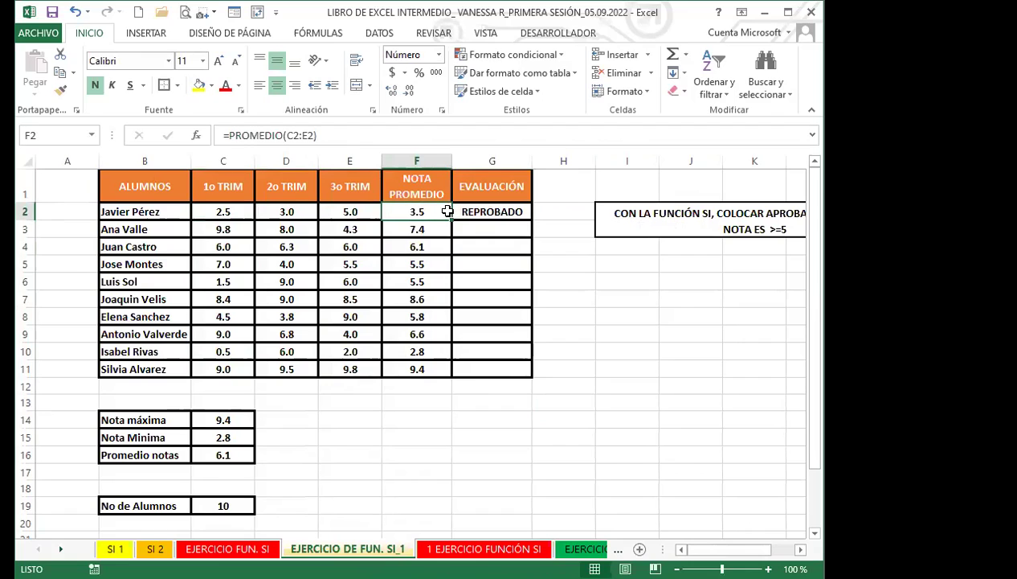
drag(450, 217, 452, 371)
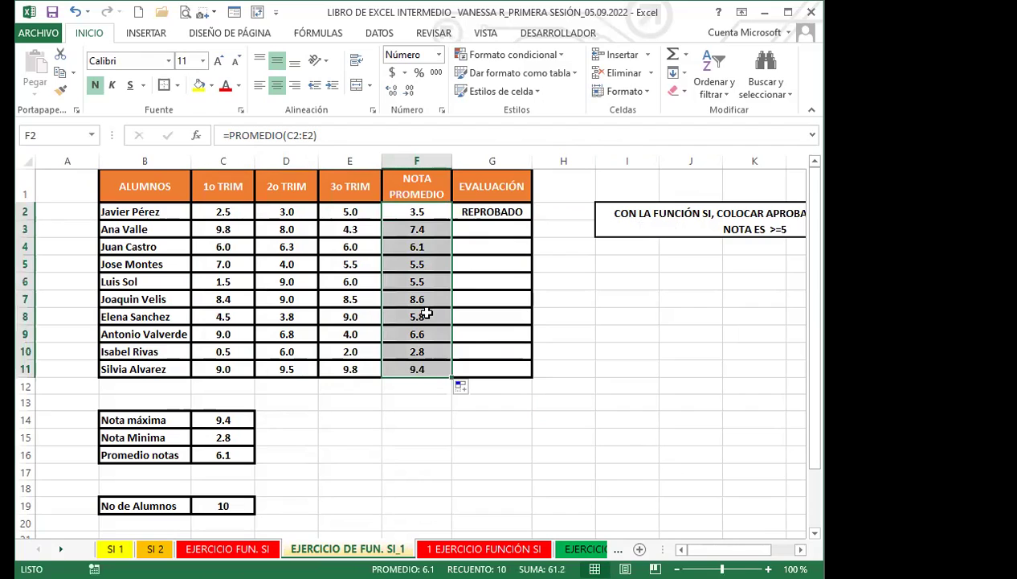
Fill the SI formula from G2 down the EVALUACIÓN column to G11.
click(498, 210)
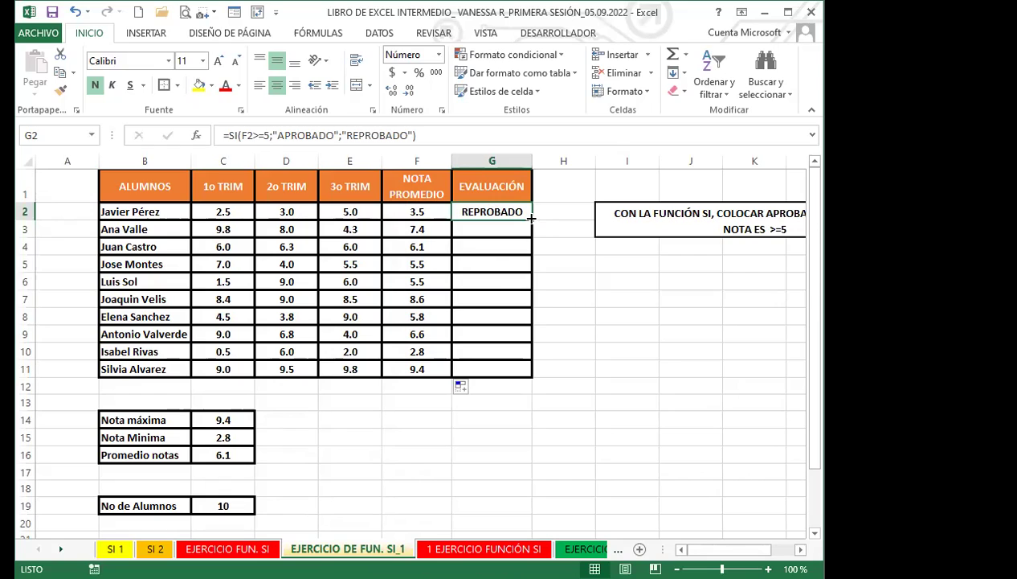
double_click(534, 219)
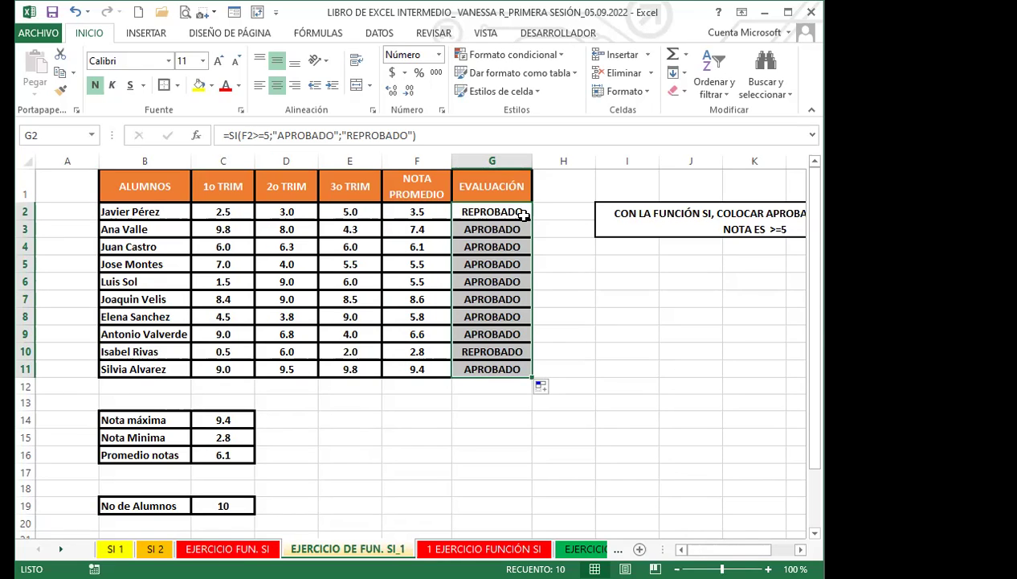
click(493, 210)
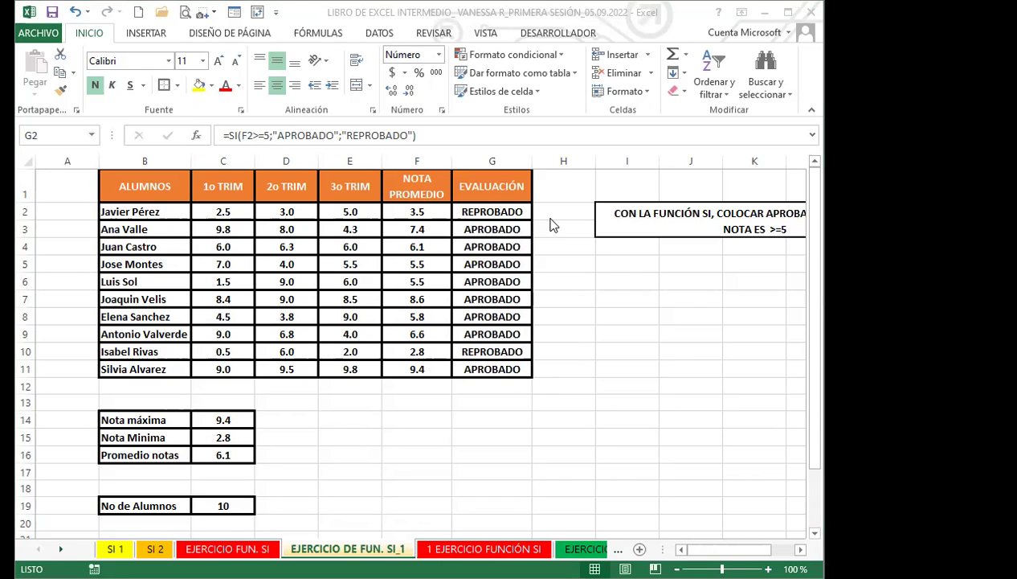
Examine the SI formulas in G2 and G3 and the average formula in F2, leaving them as they are.
click(480, 208)
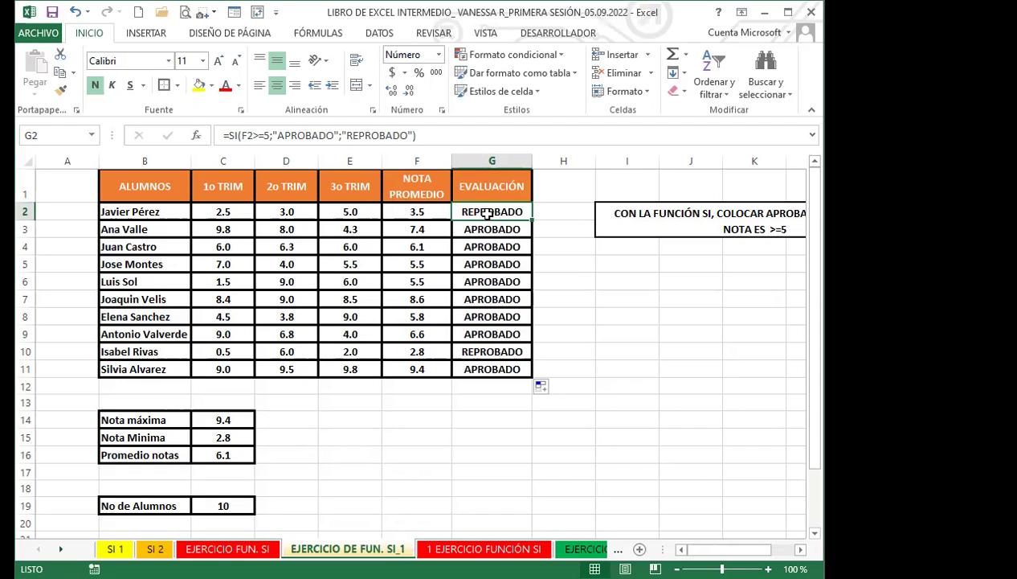
drag(476, 229, 481, 212)
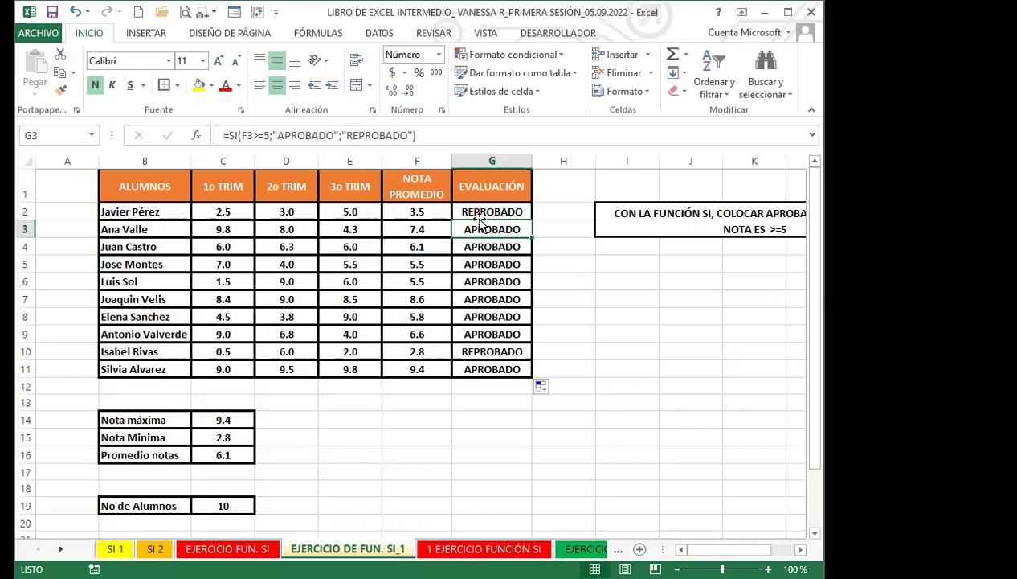
click(480, 210)
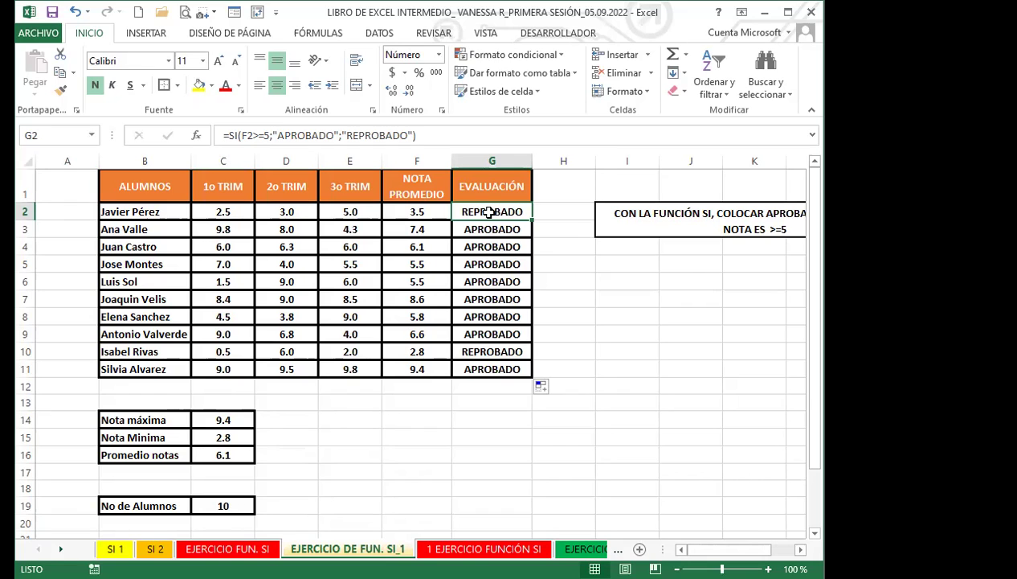
click(420, 210)
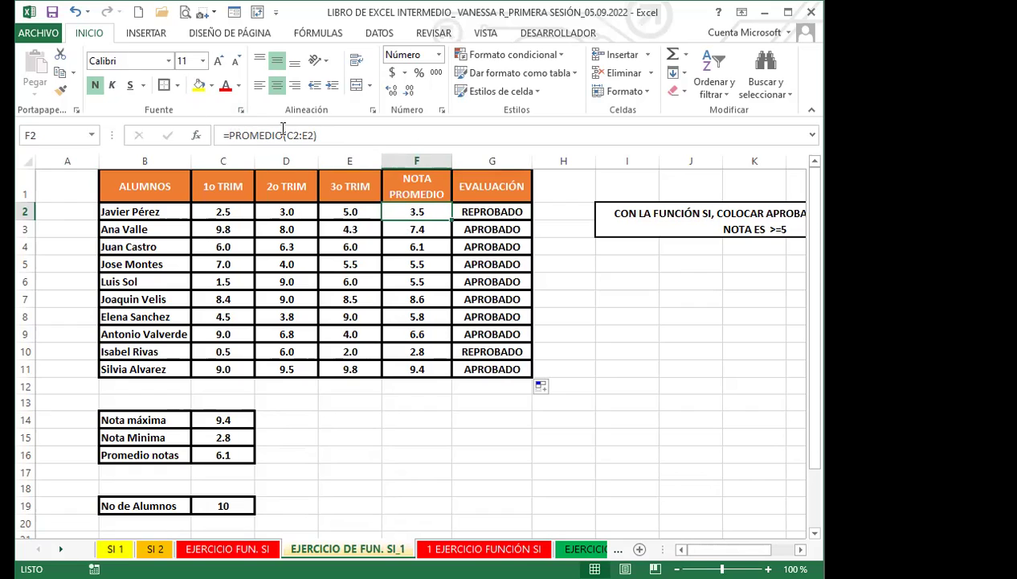
click(486, 212)
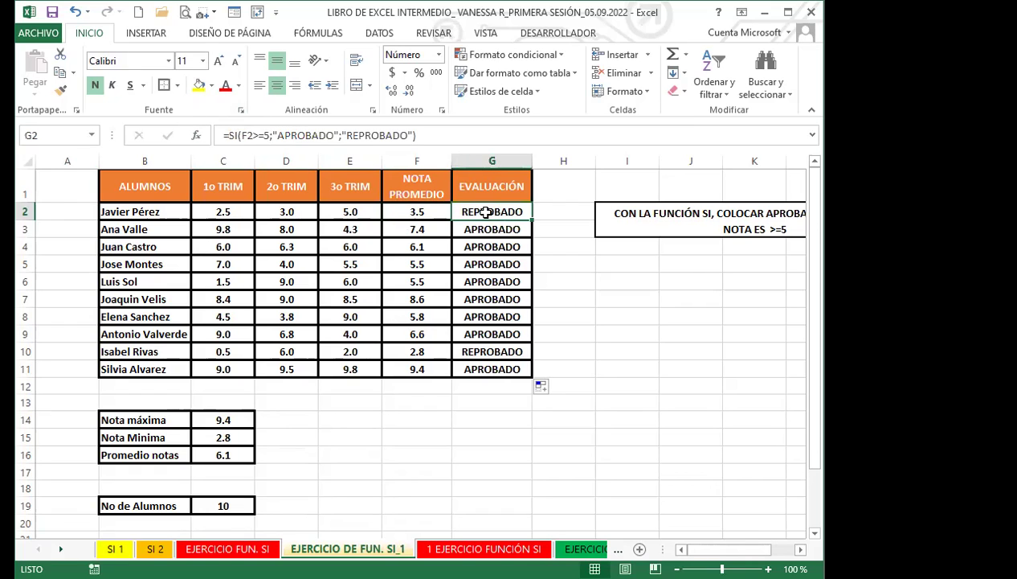
double_click(486, 211)
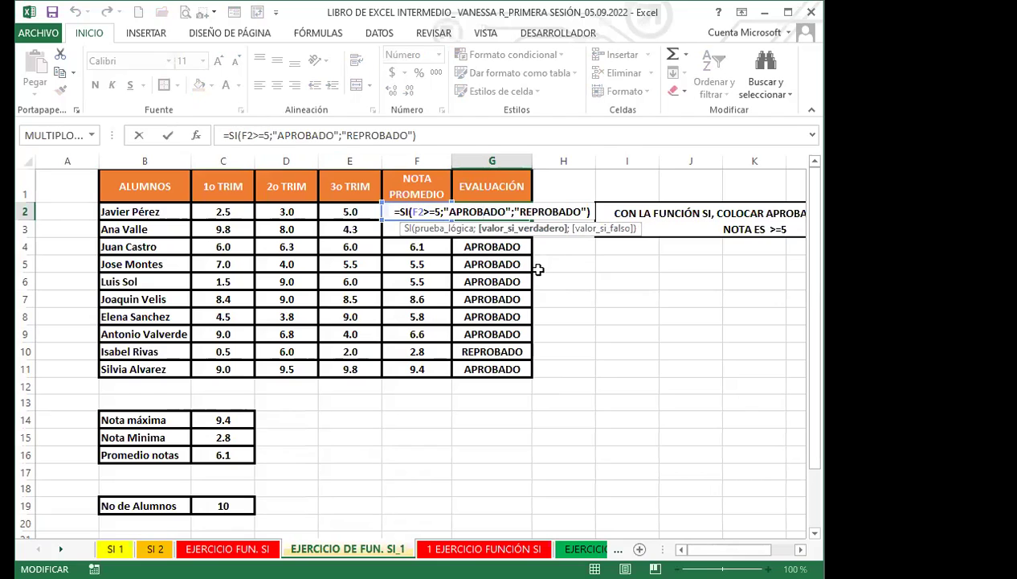
key(ctrl+Return)
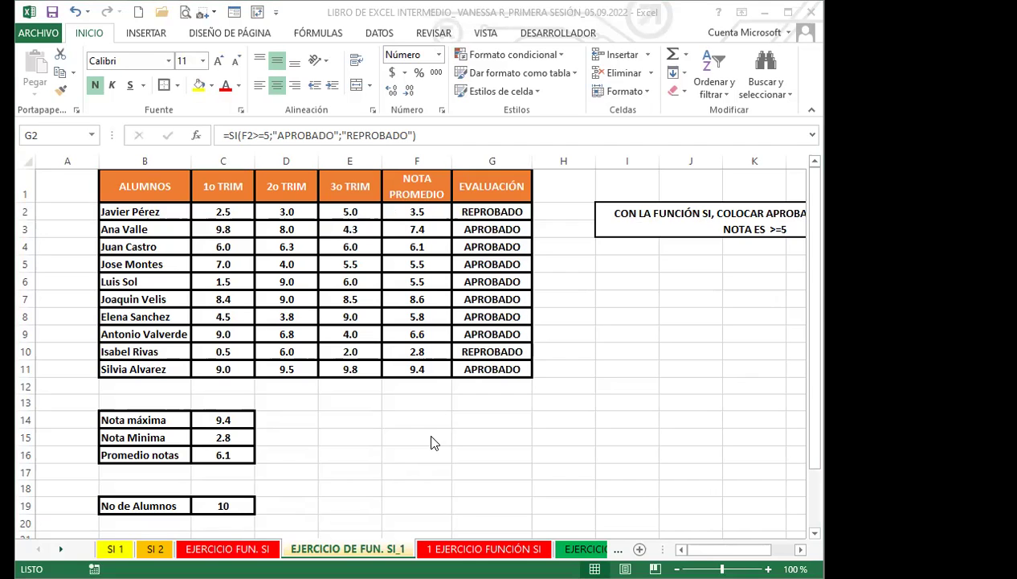
Switch to the 1 EJERCICIO FUNCIÓN SI sheet and select the result cell beside ESTADO DE ECONOMIA BANCO.
key(ctrl+Page_Down)
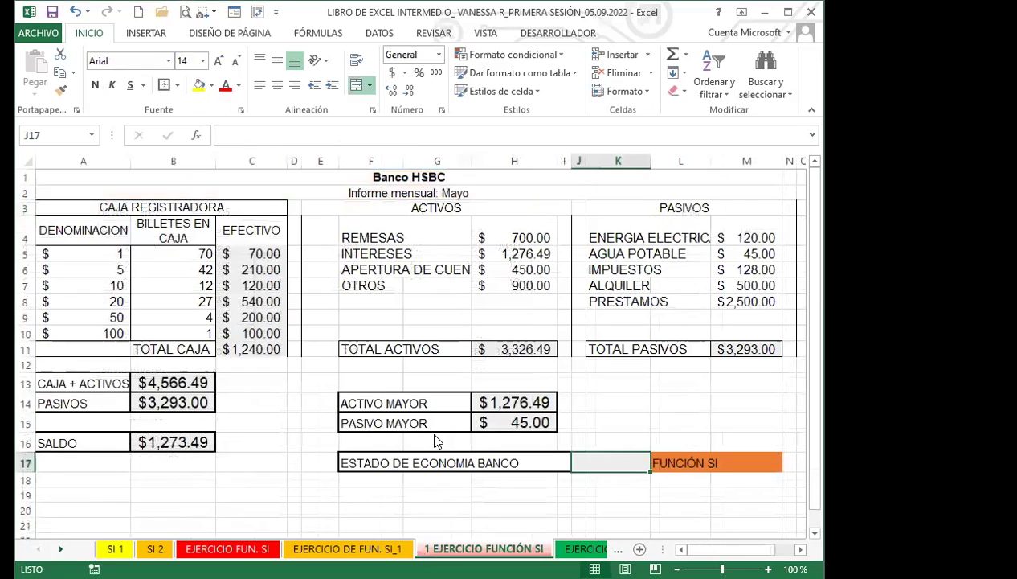
click(652, 478)
click(604, 464)
click(754, 463)
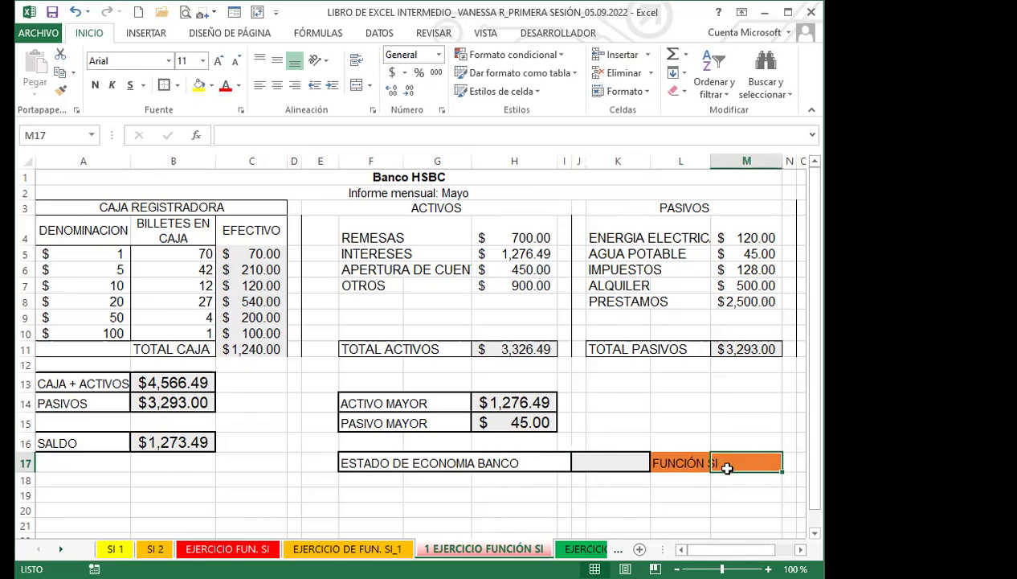
click(608, 462)
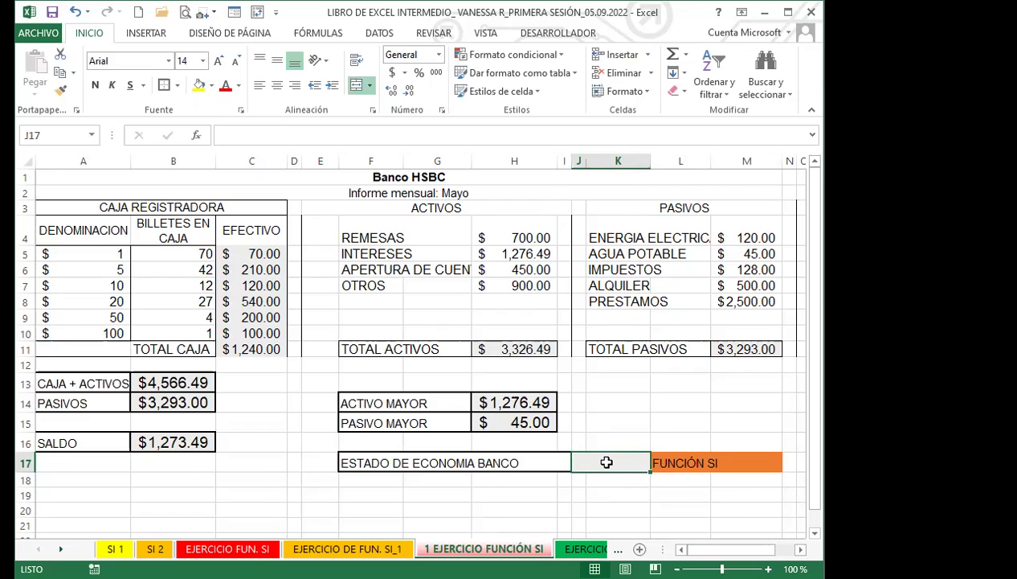
Enter =SI(B13>B14;"POSITIVO") in J17 to compare CAJA + ACTIVOS with PASIVOS.
text(=)
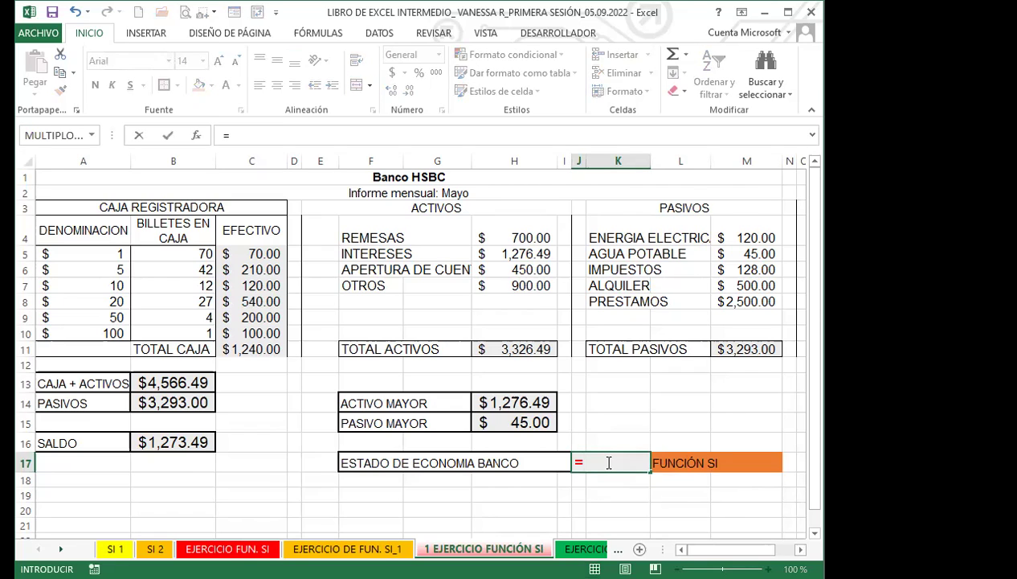
text(SI)
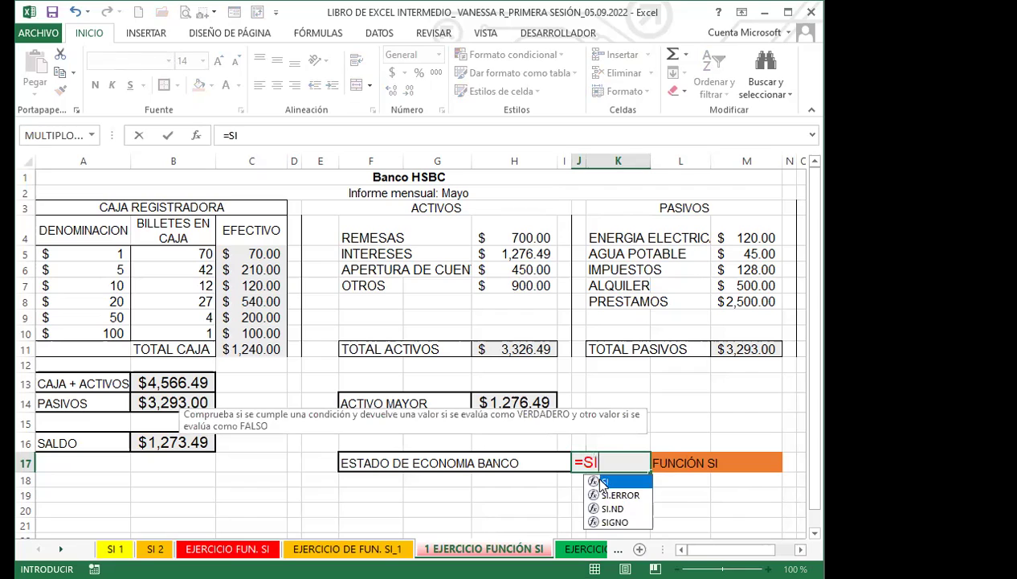
double_click(605, 482)
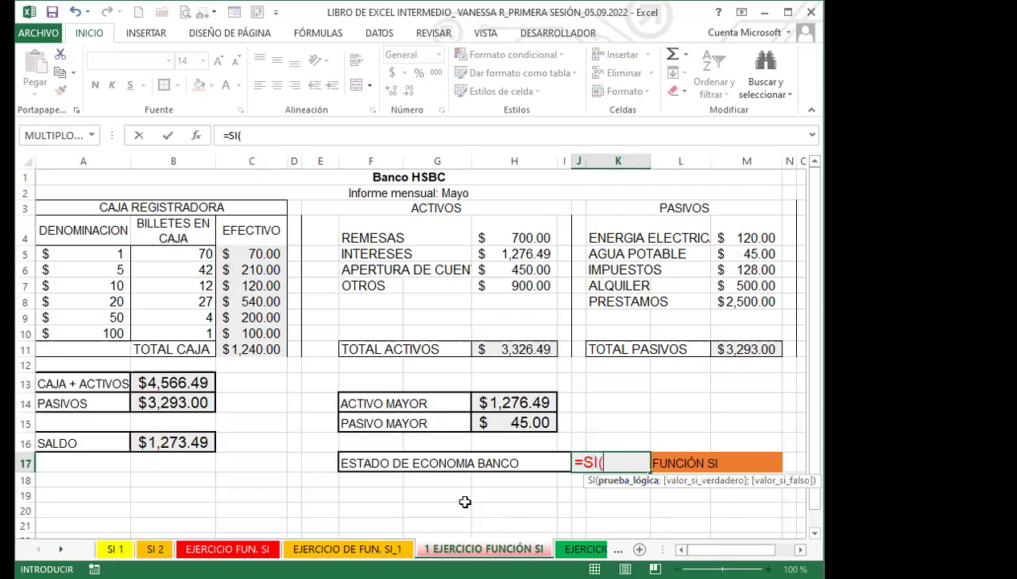
click(175, 383)
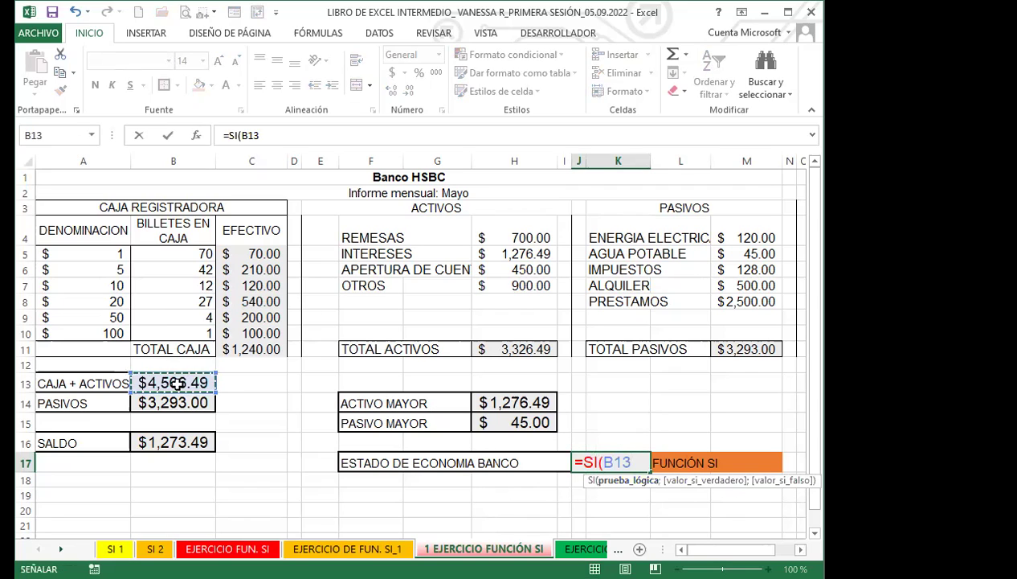
text(>)
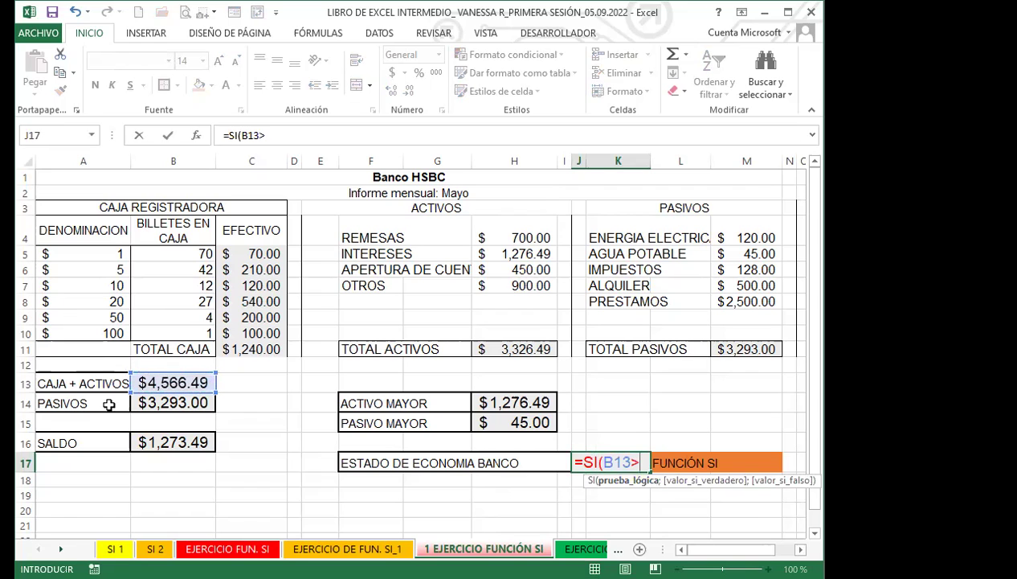
click(142, 401)
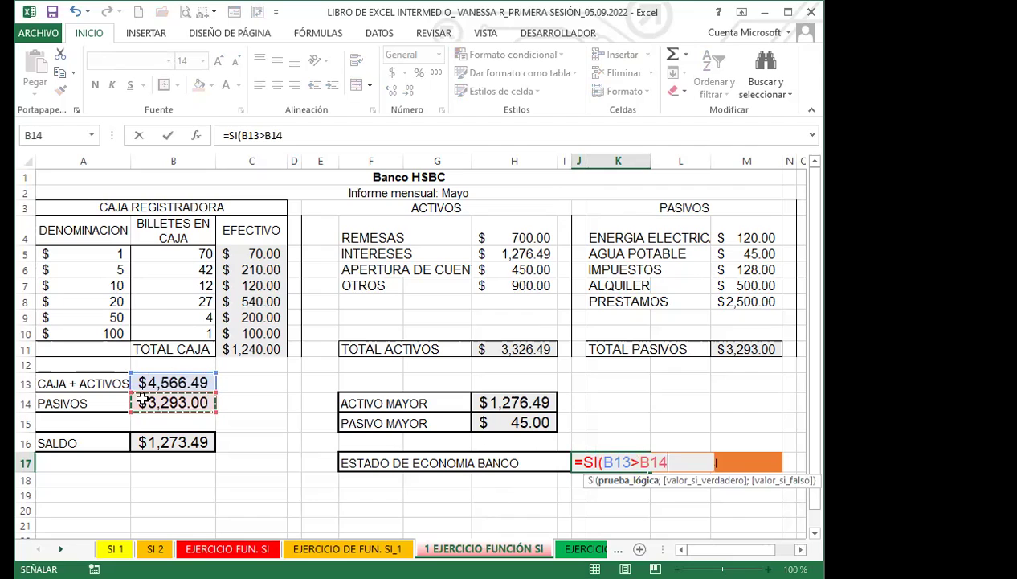
text(;")
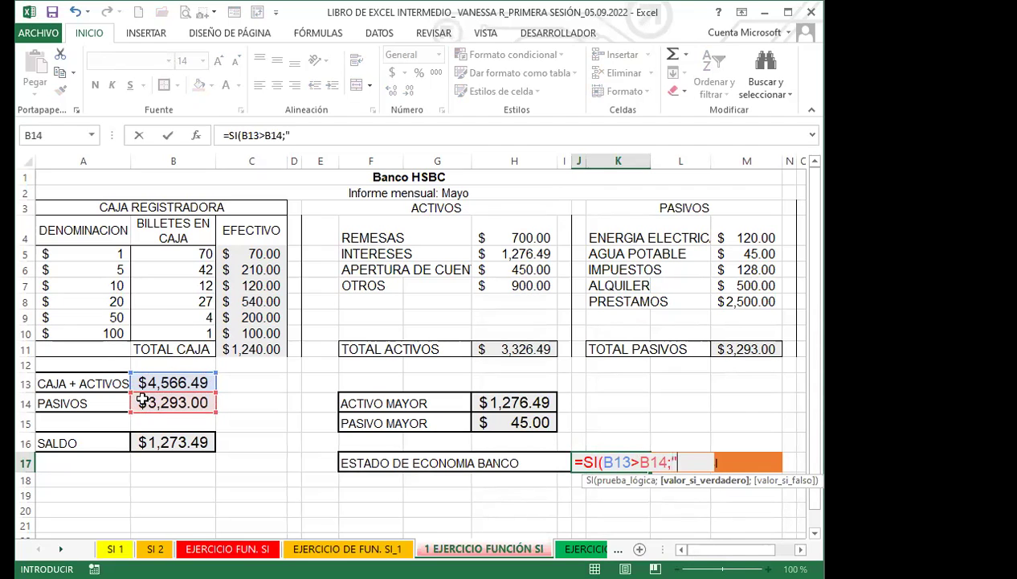
text(POSITIVO)
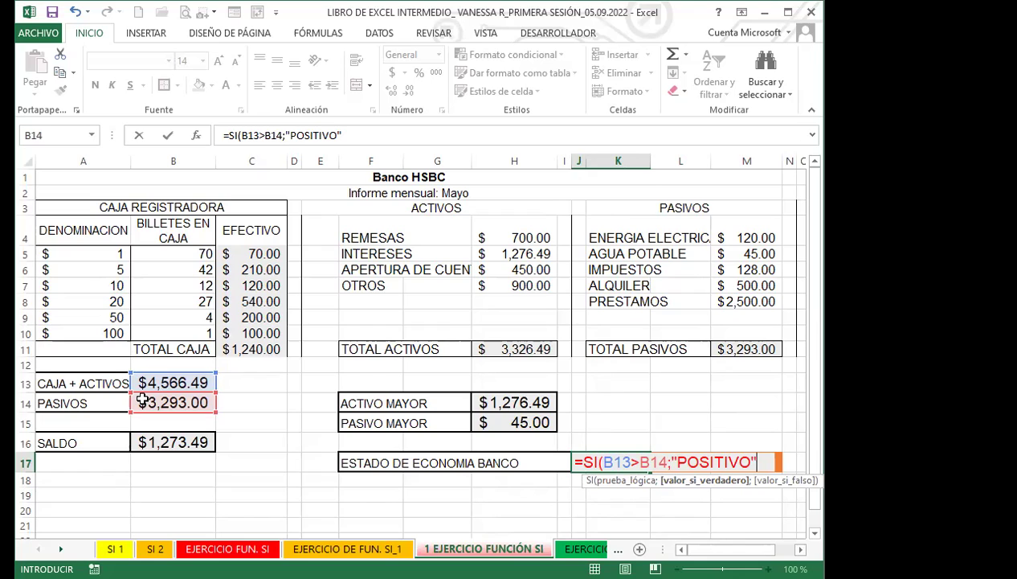
text())
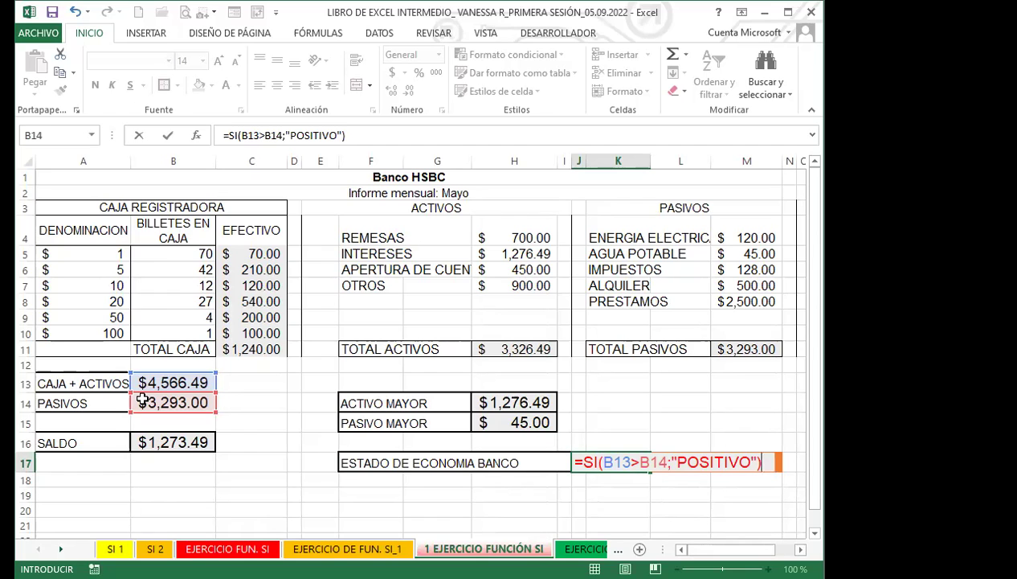
key(Return)
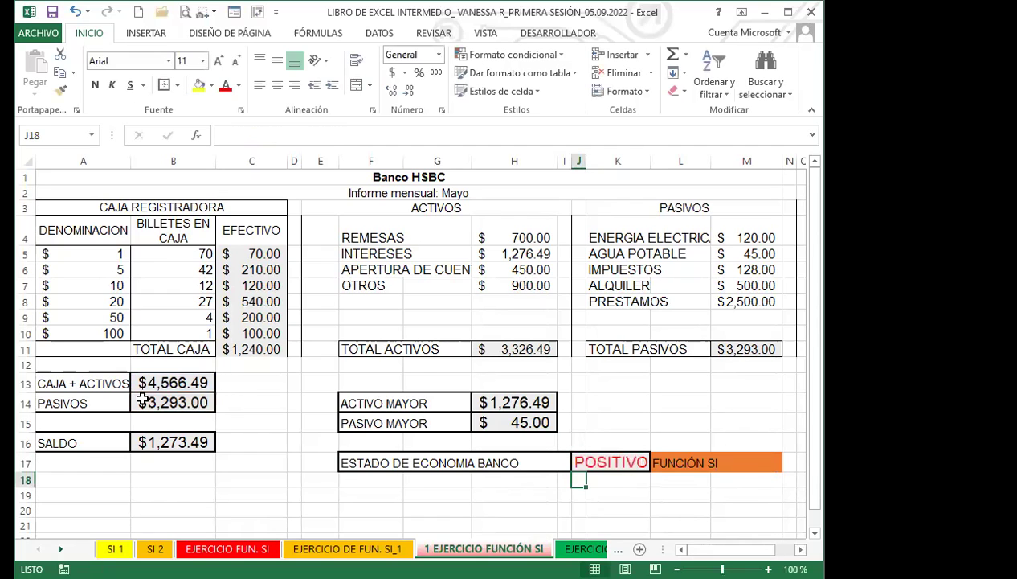
Widen column K slightly to fit the bank's status text and move on to the EJERCICIO FUNCION SI sheet.
click(589, 467)
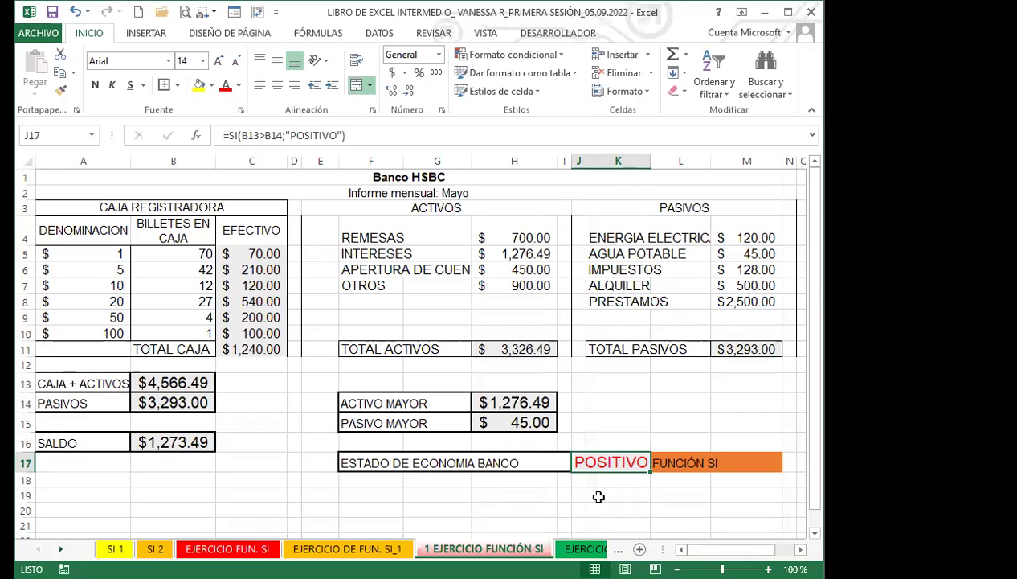
key(Down)
key(Down)
key(Down)
key(Left)
key(Left)
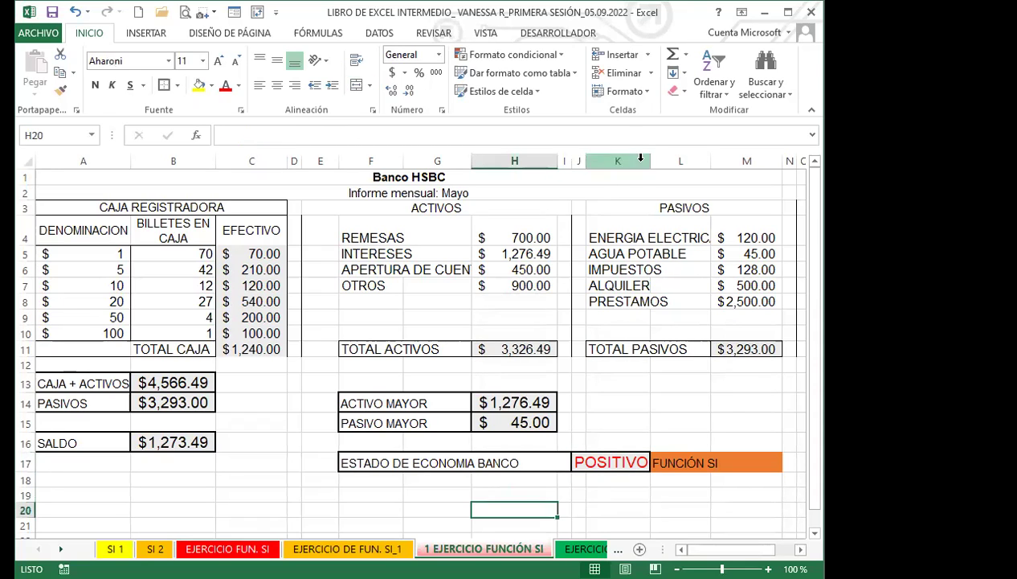
drag(651, 162, 660, 163)
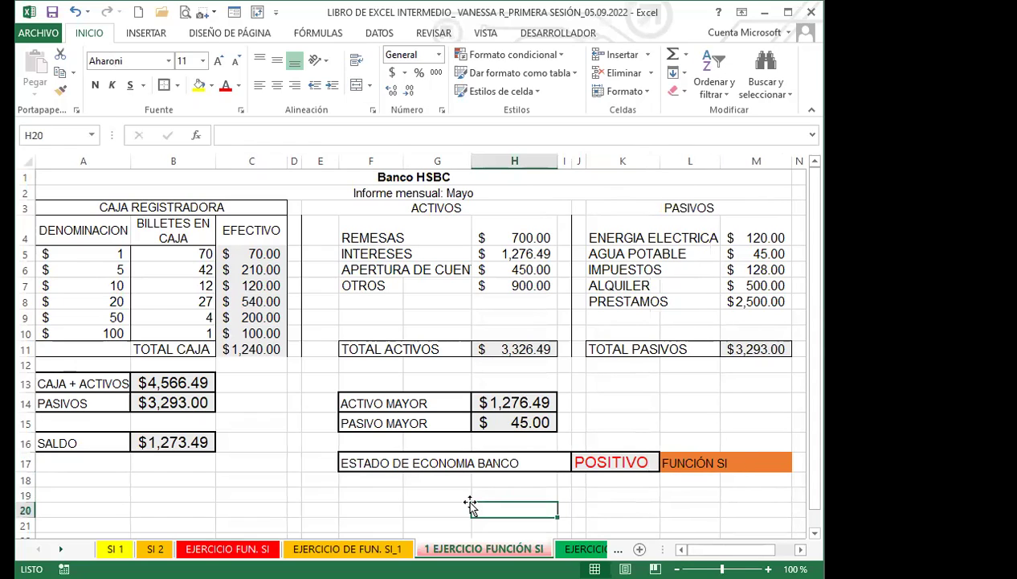
click(248, 402)
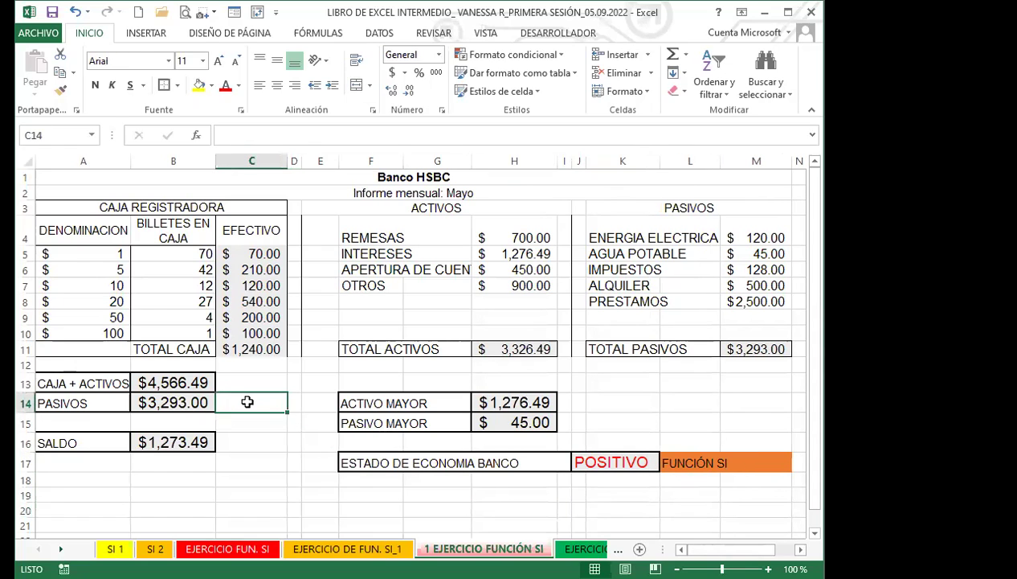
key(ctrl+Page_Down)
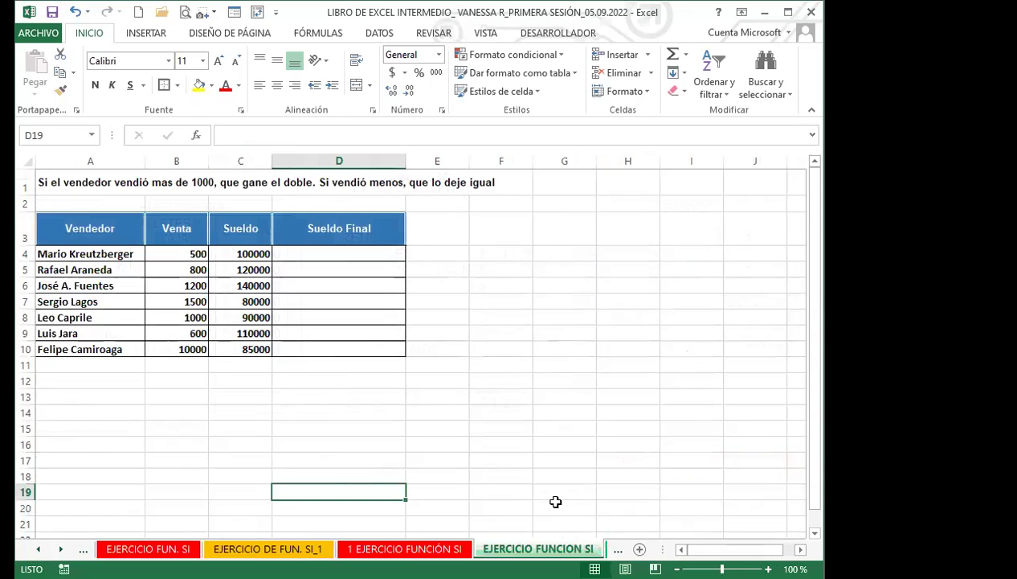
click(339, 253)
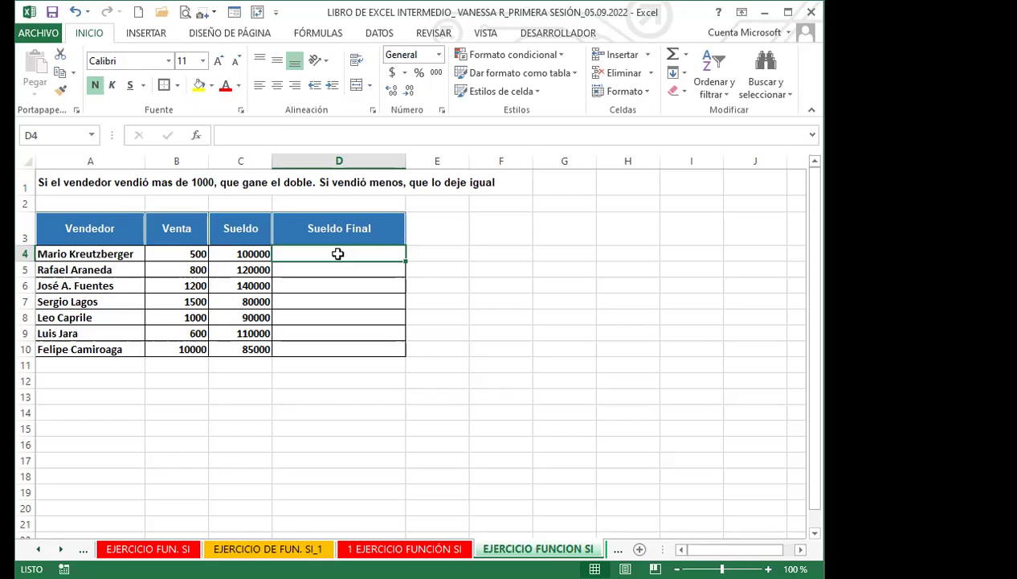
text(=S)
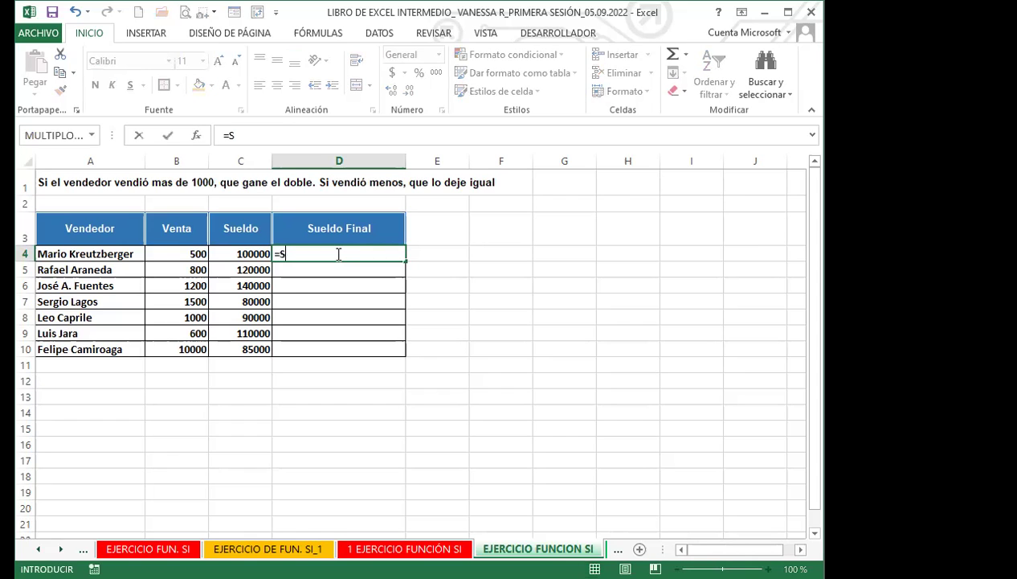
text(I)
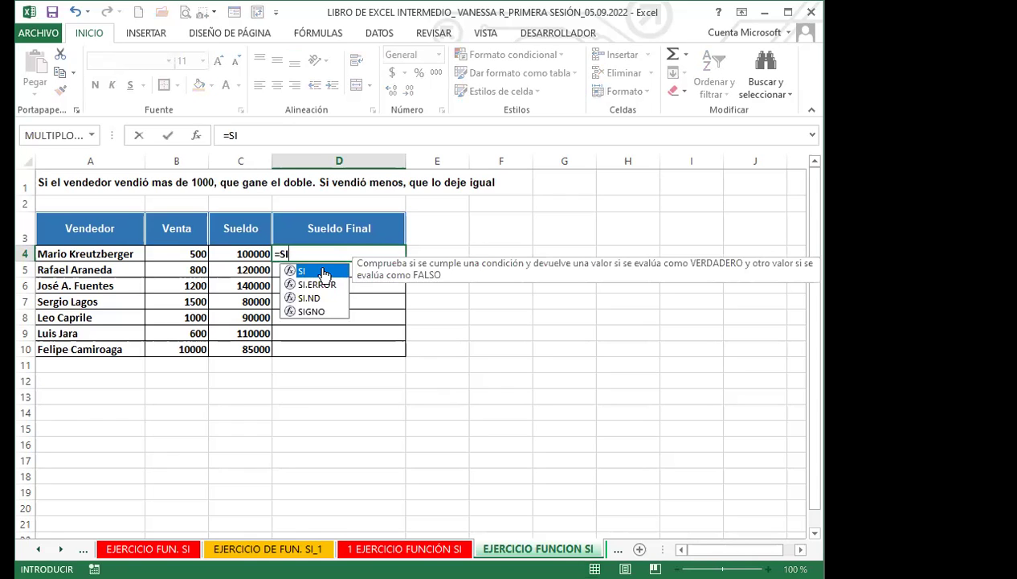
double_click(325, 272)
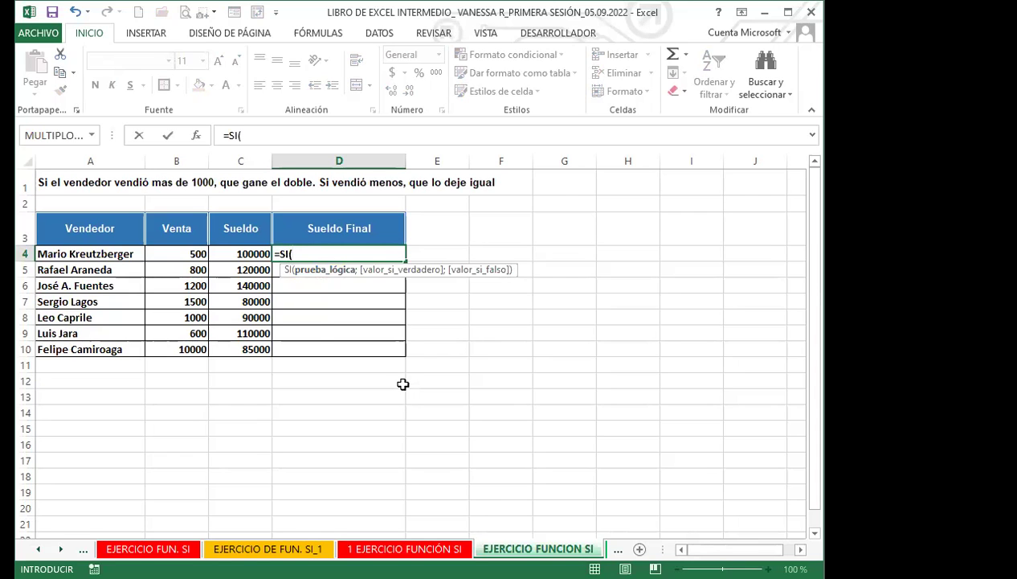
key(Escape)
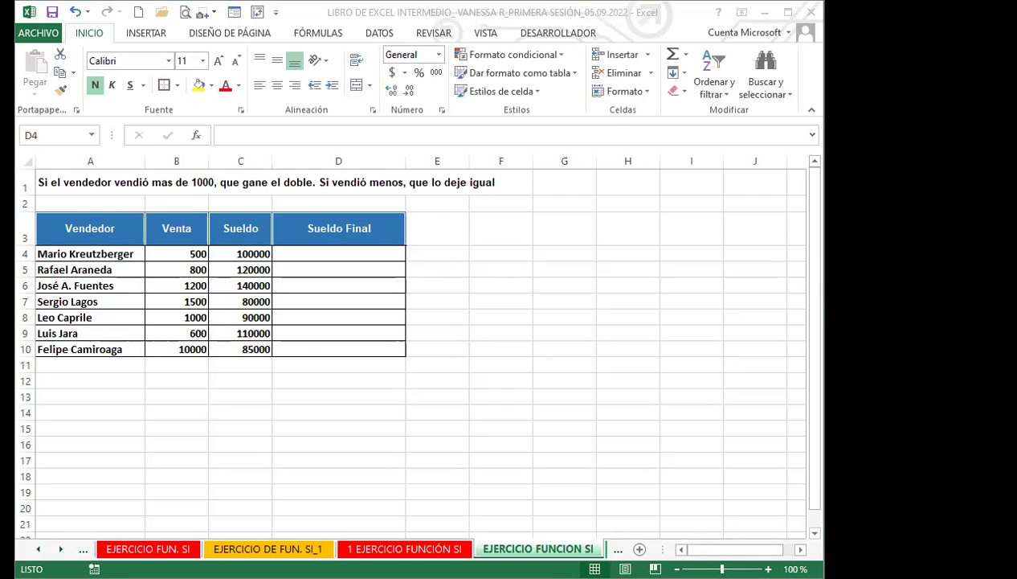
Begin an SI formula in D4 under Sueldo Final with the condition B4>1000, removing the stray quotation mark after the separator.
click(330, 262)
text(=)
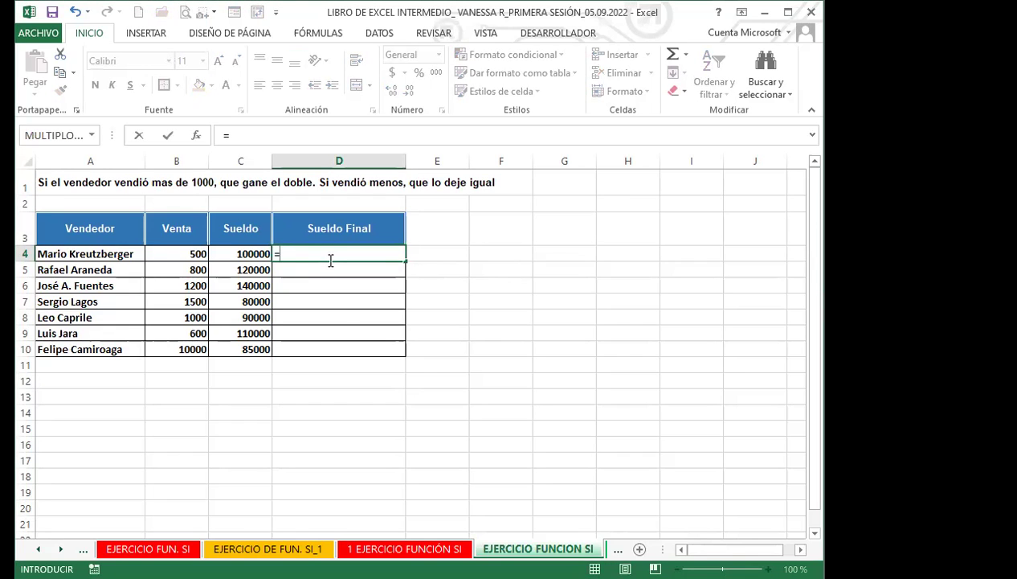
text(SI)
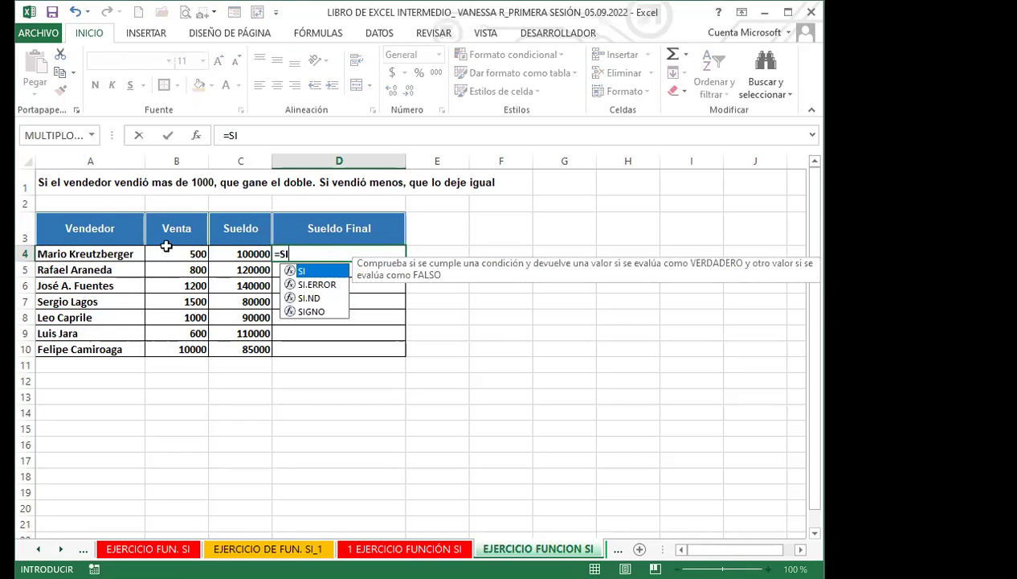
text(()
click(165, 251)
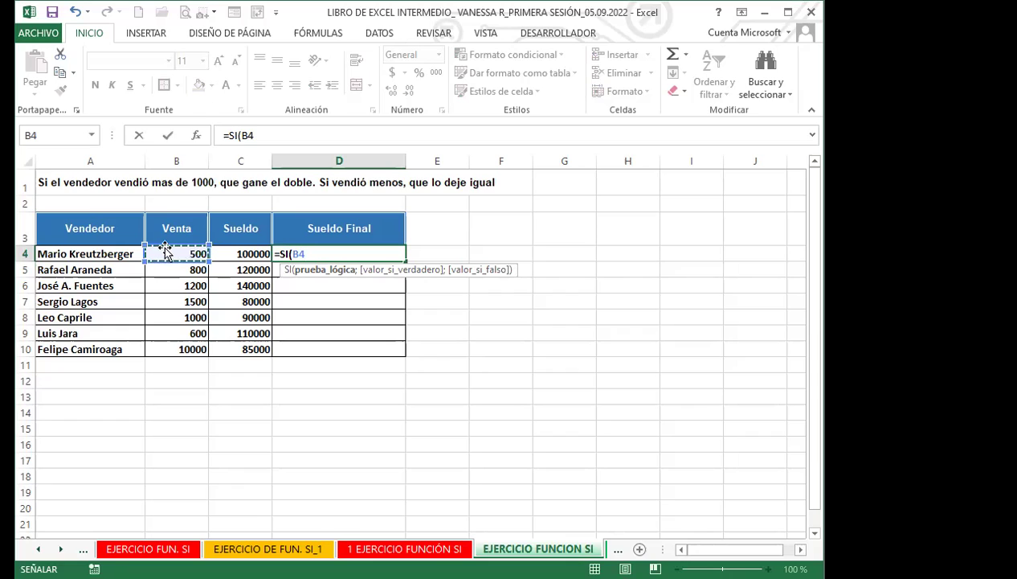
text(>)
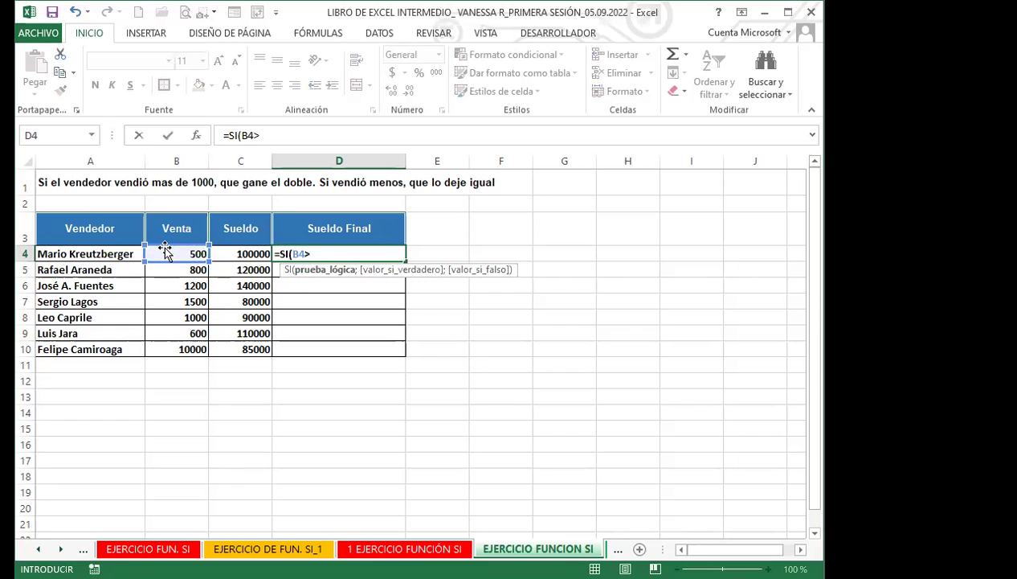
text(1000;")
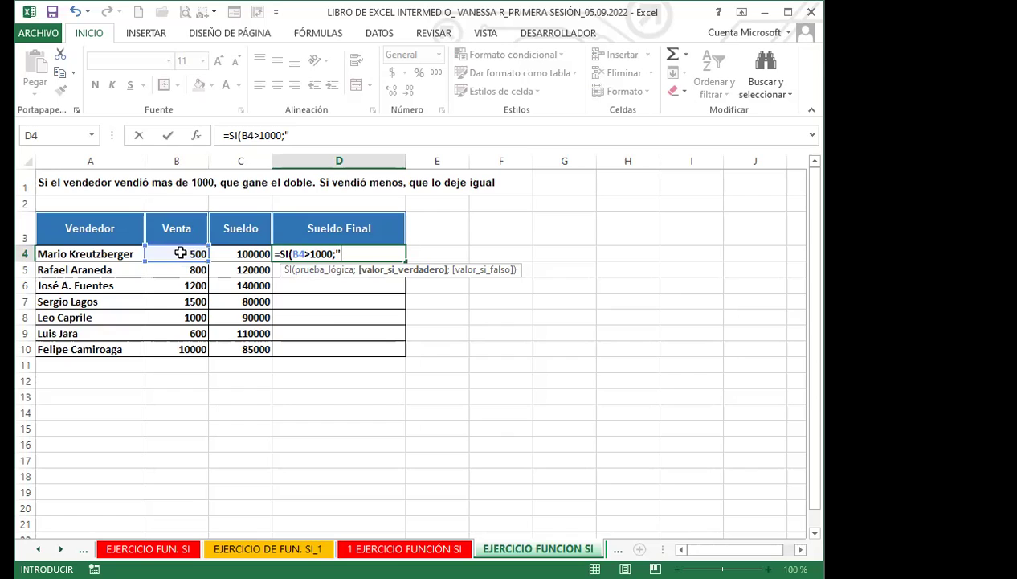
key(Return)
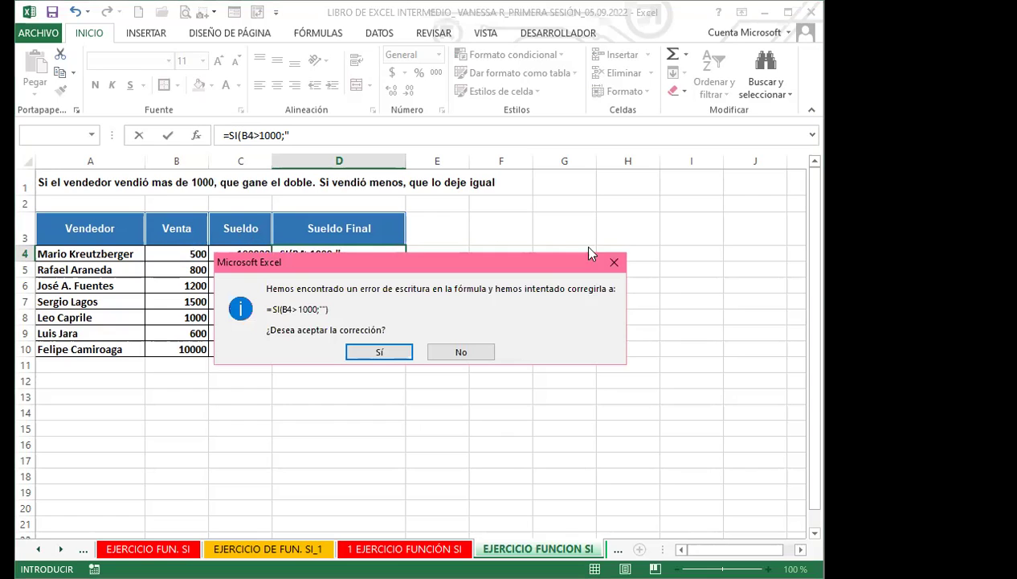
click(614, 262)
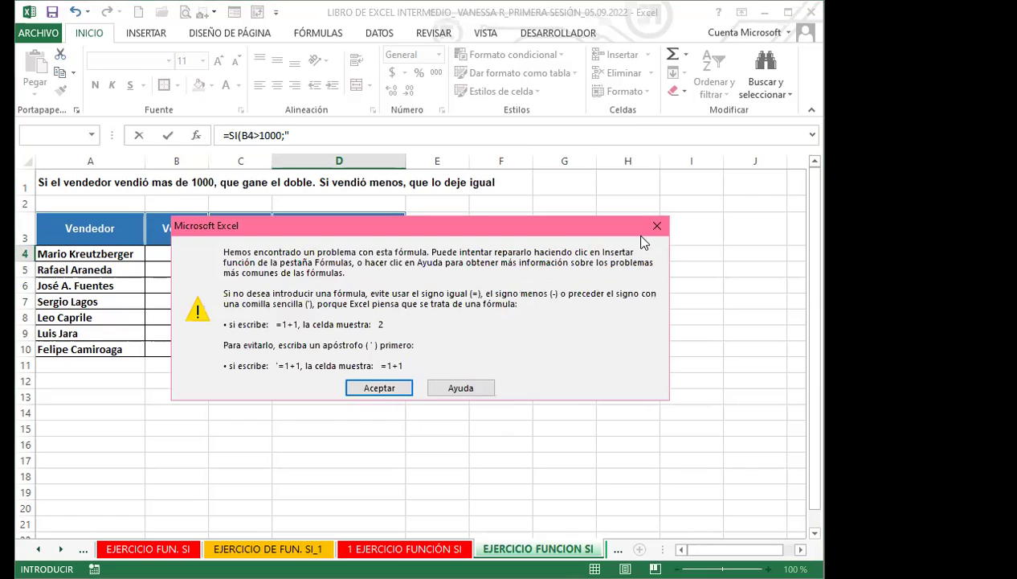
key(Return)
key(BackSpace)
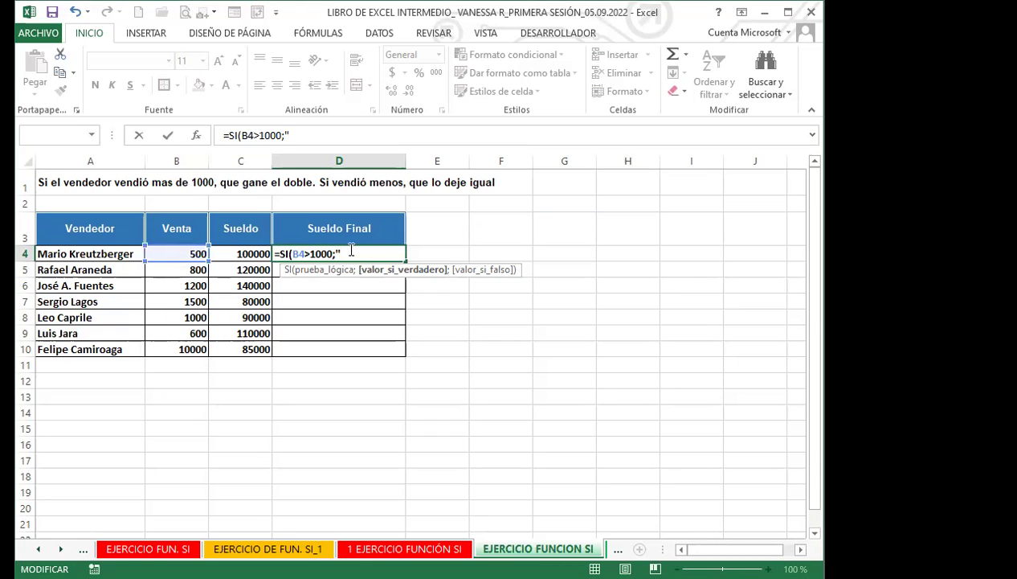
Complete the D4 formula as =SI(B4>1000;C4*2;C4) and copy it down the Sueldo Final column to D10.
click(252, 254)
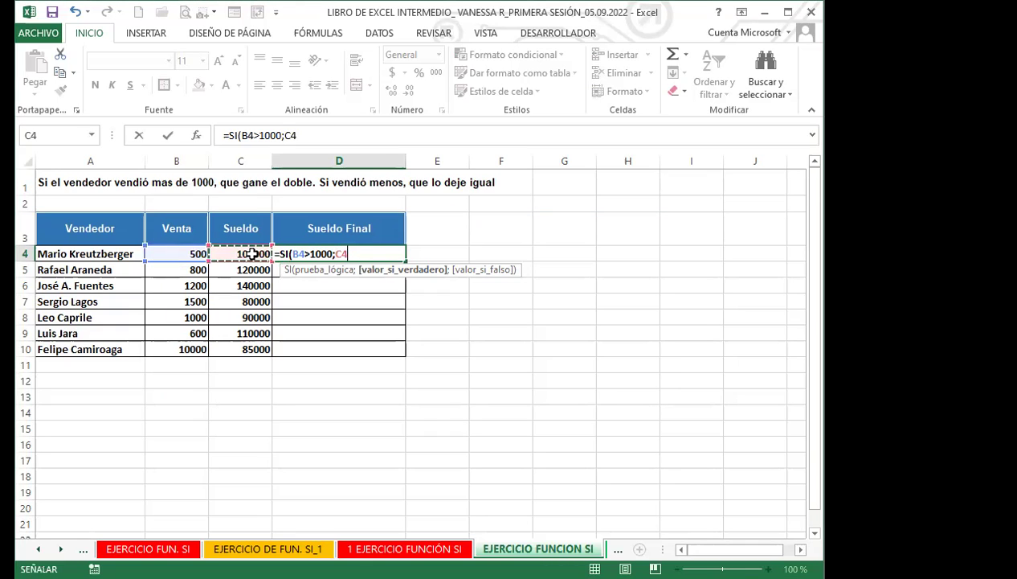
text(*2)
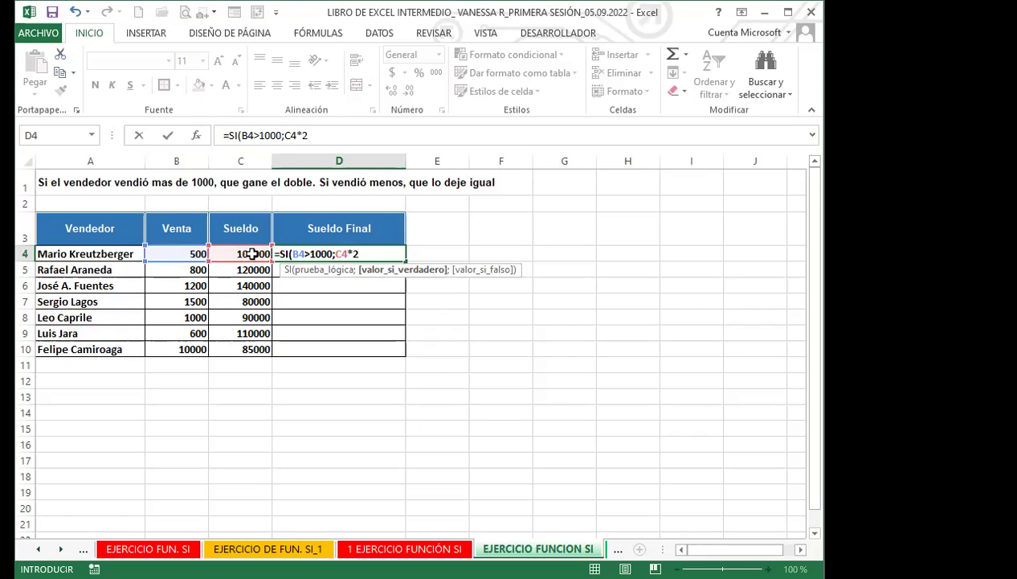
text(;)
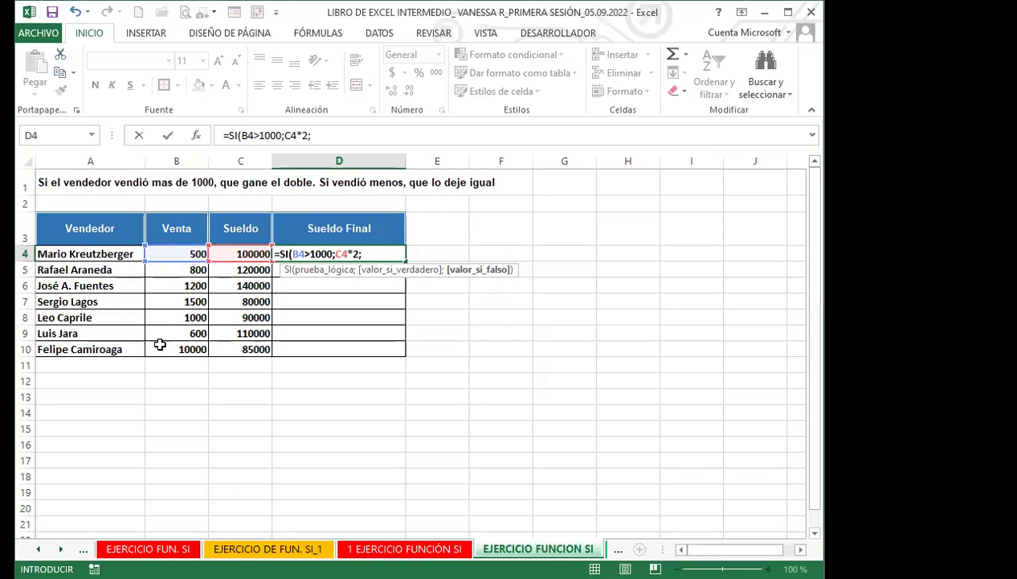
click(240, 254)
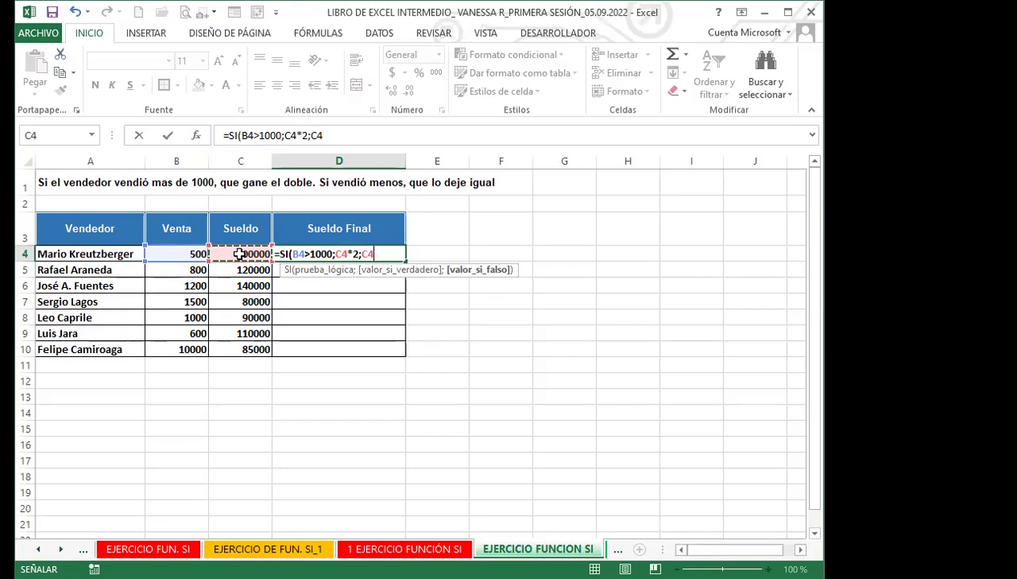
text())
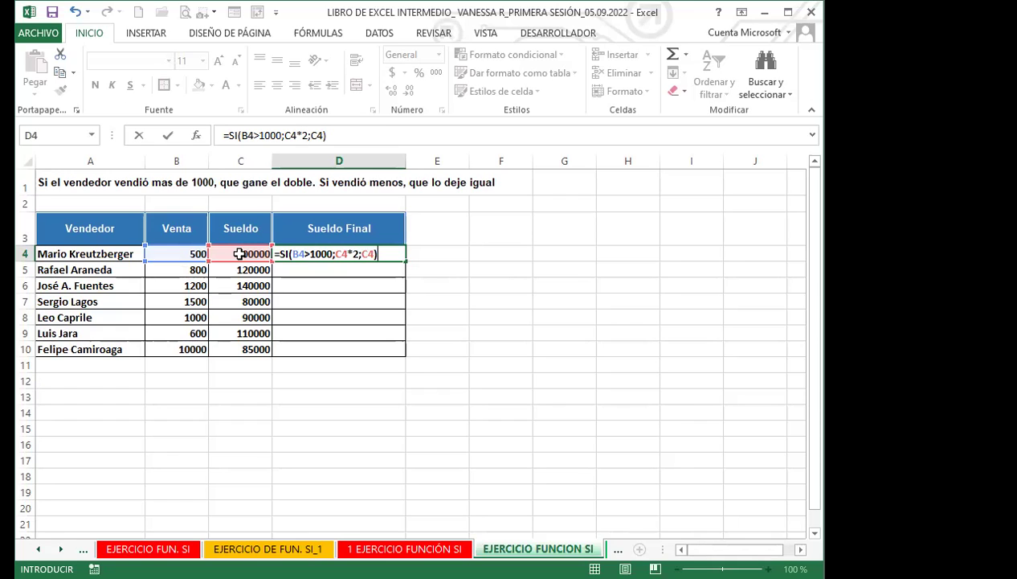
key(ctrl+Return)
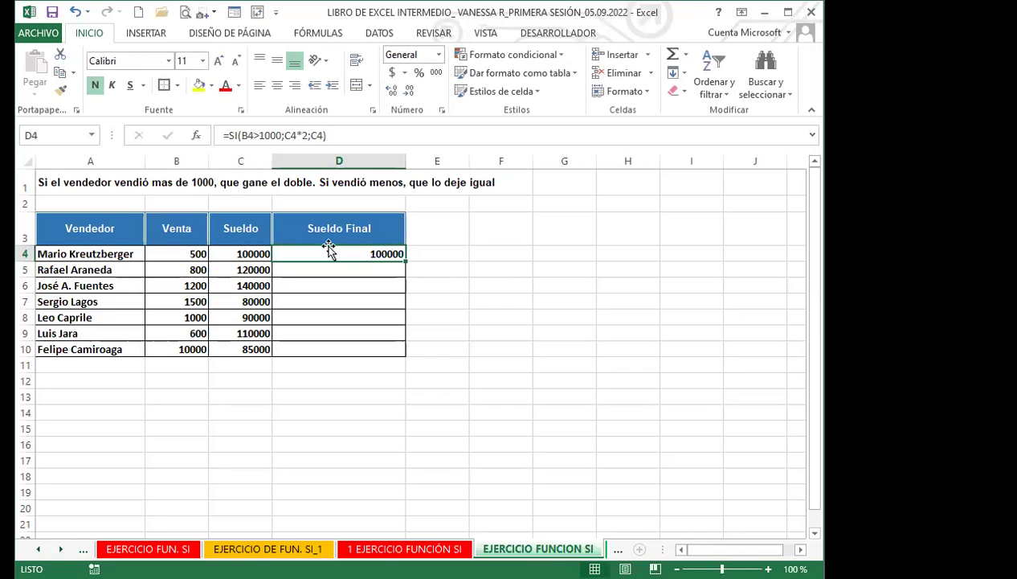
drag(406, 261, 400, 355)
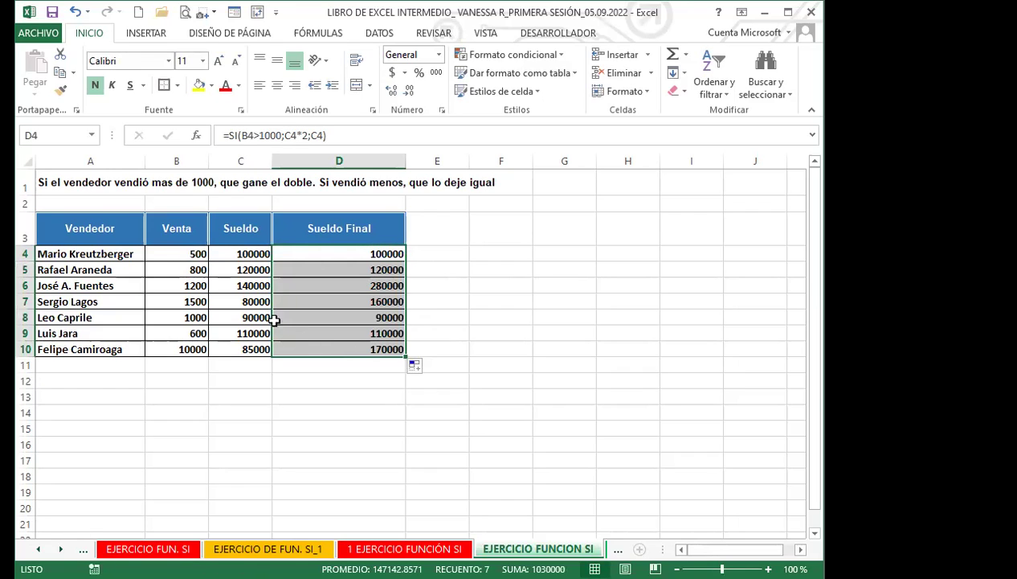
Check the sellers in rows 6, 7 and 10 and the Sueldo Final formulas in D4 and D5 against the doubling rule.
click(25, 285)
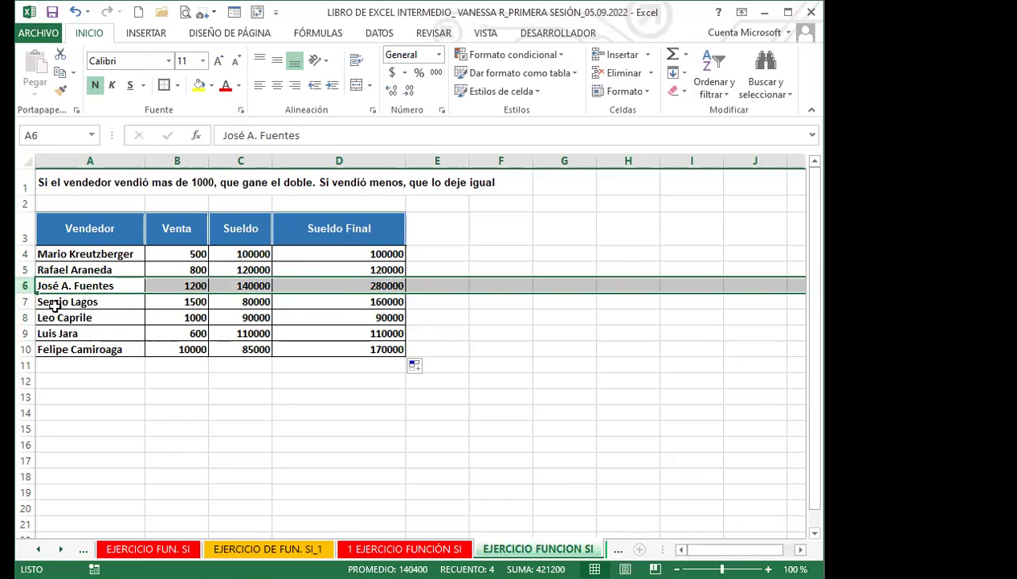
click(25, 301)
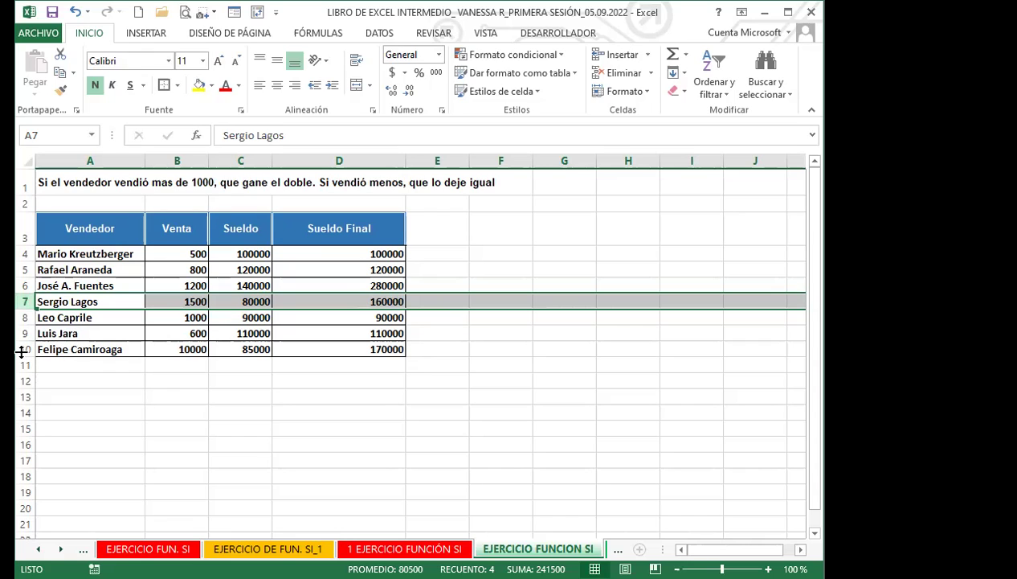
click(26, 349)
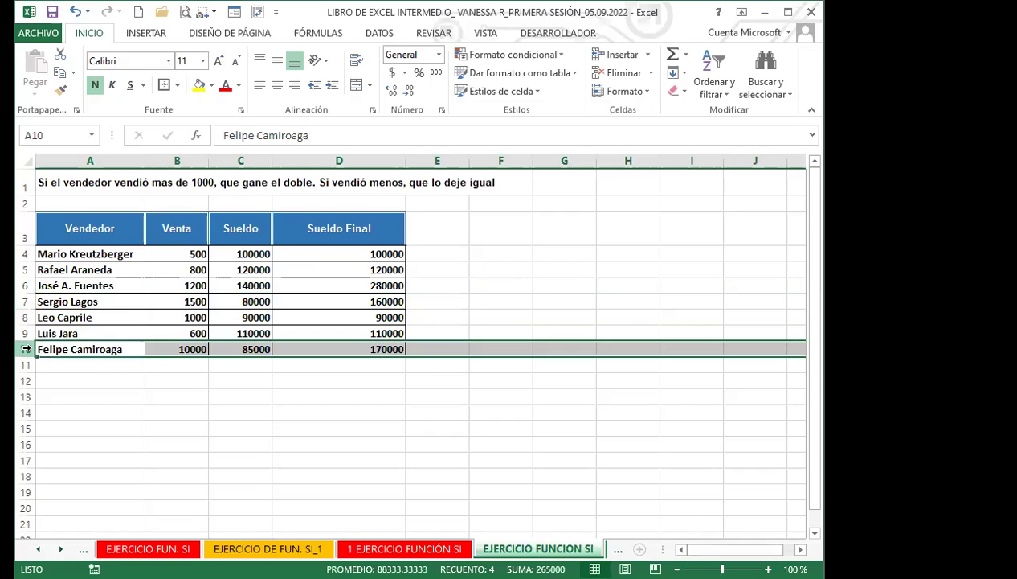
click(313, 254)
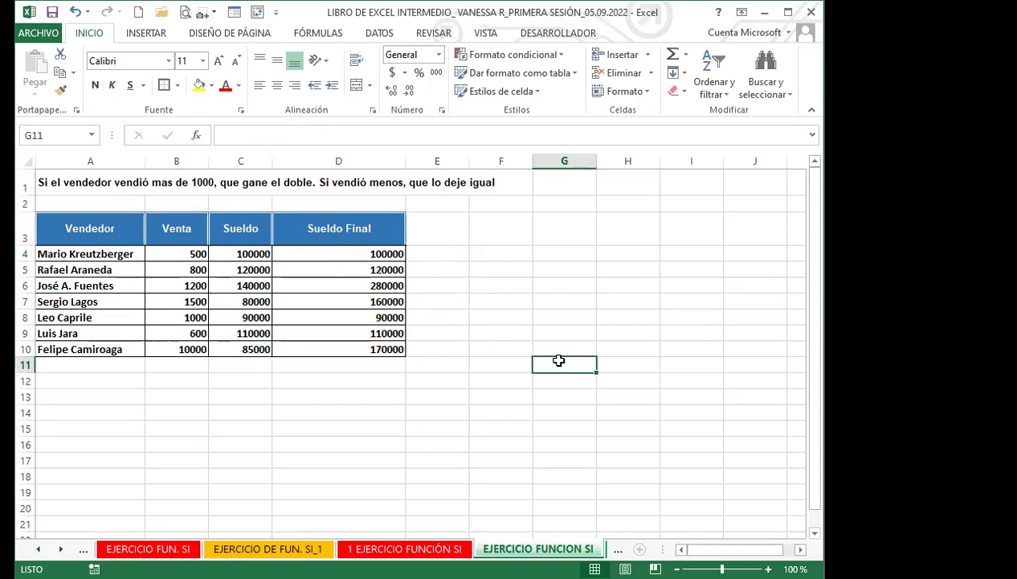
click(337, 255)
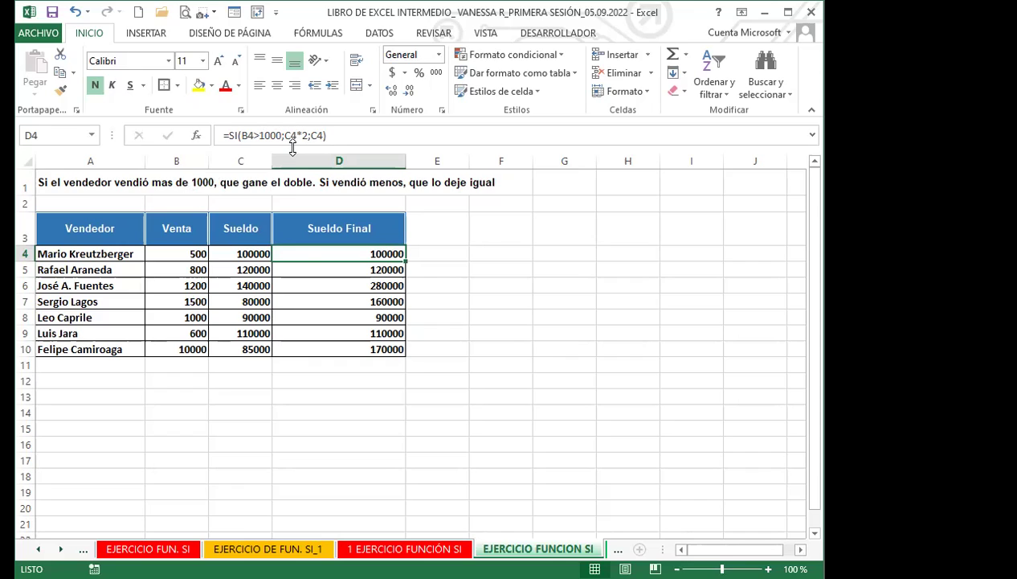
click(316, 268)
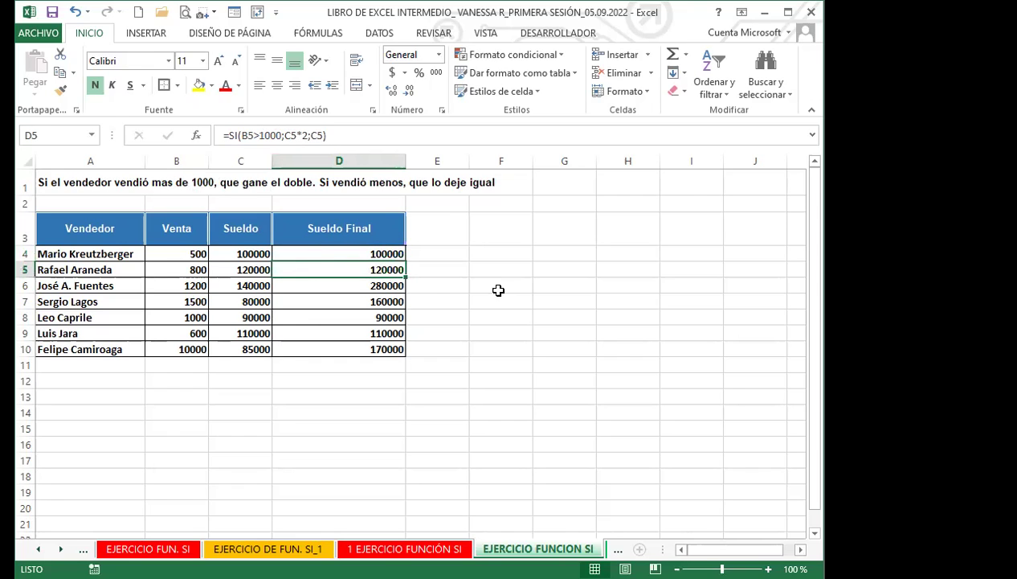
click(334, 250)
click(357, 370)
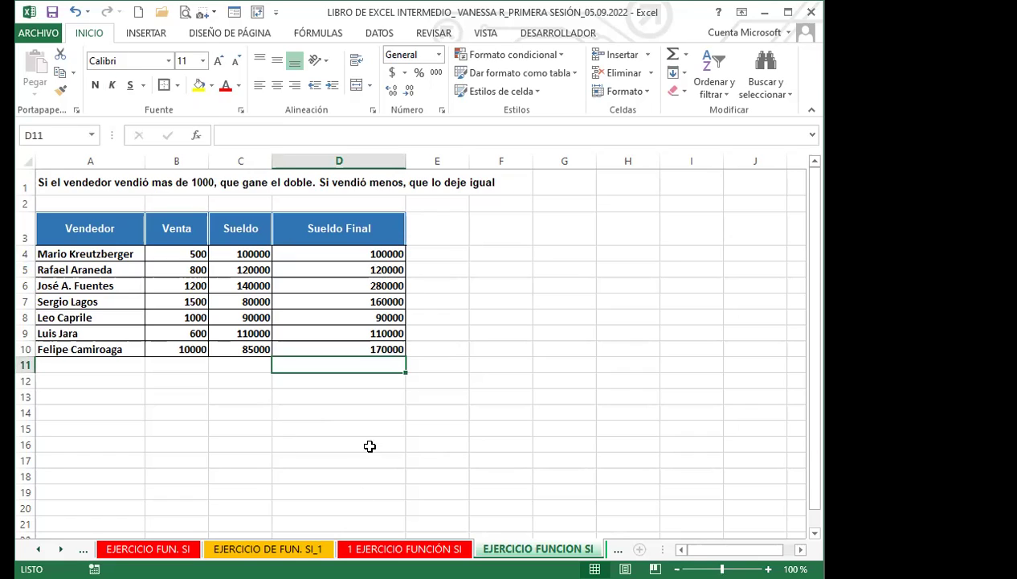
click(333, 426)
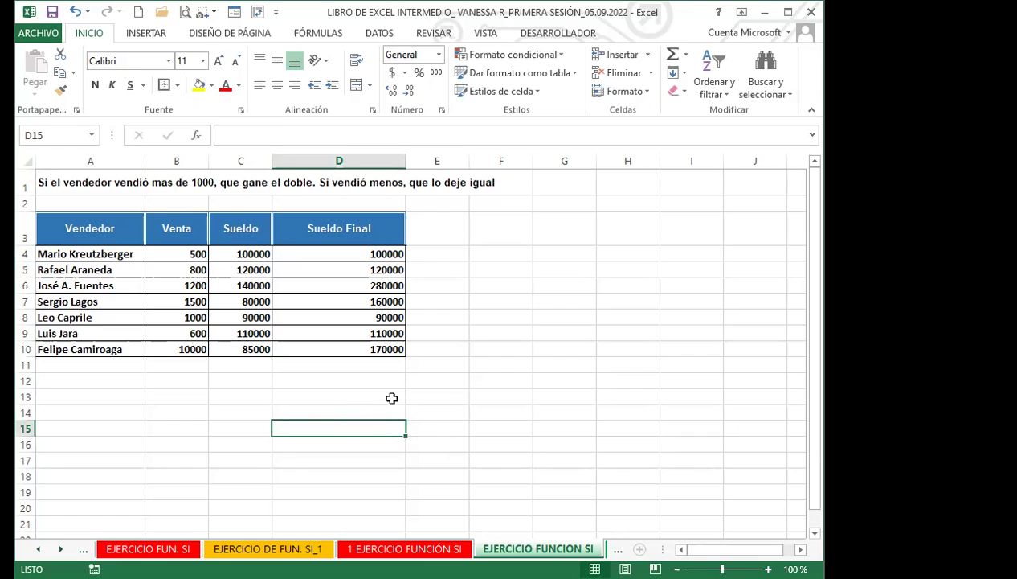
click(444, 333)
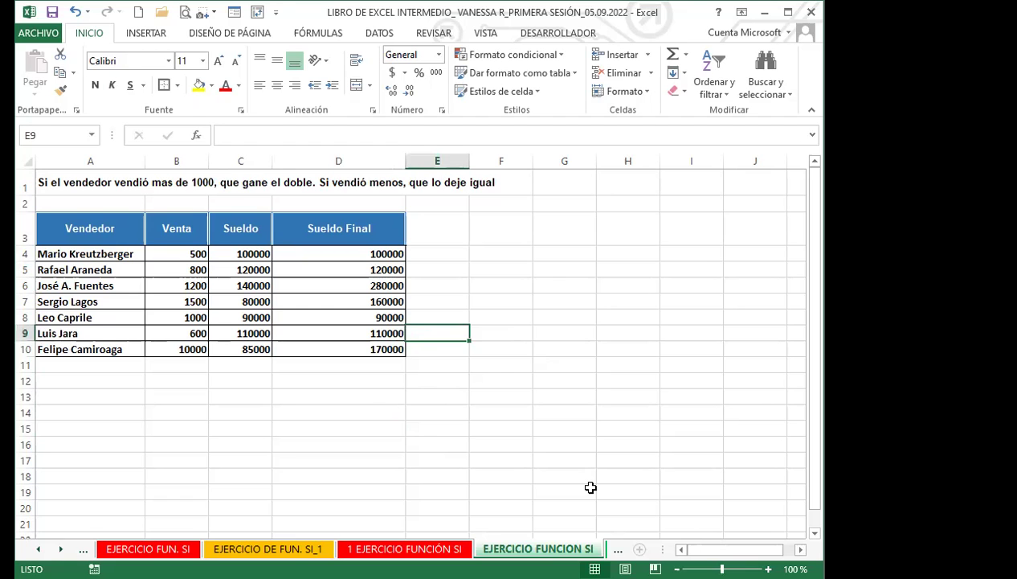